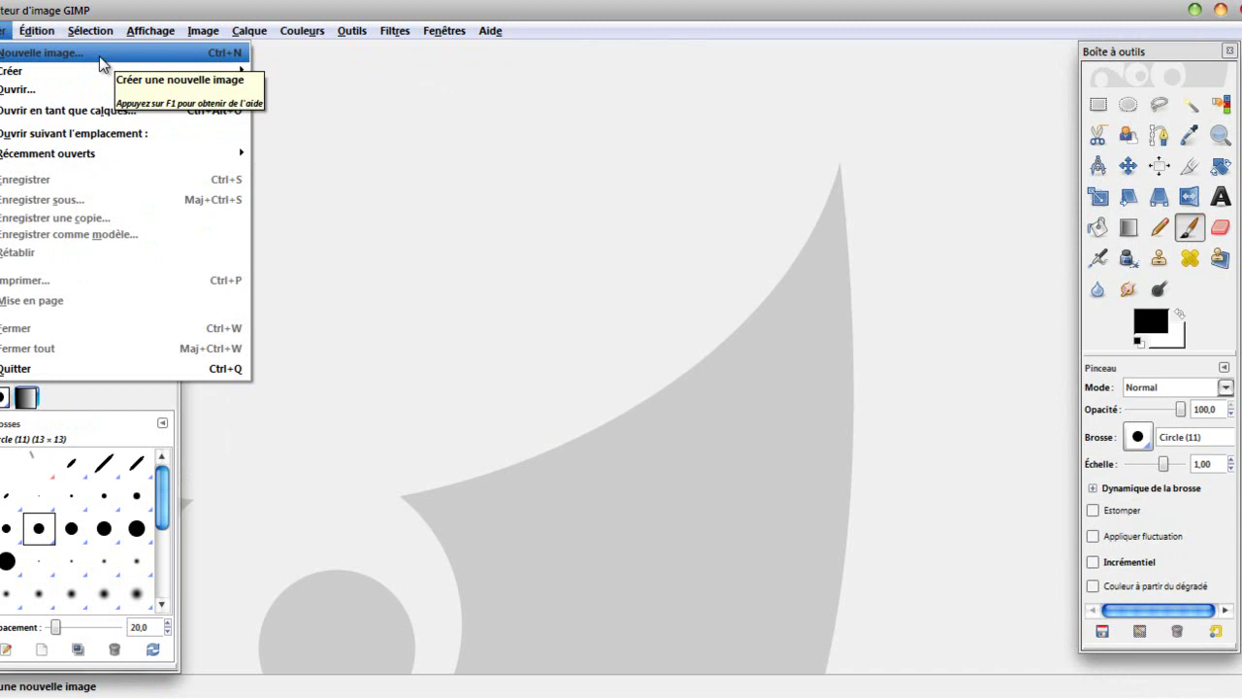
Look through the file and editing commands and display the undo history.
mouse_move(64, 74)
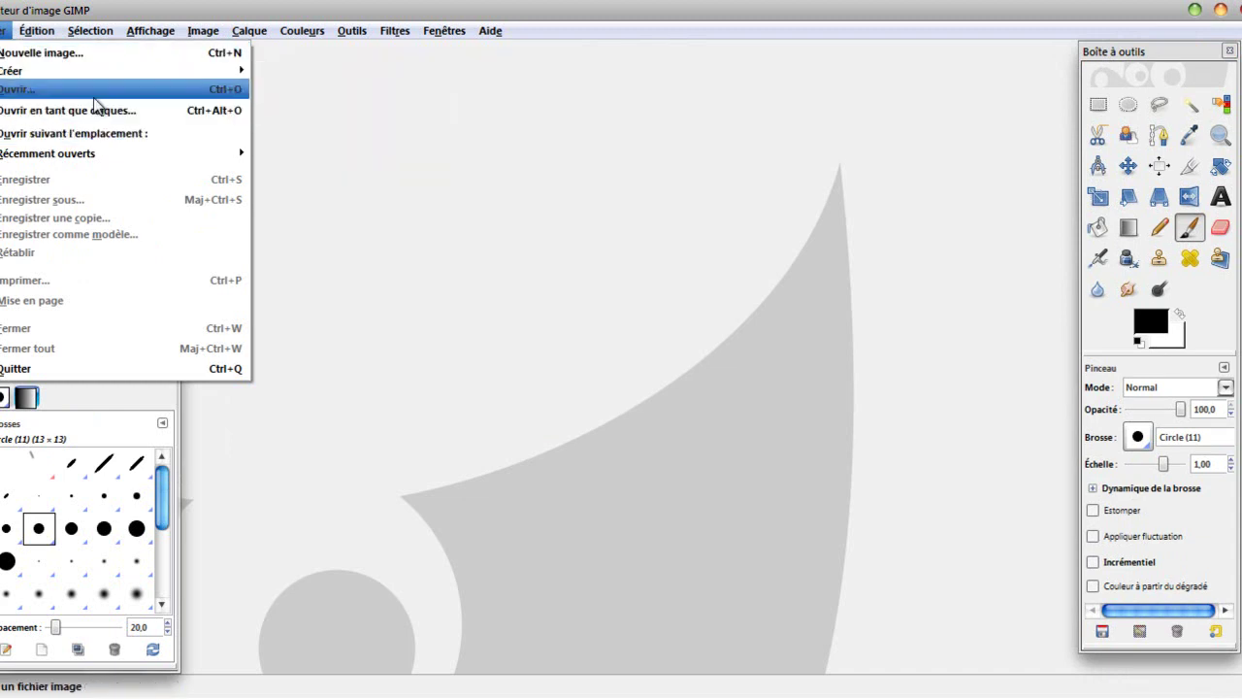
mouse_move(214, 163)
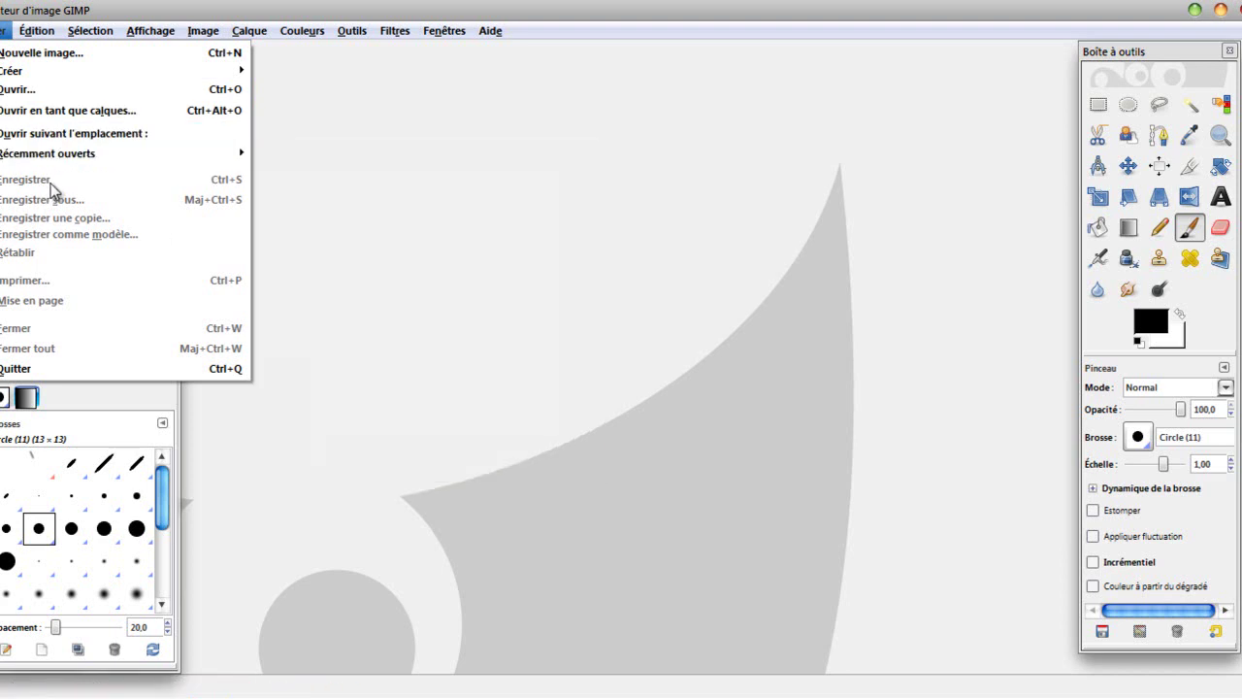
key(Right)
key(Left)
key(Right)
key(Right)
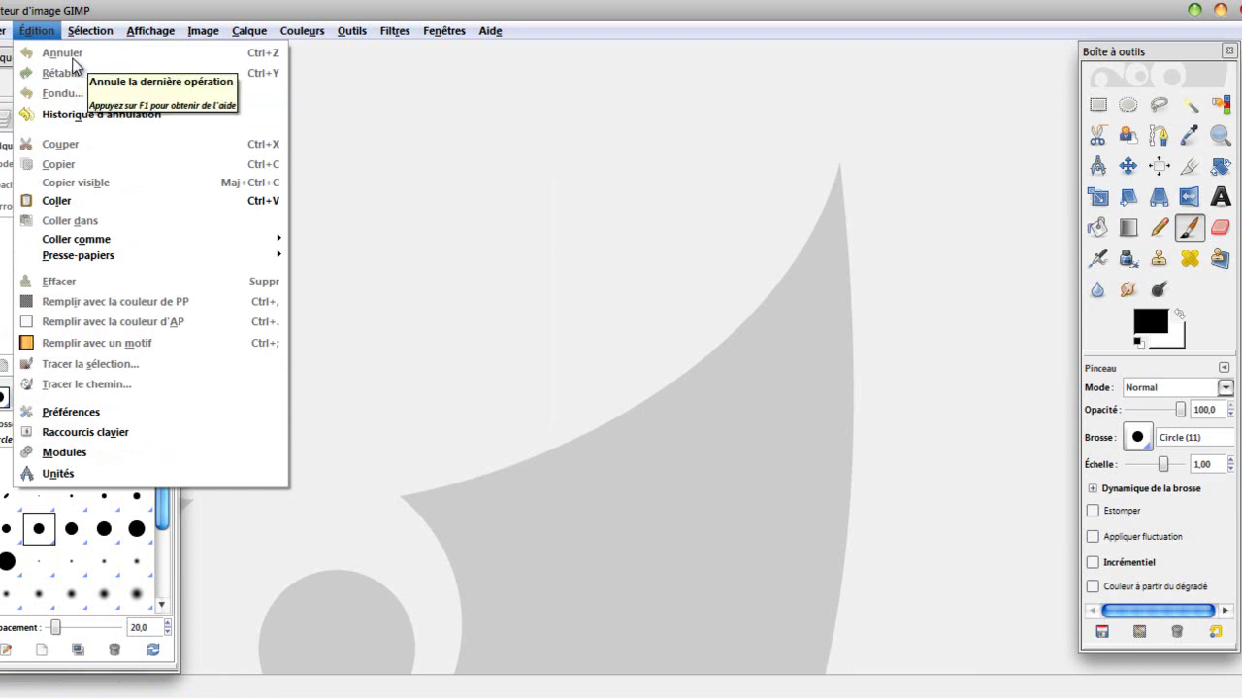
click(91, 115)
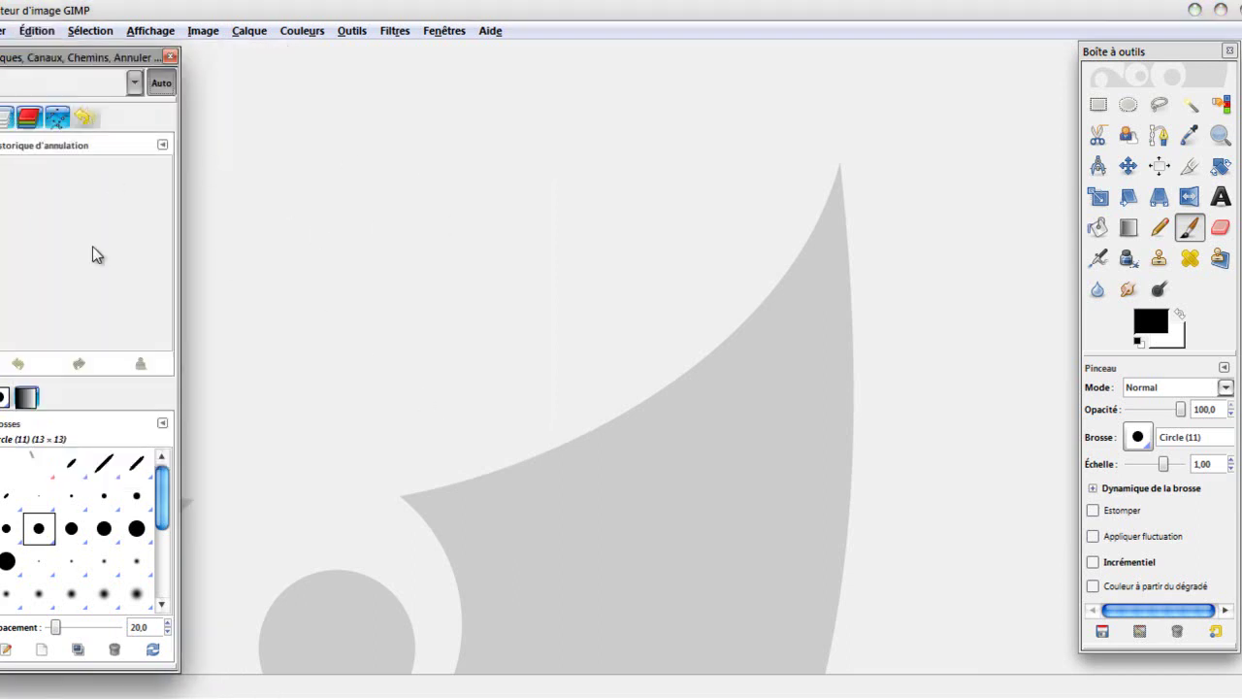
Examine the selection, view, image, layer, colour and tool commands, dismissing the Skype access alerts that interrupt.
click(31, 31)
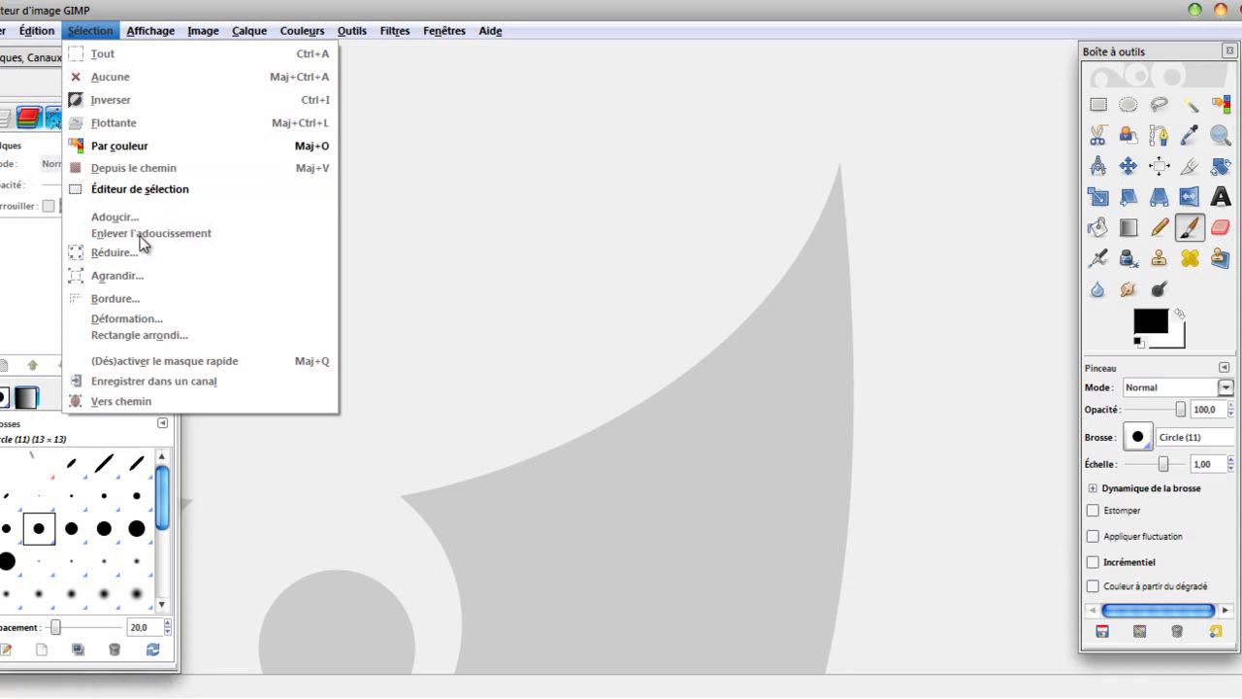
mouse_move(206, 32)
mouse_move(165, 35)
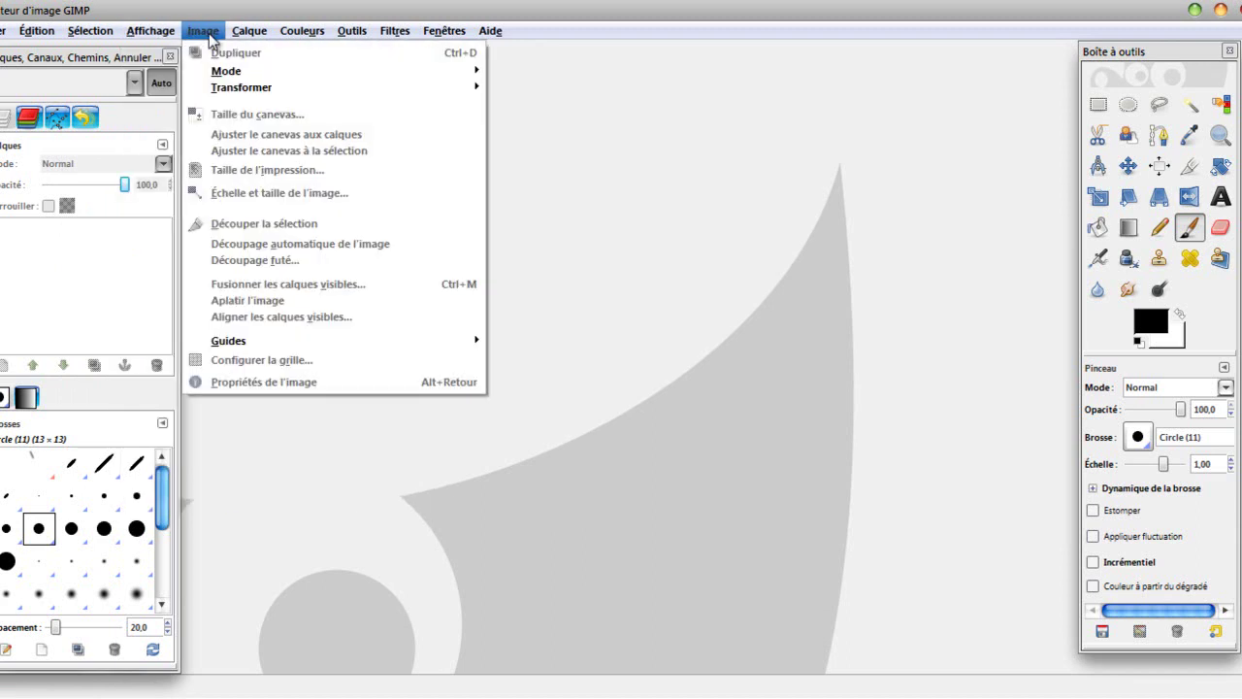
mouse_move(248, 76)
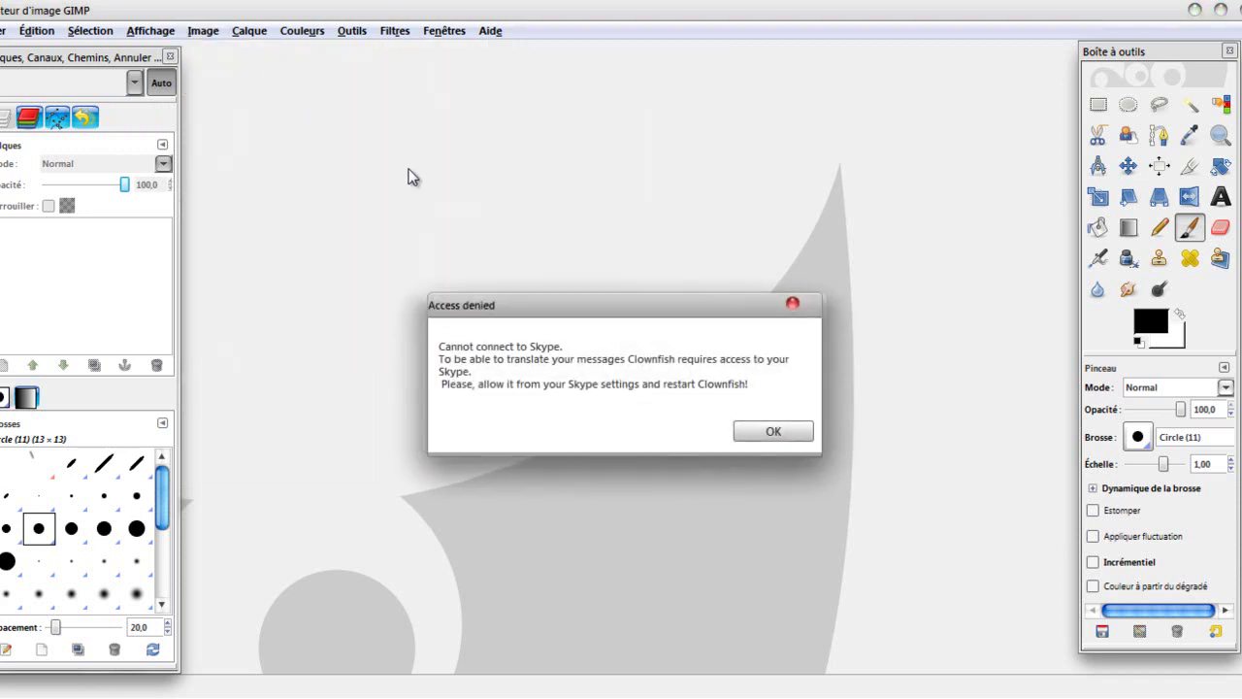
click(793, 303)
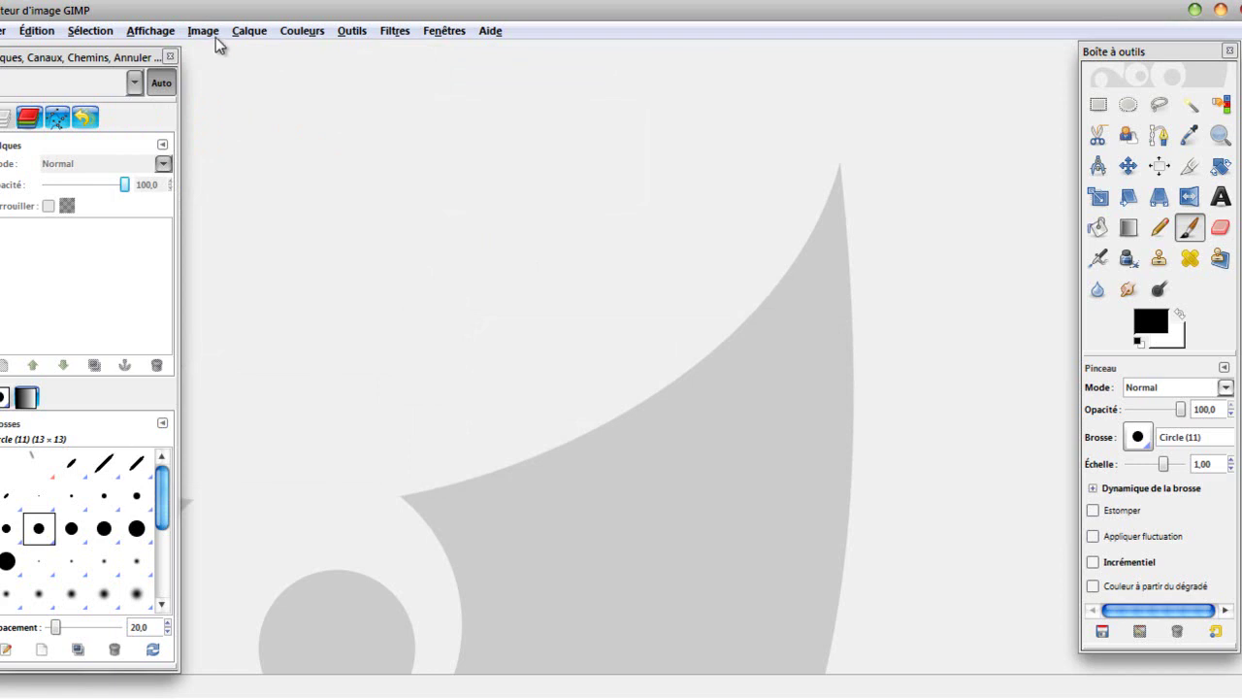
click(217, 39)
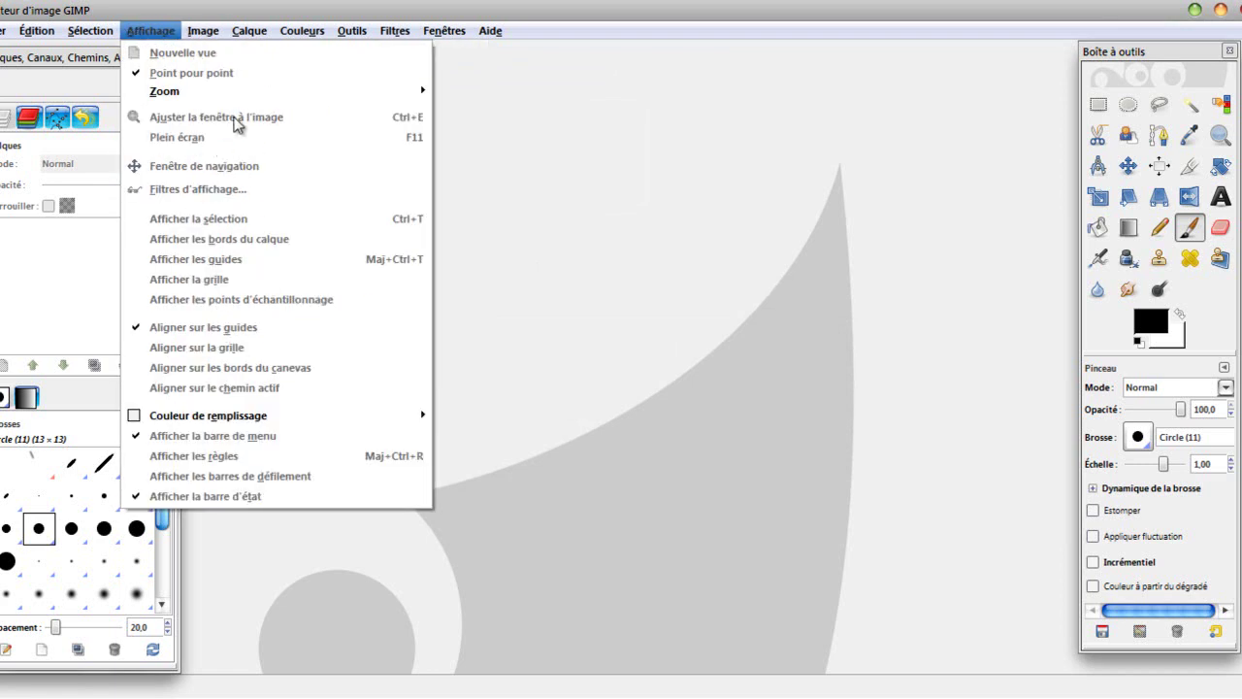
mouse_move(194, 32)
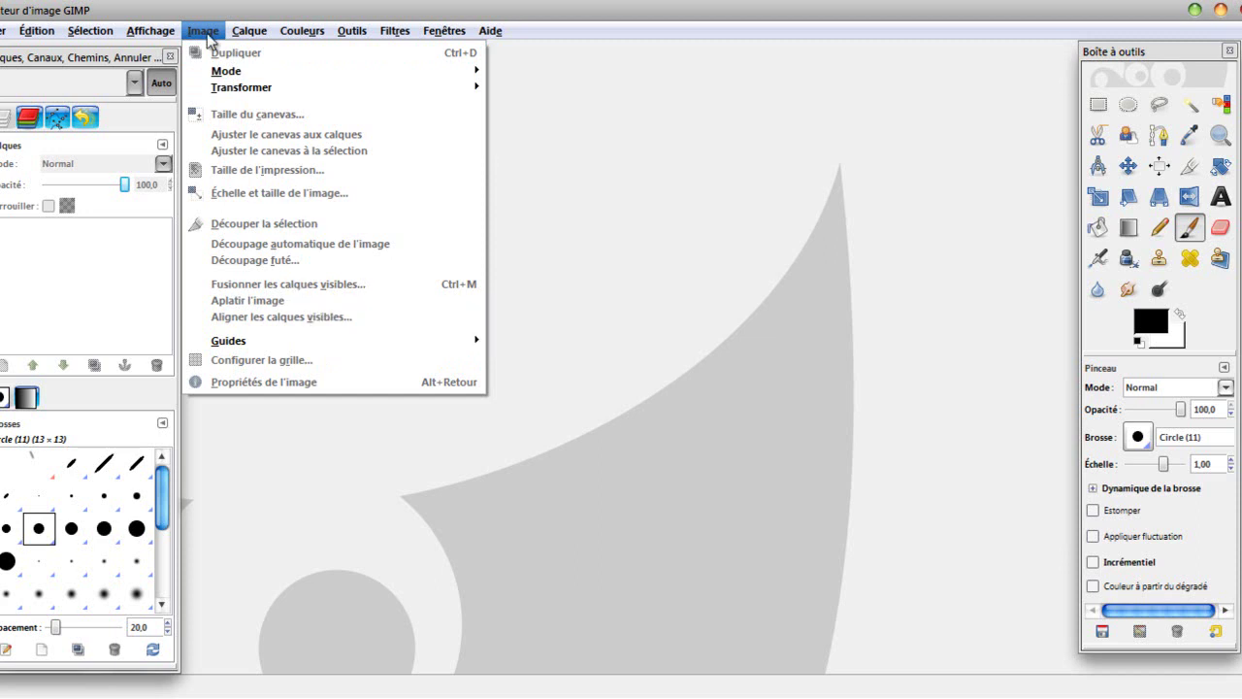
mouse_move(236, 34)
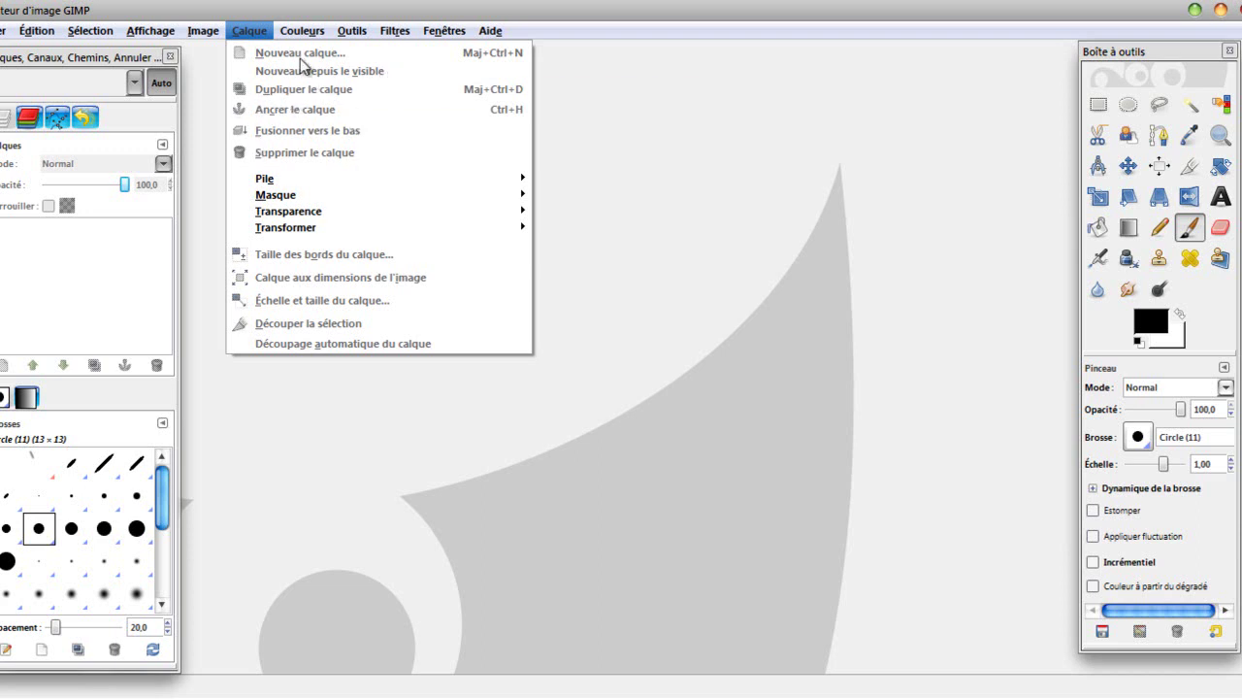
mouse_move(293, 33)
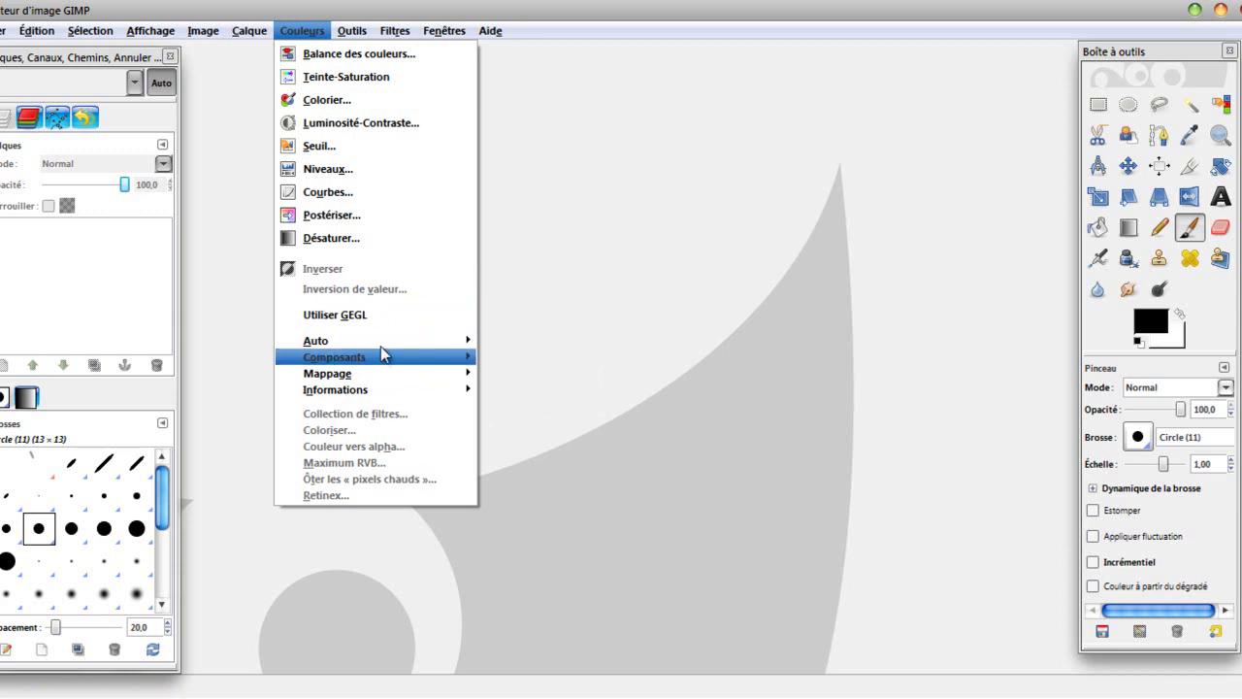
mouse_move(356, 28)
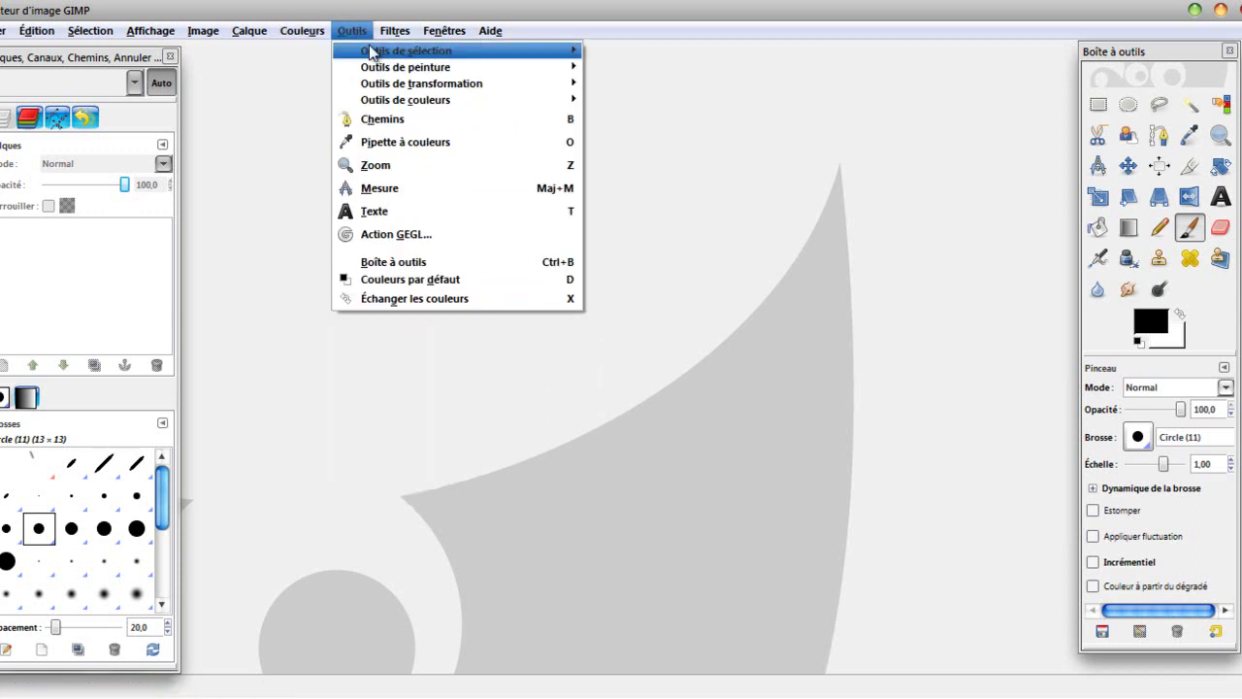
click(772, 432)
click(351, 30)
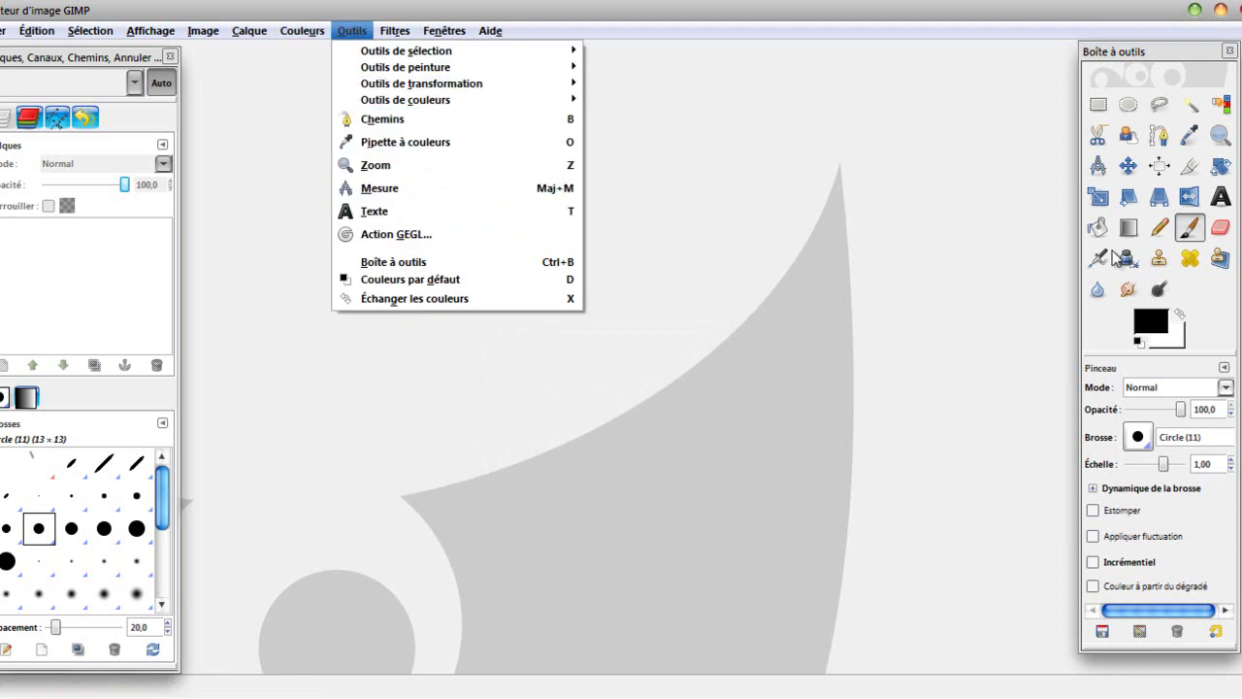
Examine the filter categories, from blur, enhancement and distortions down to decor and mapping.
mouse_move(391, 35)
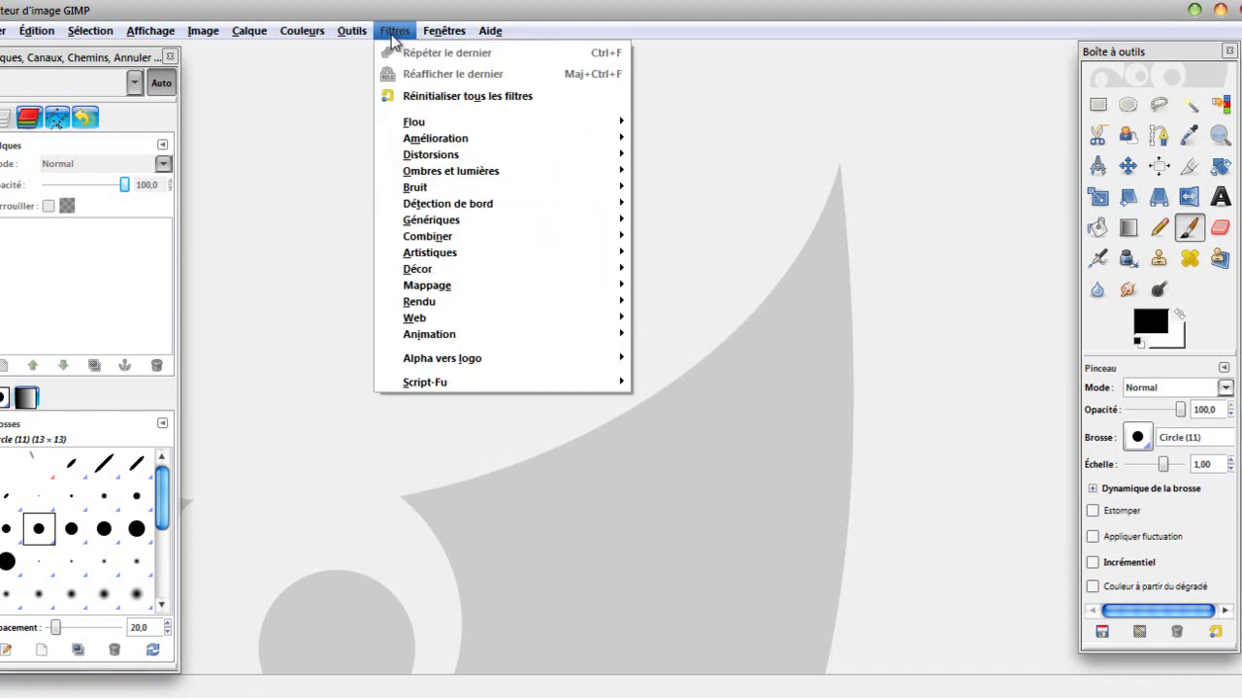
mouse_move(440, 145)
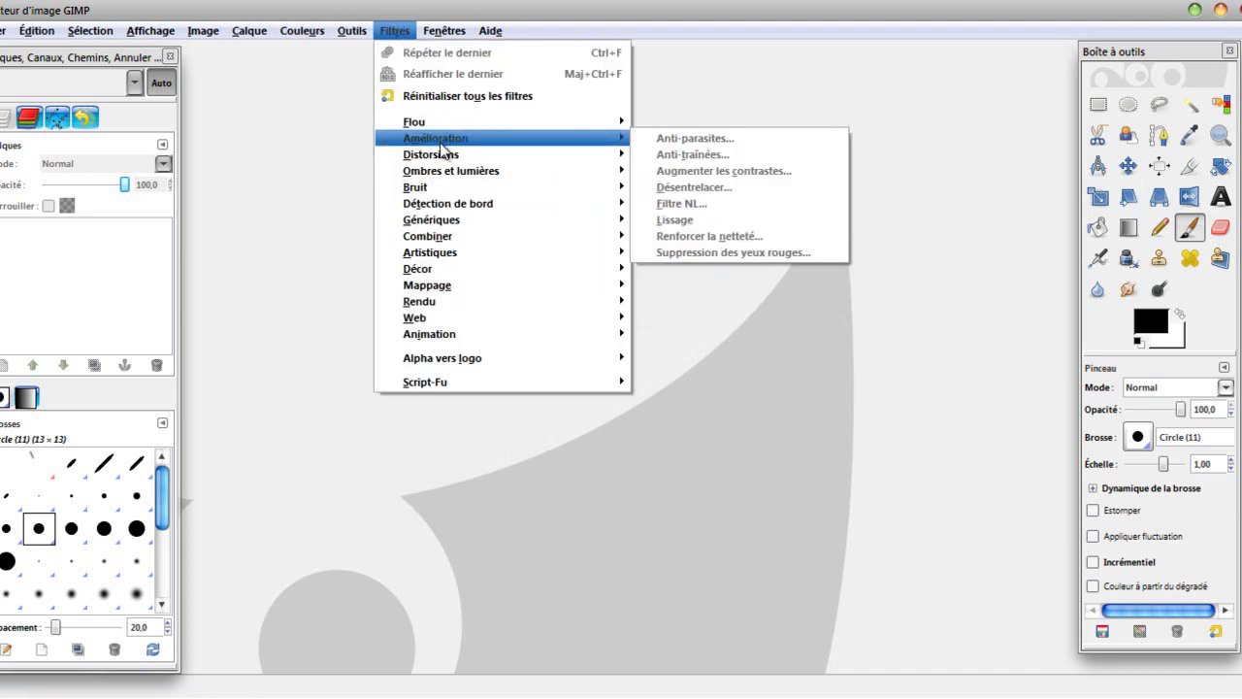
mouse_move(485, 126)
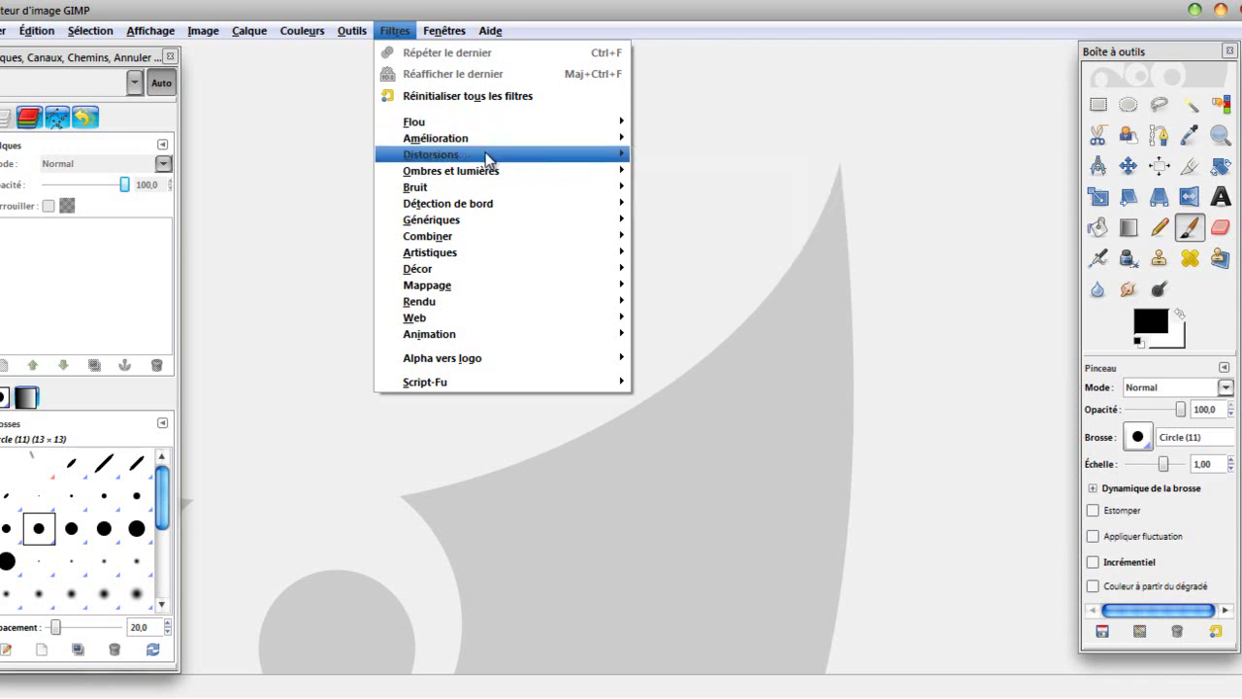
mouse_move(488, 160)
mouse_move(560, 176)
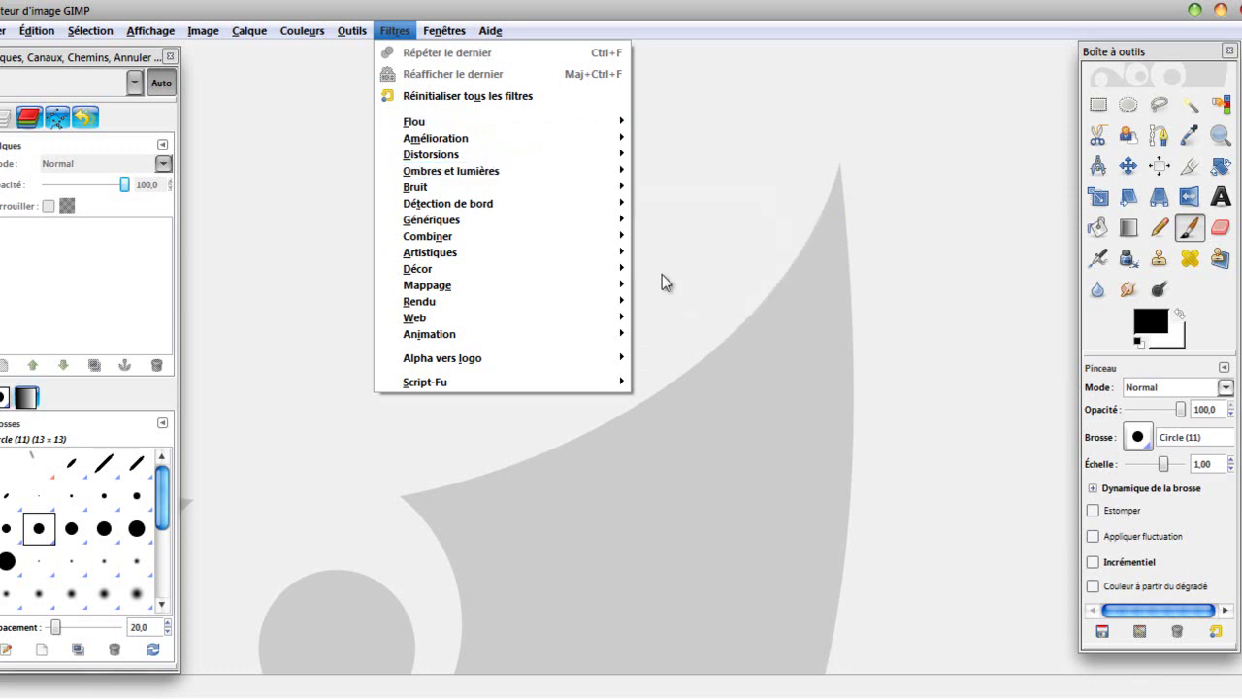
mouse_move(566, 187)
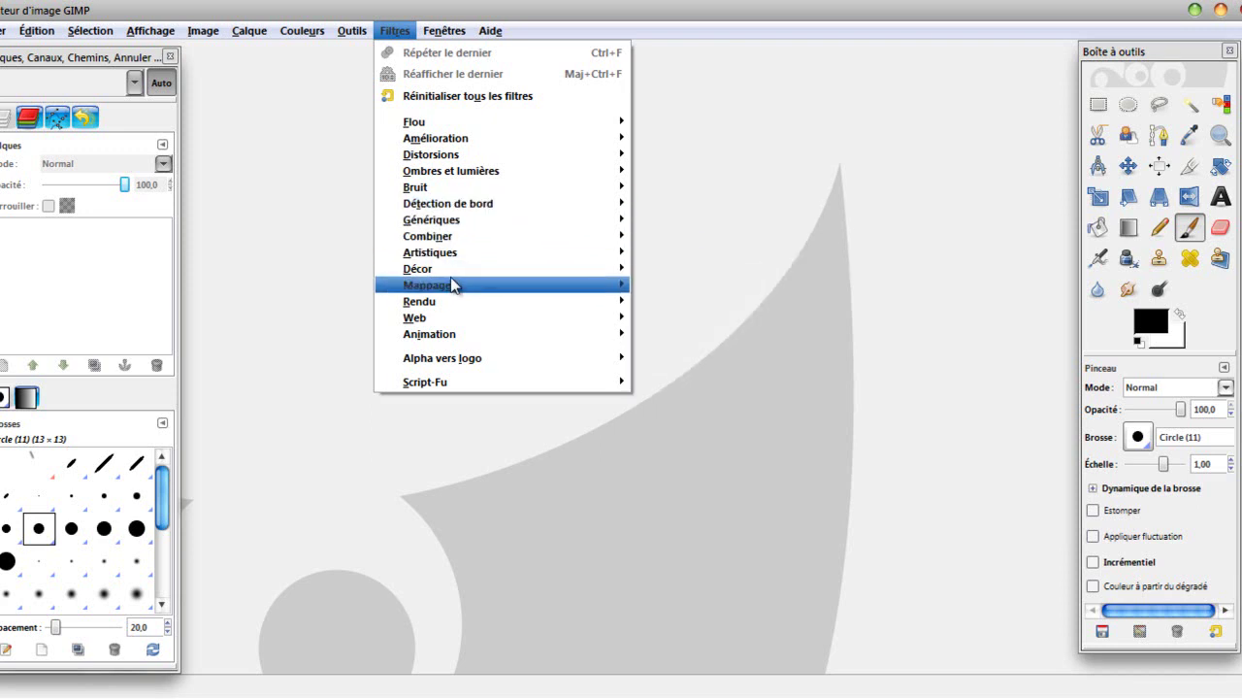
mouse_move(458, 277)
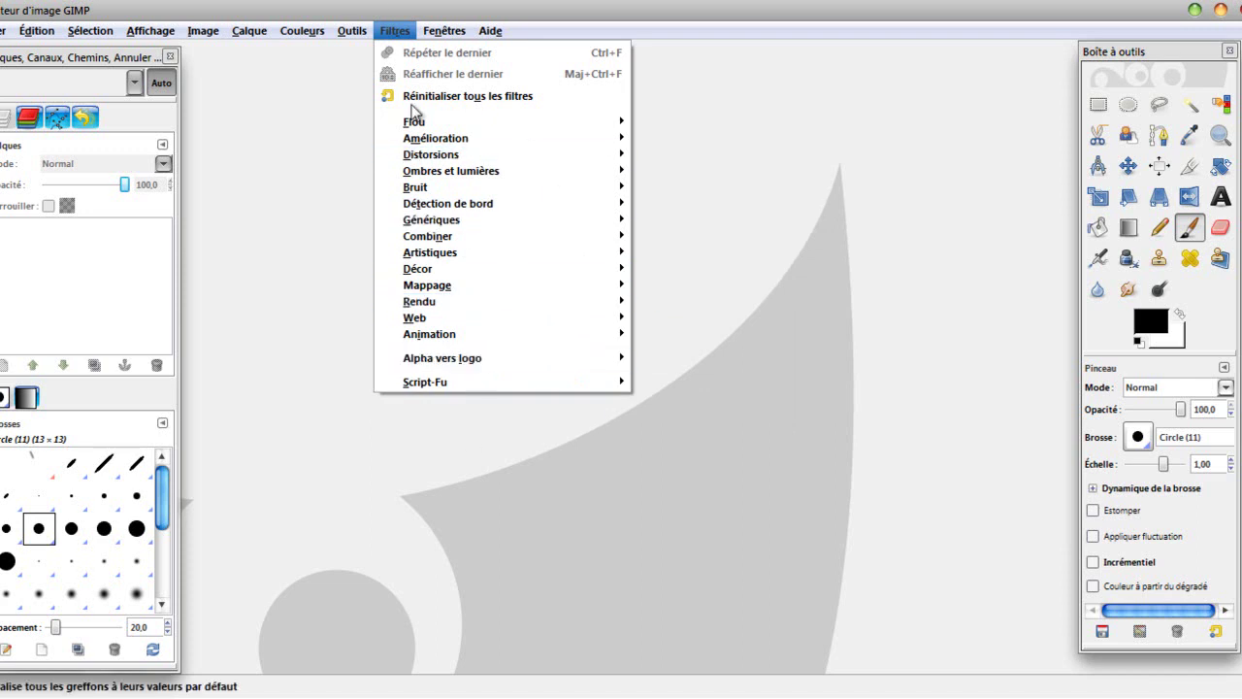
Look over the window management and help commands.
mouse_move(433, 34)
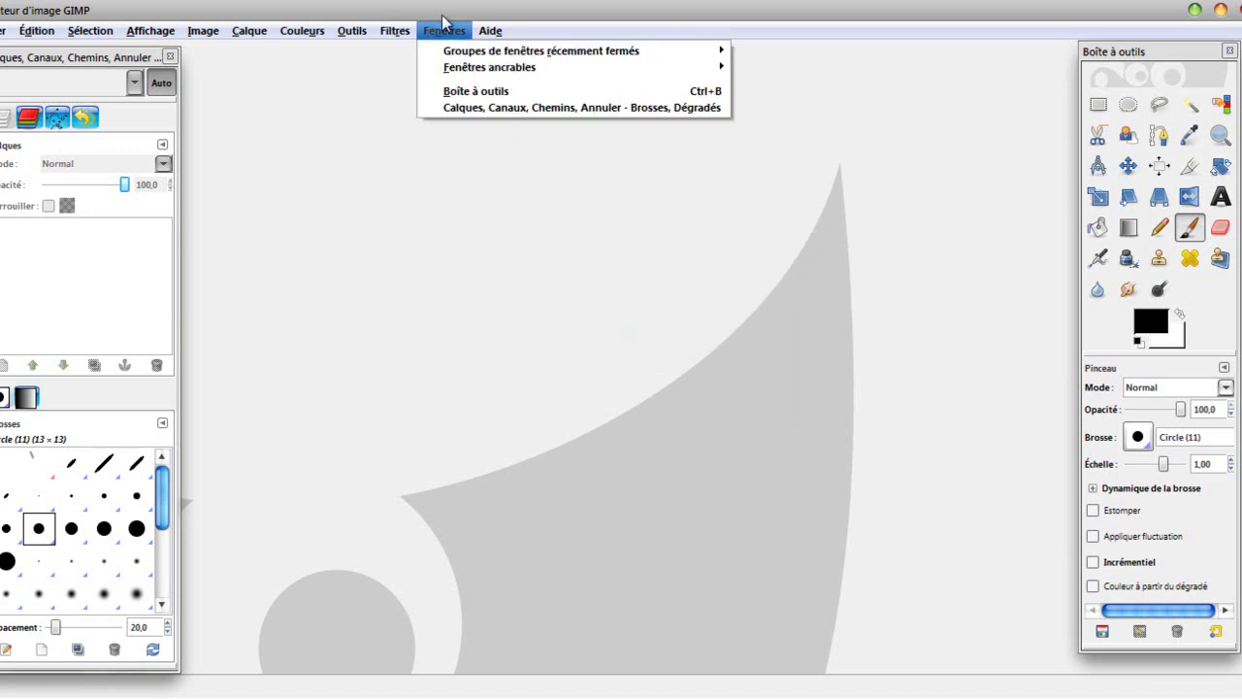
mouse_move(486, 36)
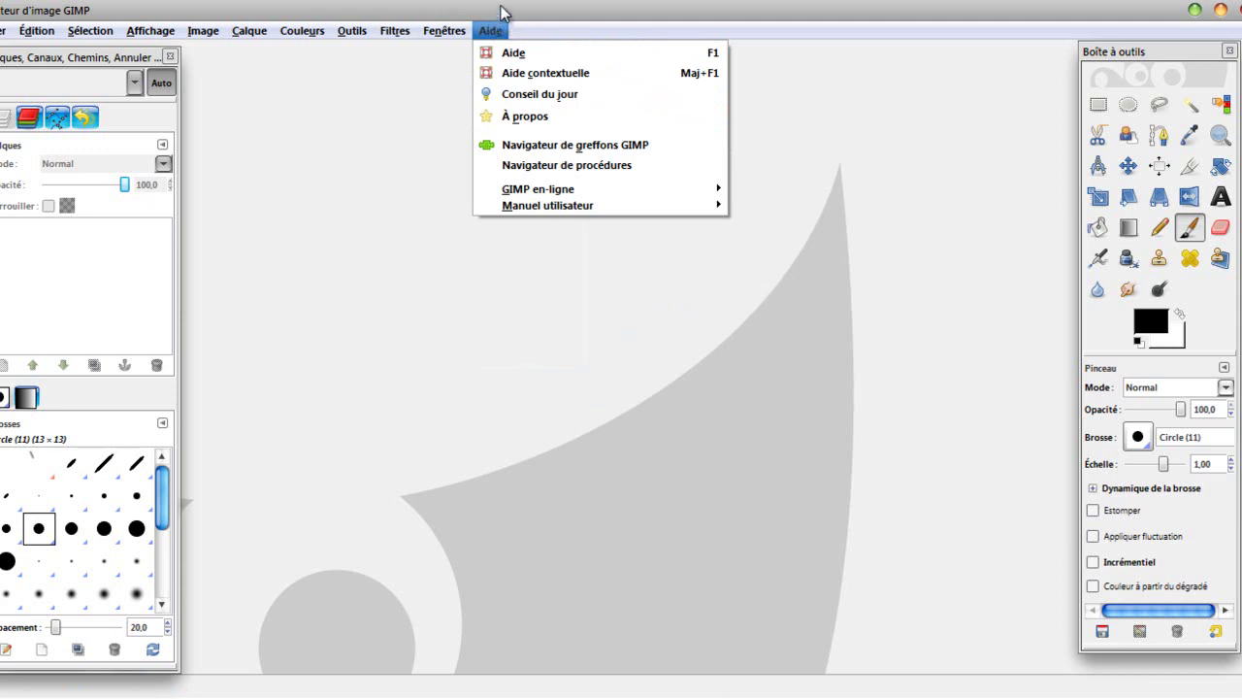
click(503, 12)
Move the floating layers, channels, paths and brushes dock inward so its full width is accessible.
drag(77, 61, 213, 59)
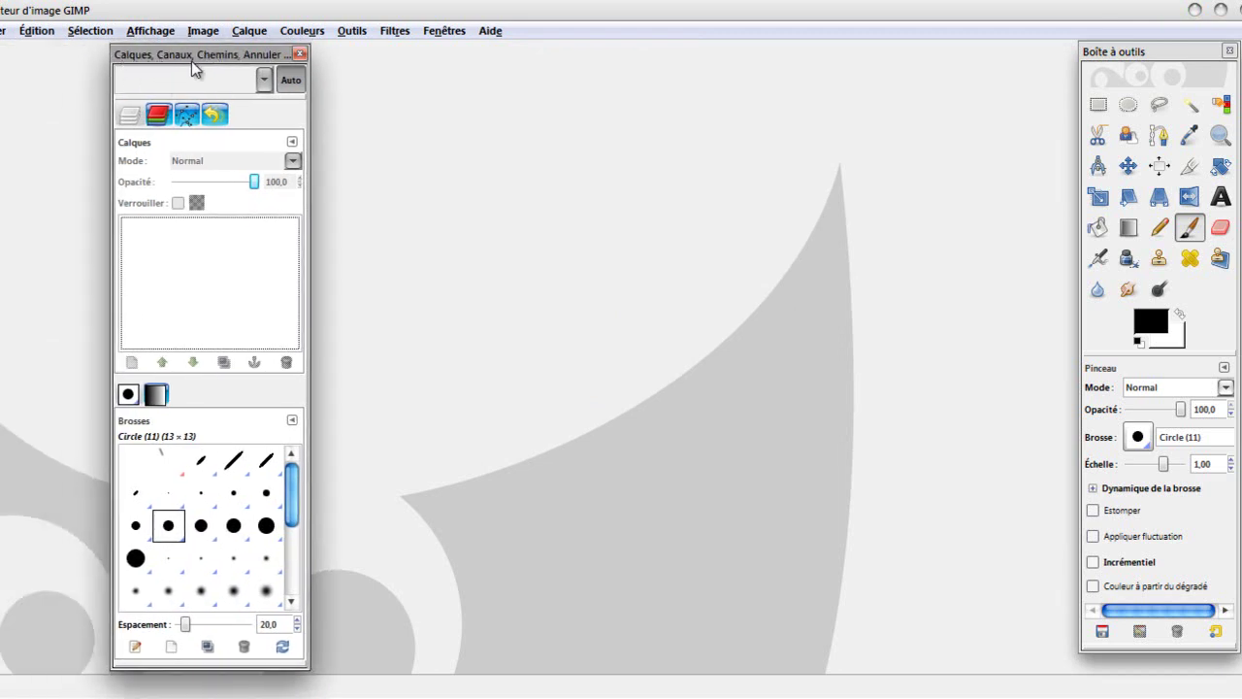
drag(260, 60, 182, 55)
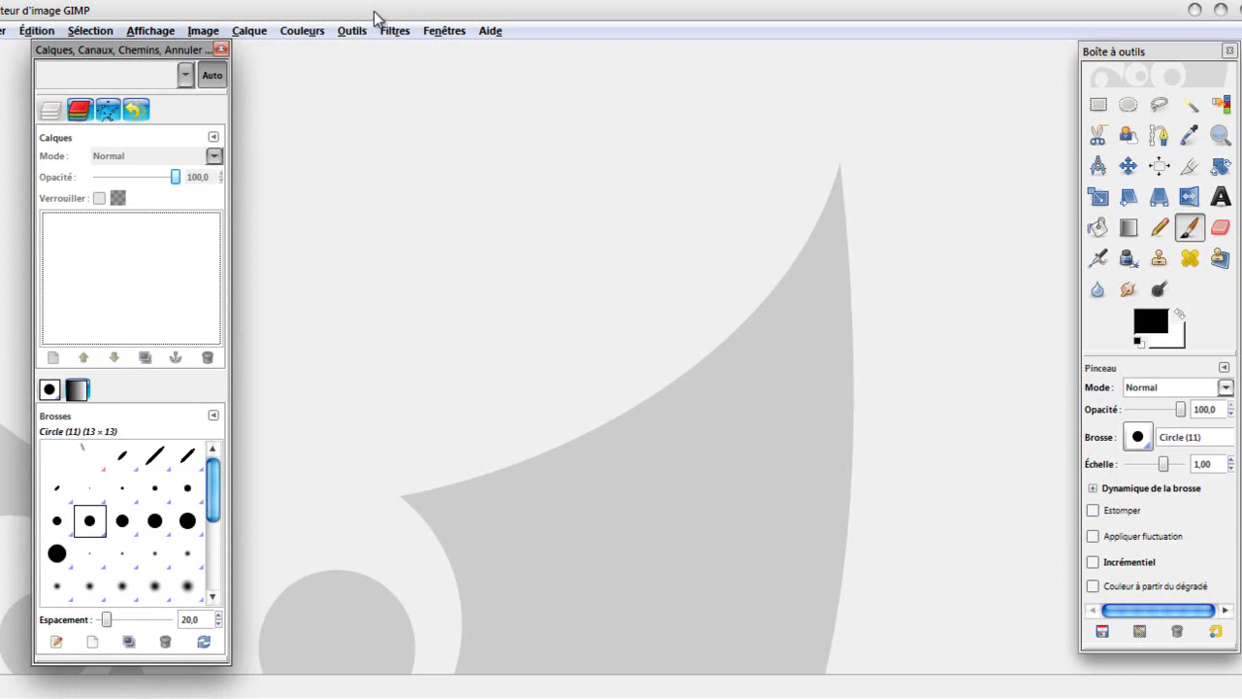
drag(169, 50, 164, 57)
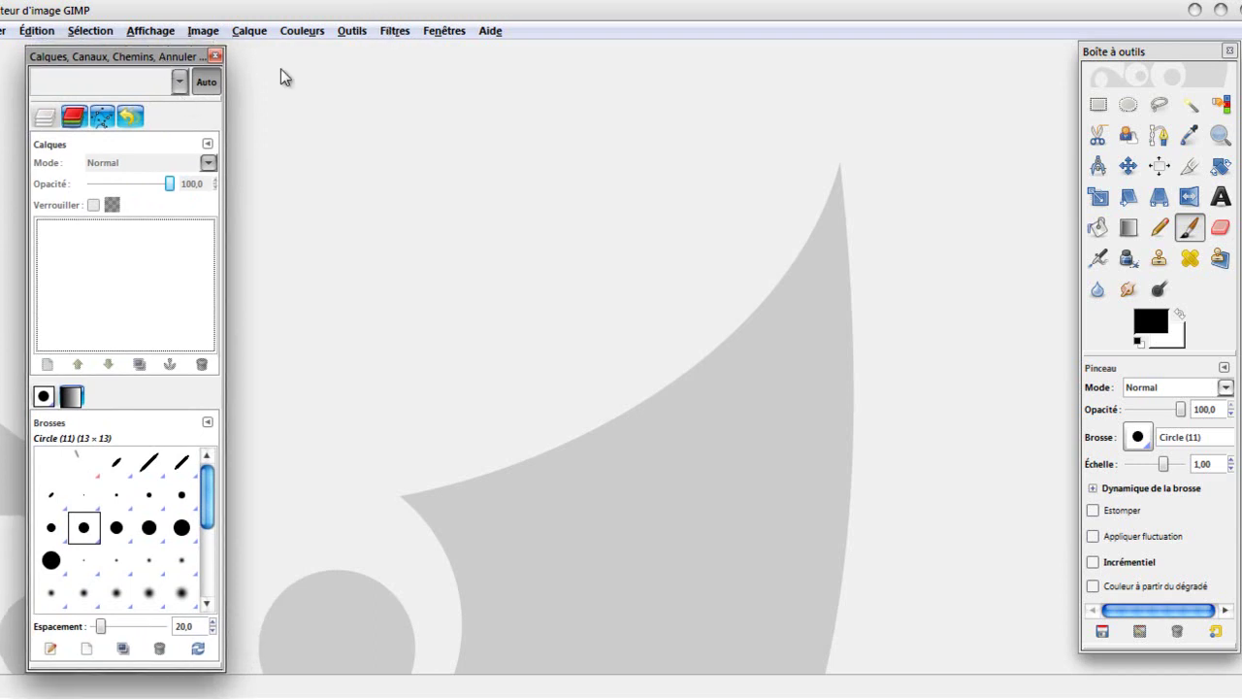
Review the recently closed and dockable window options and the view commands.
click(464, 34)
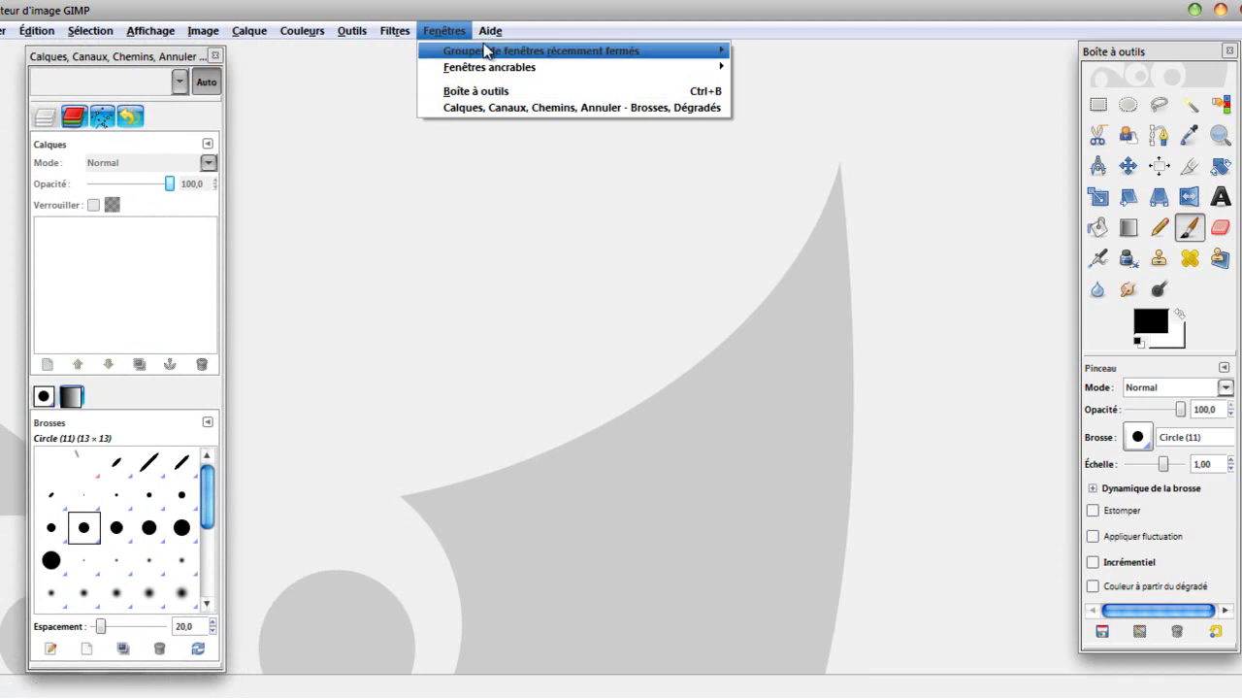
mouse_move(490, 53)
mouse_move(623, 69)
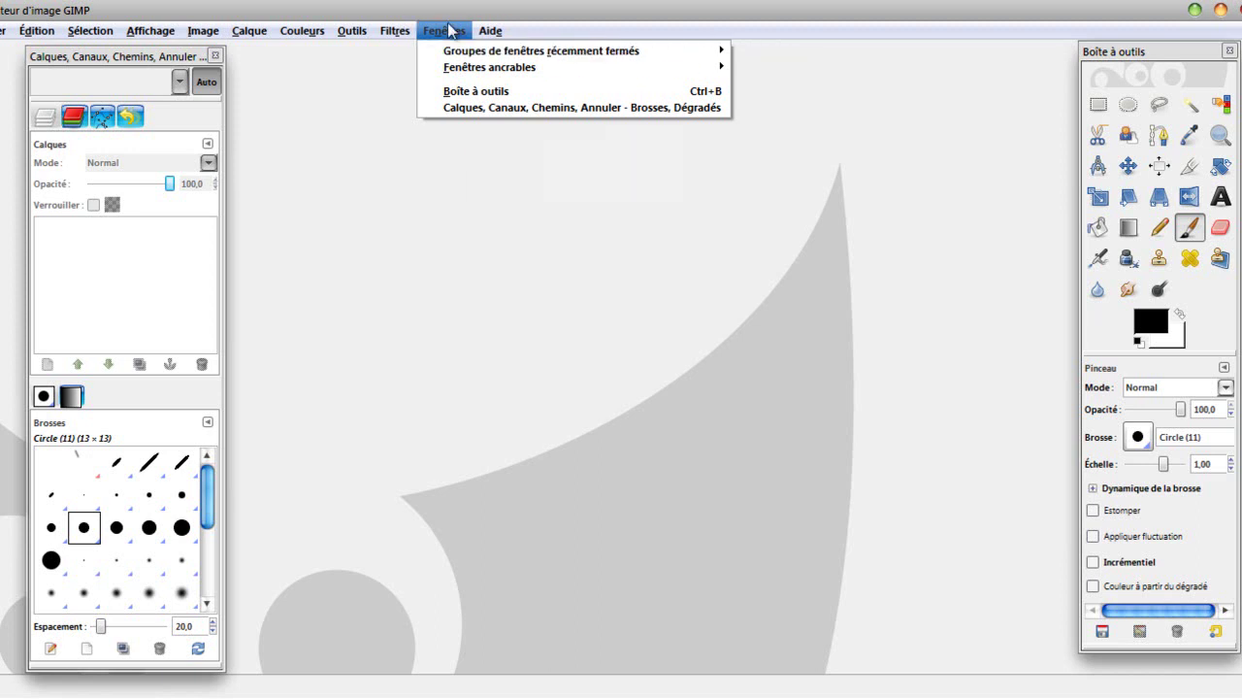
mouse_move(150, 30)
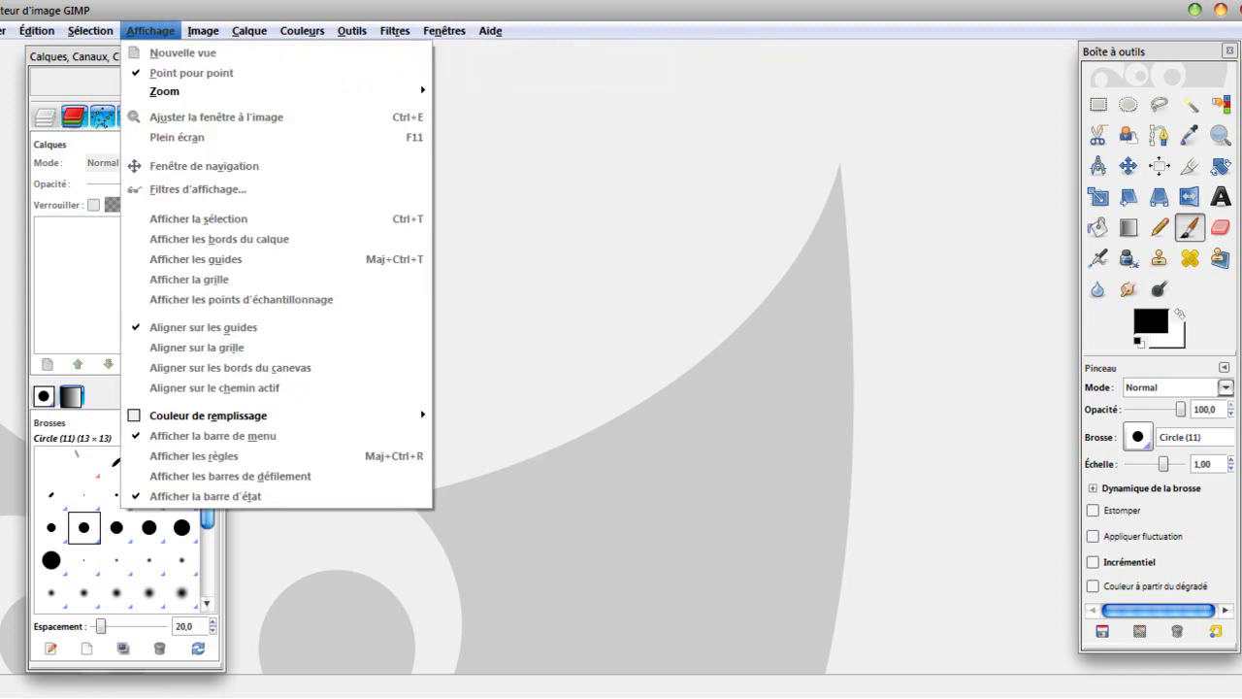
click(415, 8)
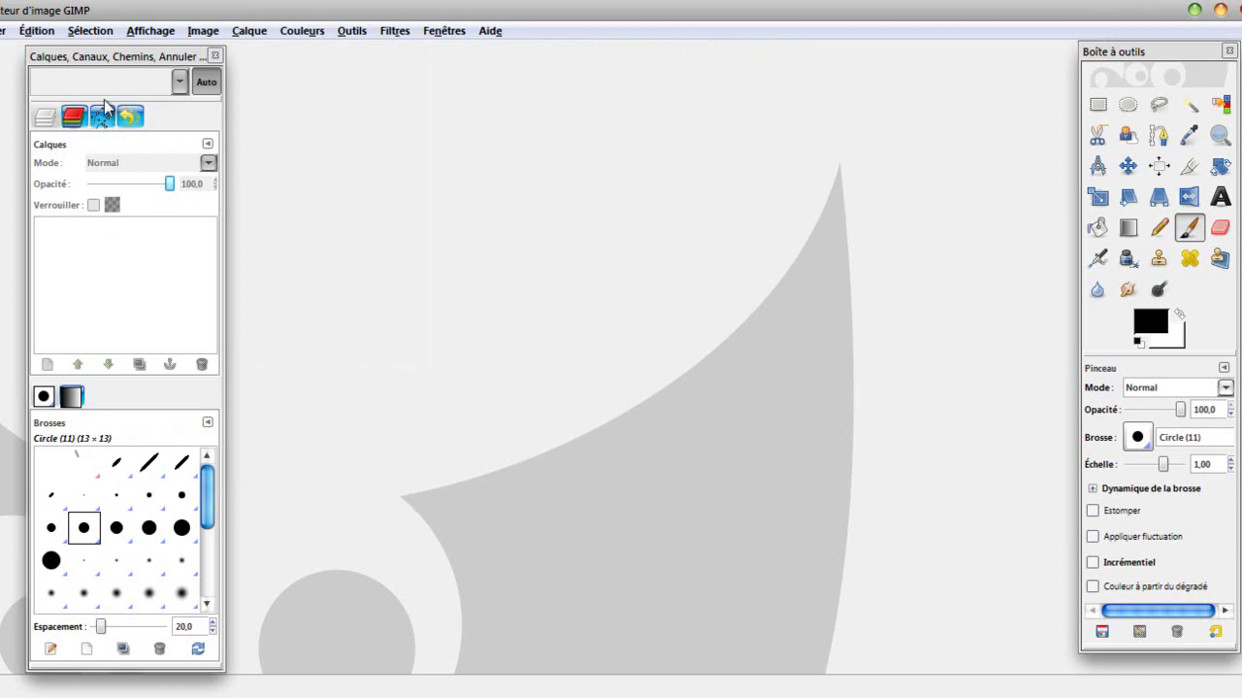
Browse the brushes, display the gradients and the image channels in the dock, and dismiss the Skype access alert.
click(167, 184)
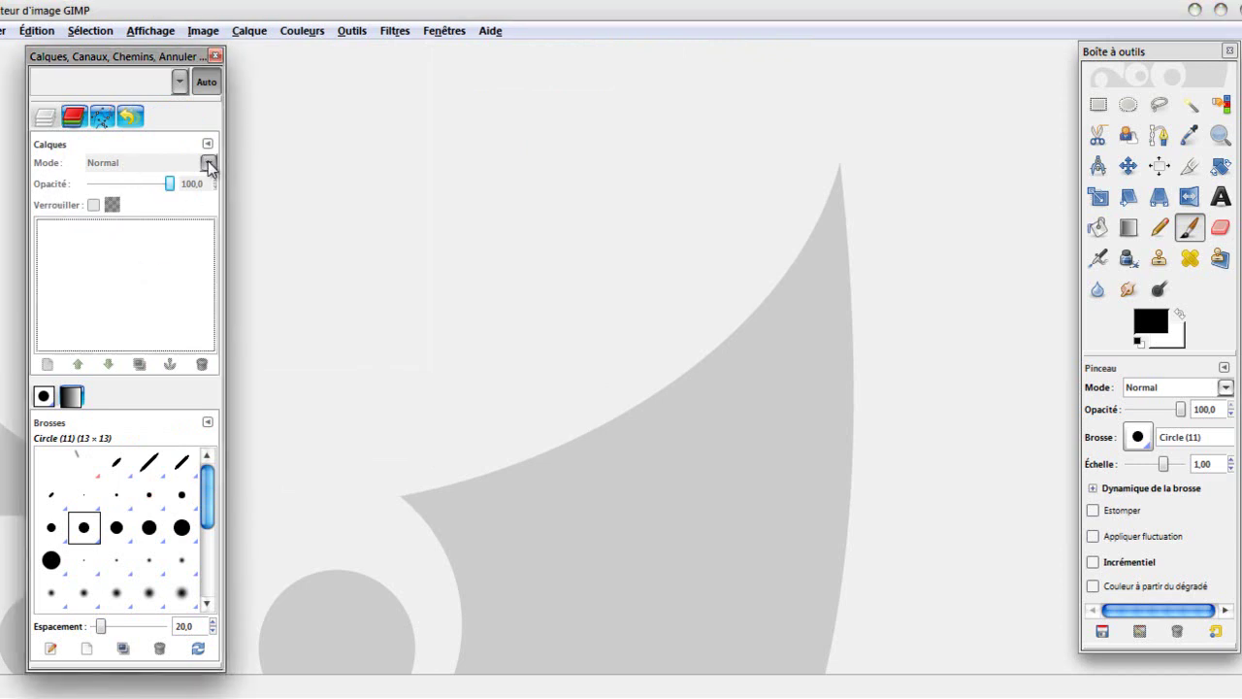
mouse_move(207, 505)
mouse_down()
mouse_move(209, 565)
mouse_move(209, 473)
mouse_move(199, 610)
mouse_move(211, 458)
mouse_up()
click(71, 396)
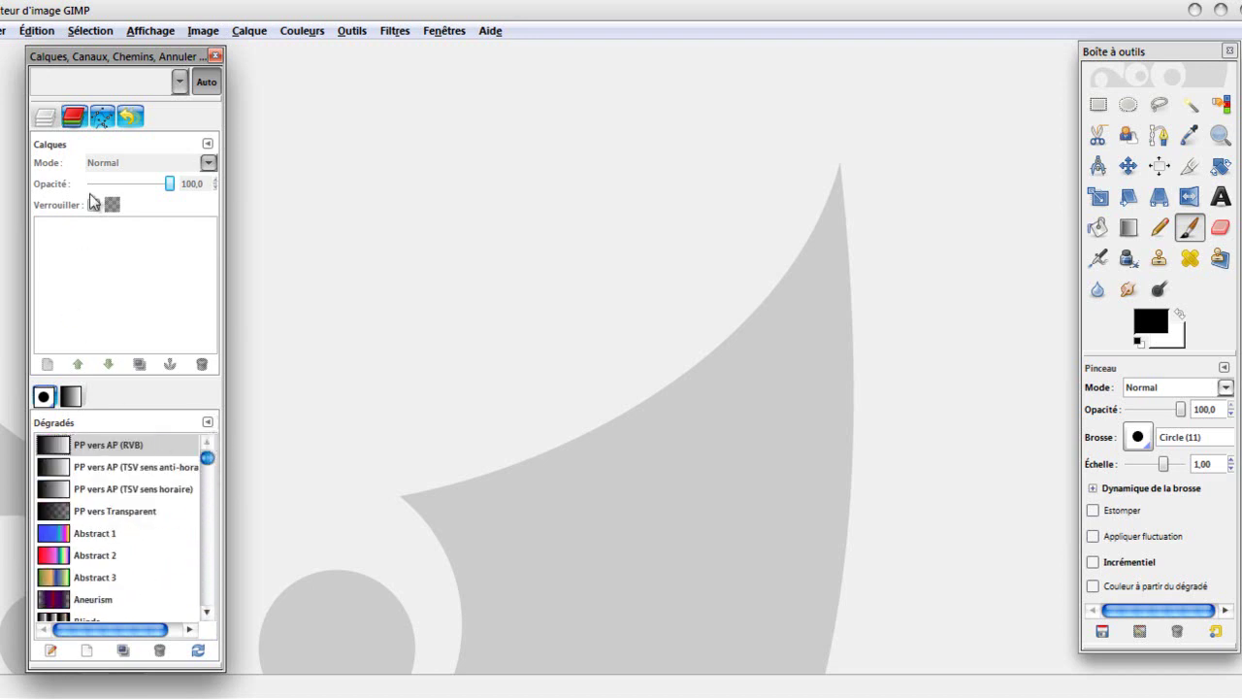
click(70, 124)
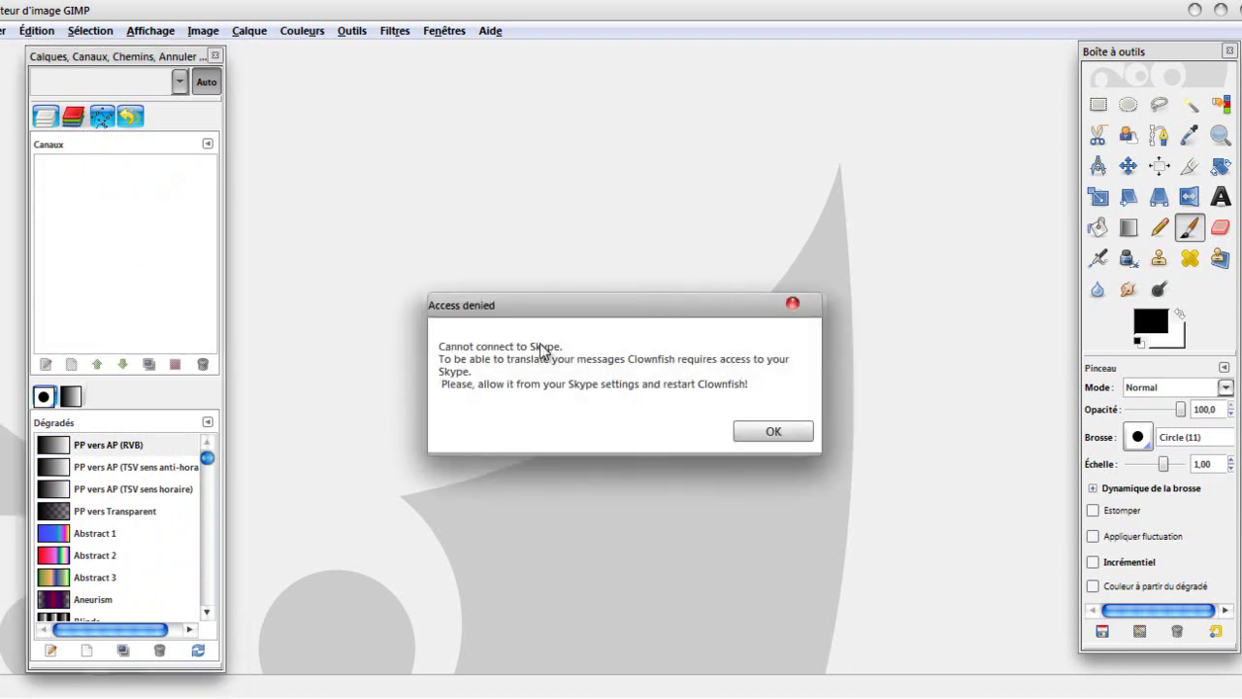
click(776, 432)
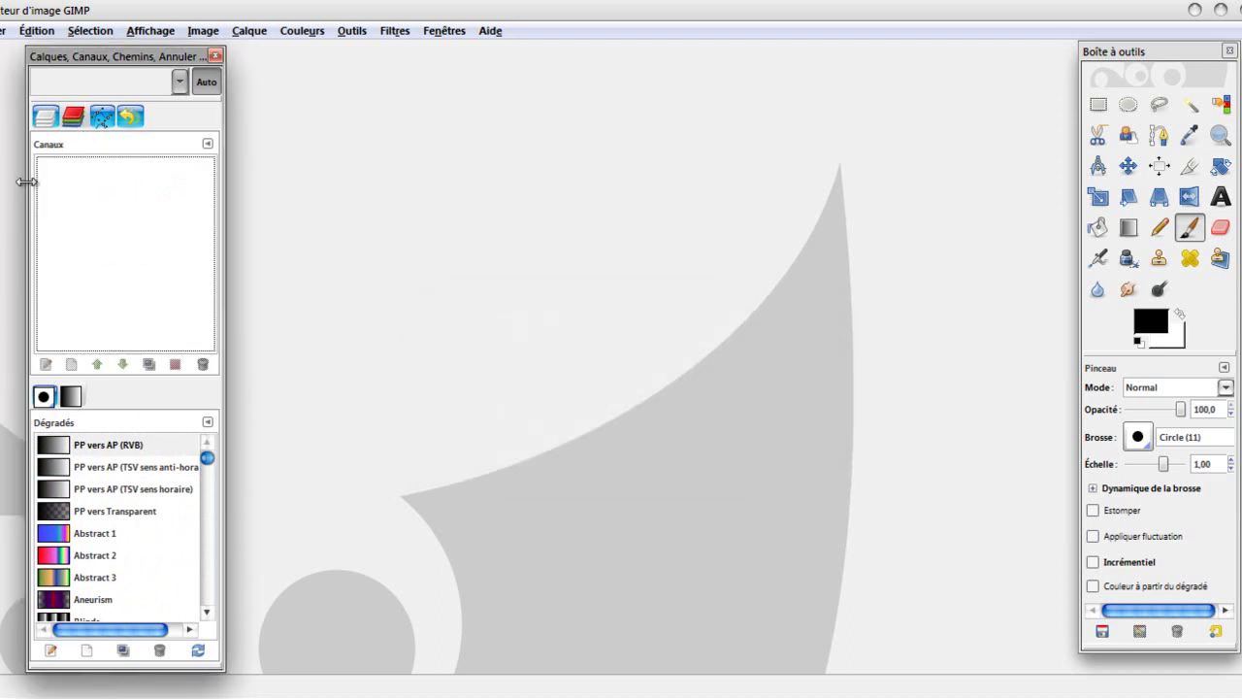
Move the layers dock slightly higher and switch its display from channels to paths.
drag(84, 60, 74, 42)
click(62, 99)
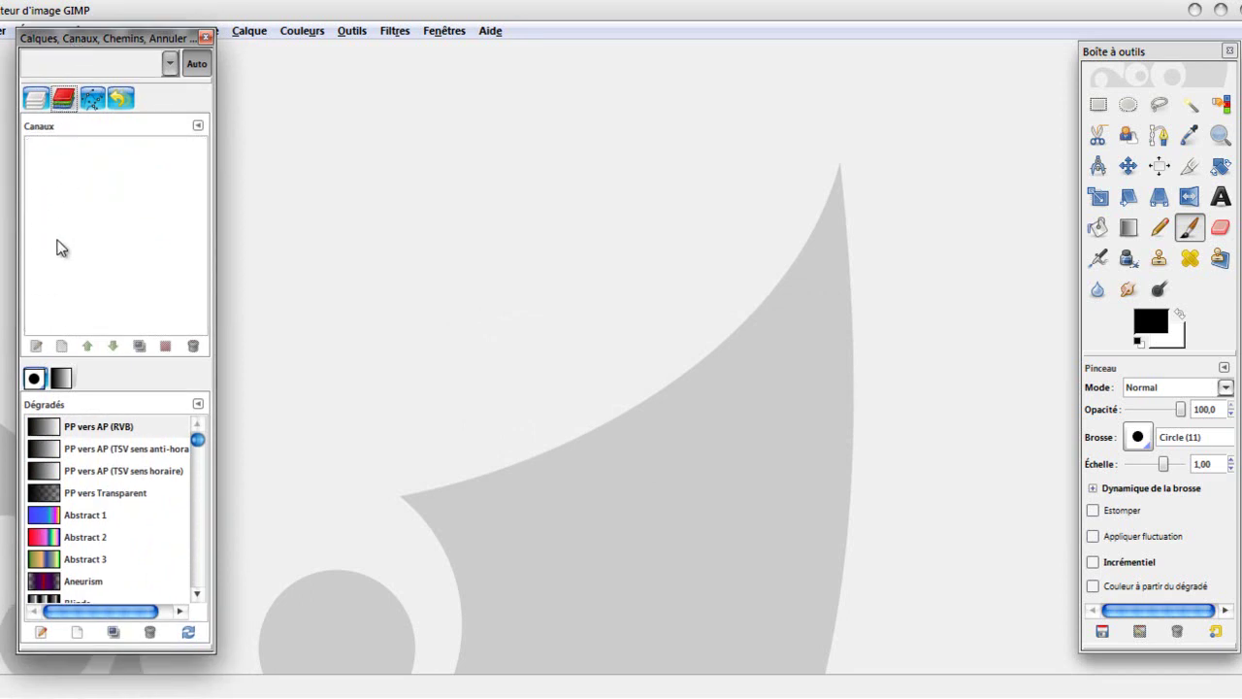
click(92, 107)
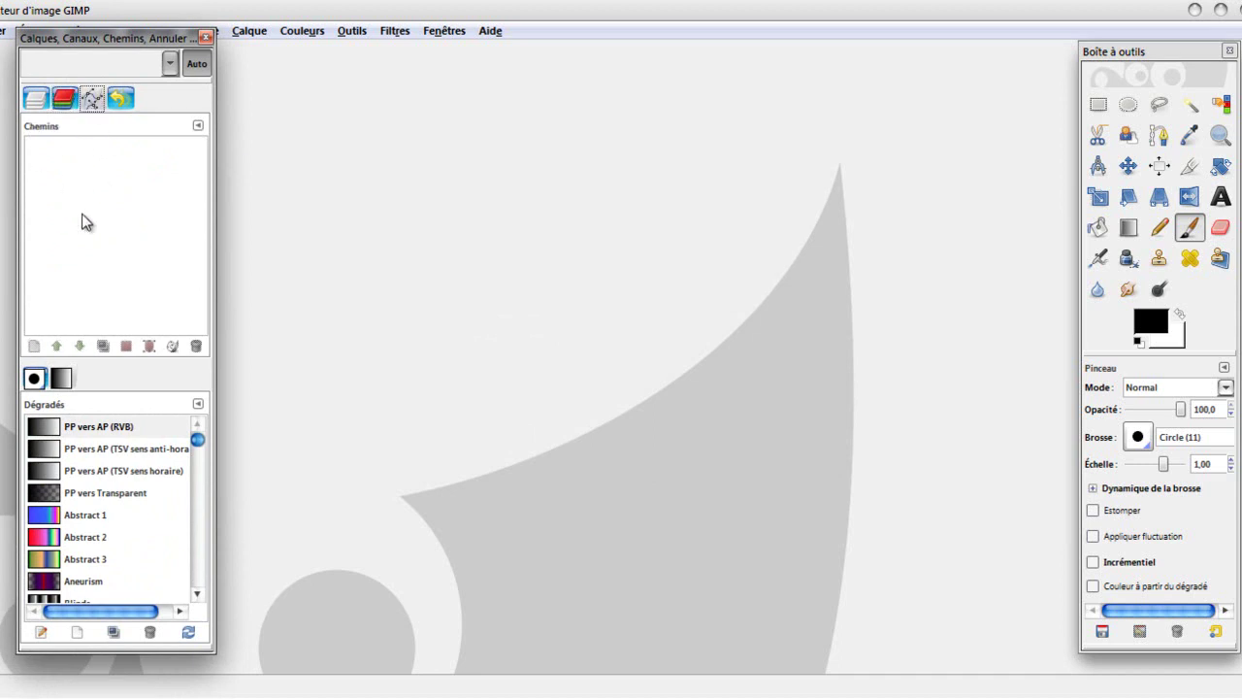
Display the undo history in the dock, also calling it up with the Historique d'annulation command.
click(121, 101)
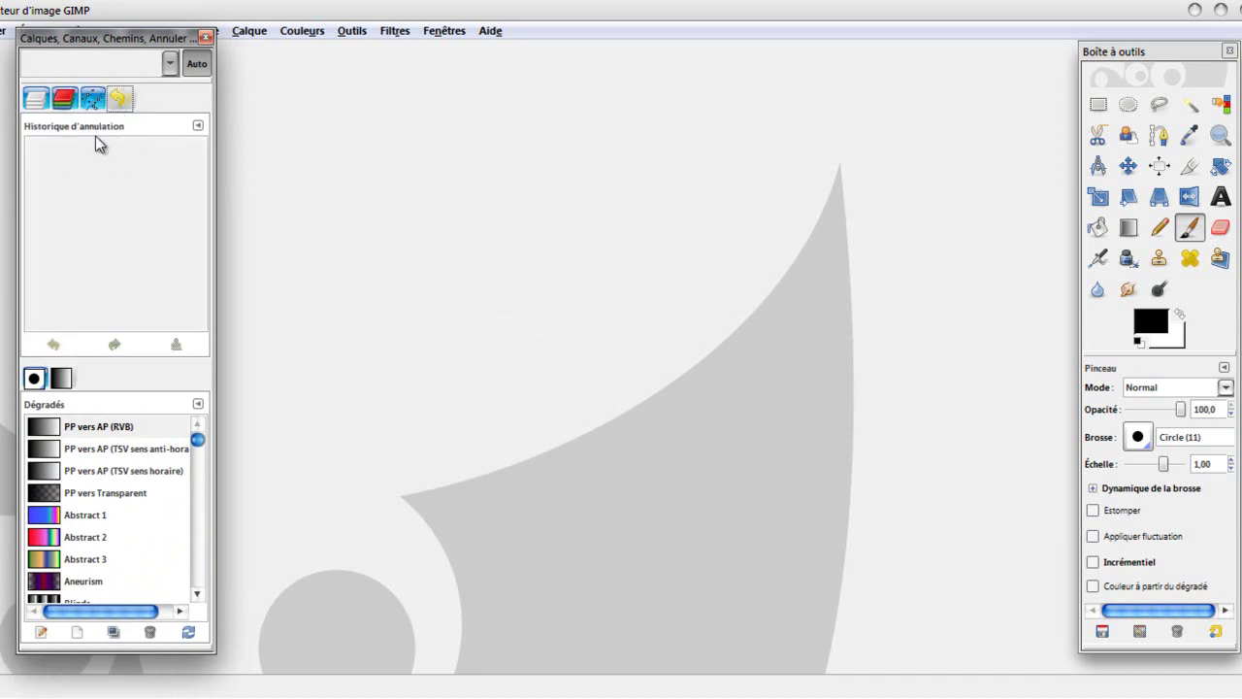
drag(141, 37, 143, 53)
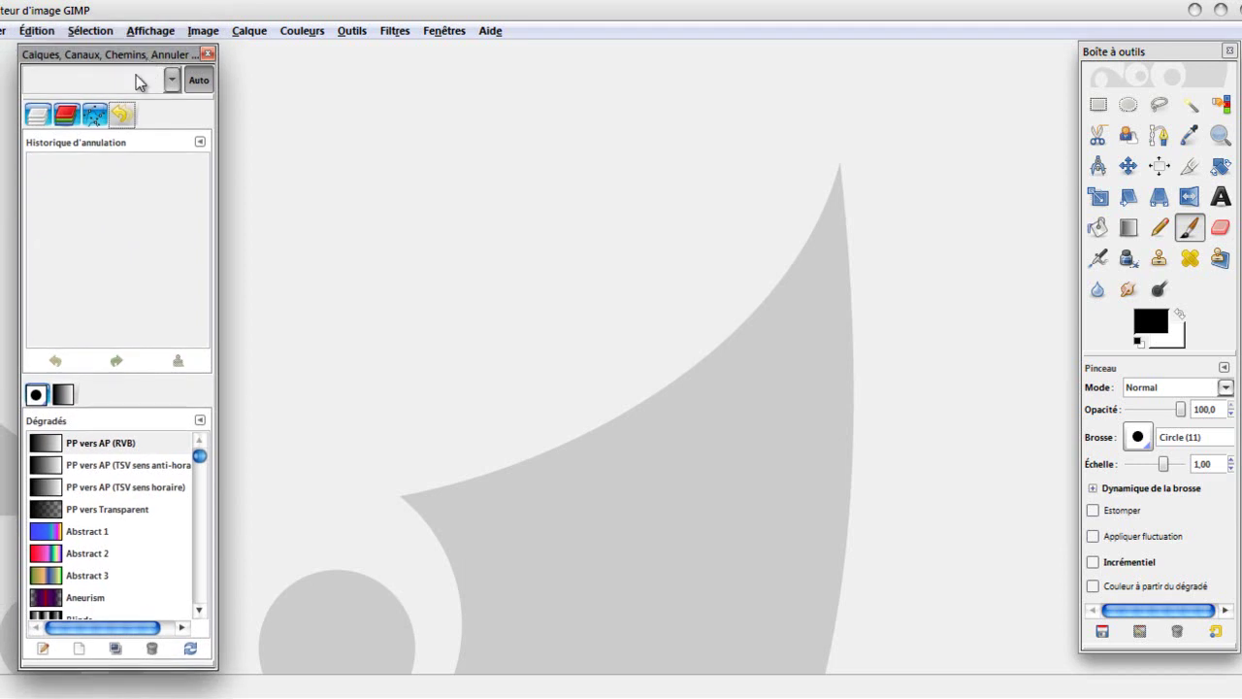
click(36, 31)
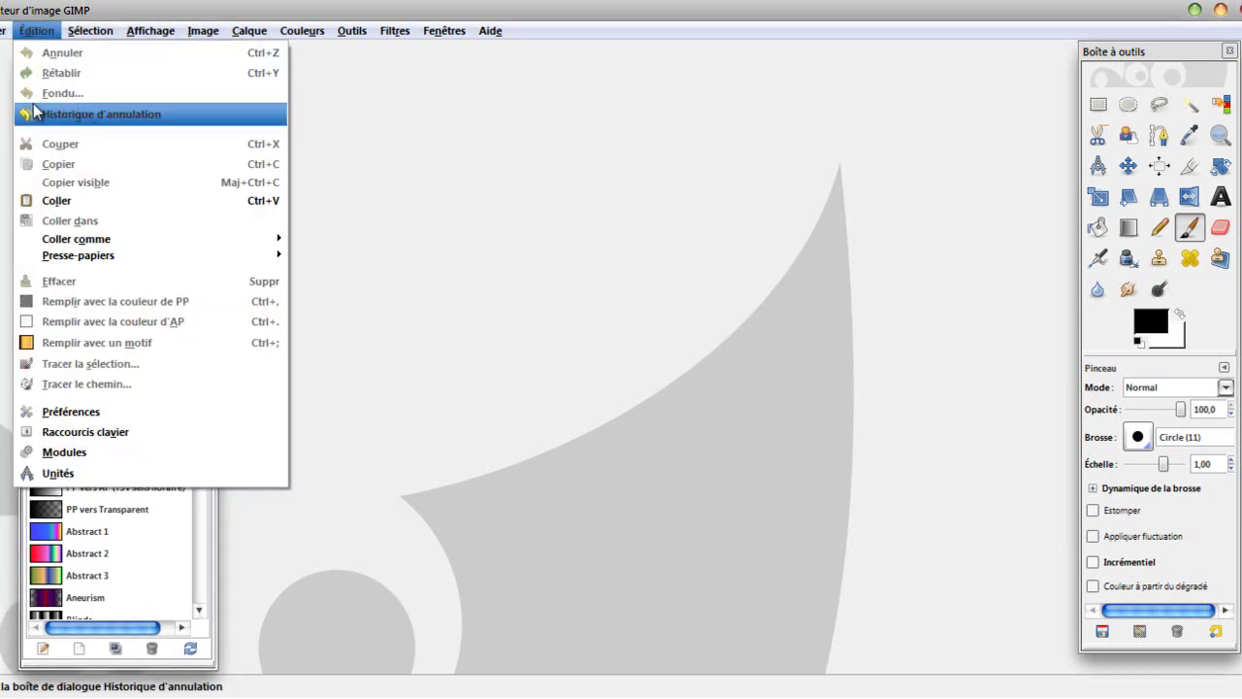
click(117, 111)
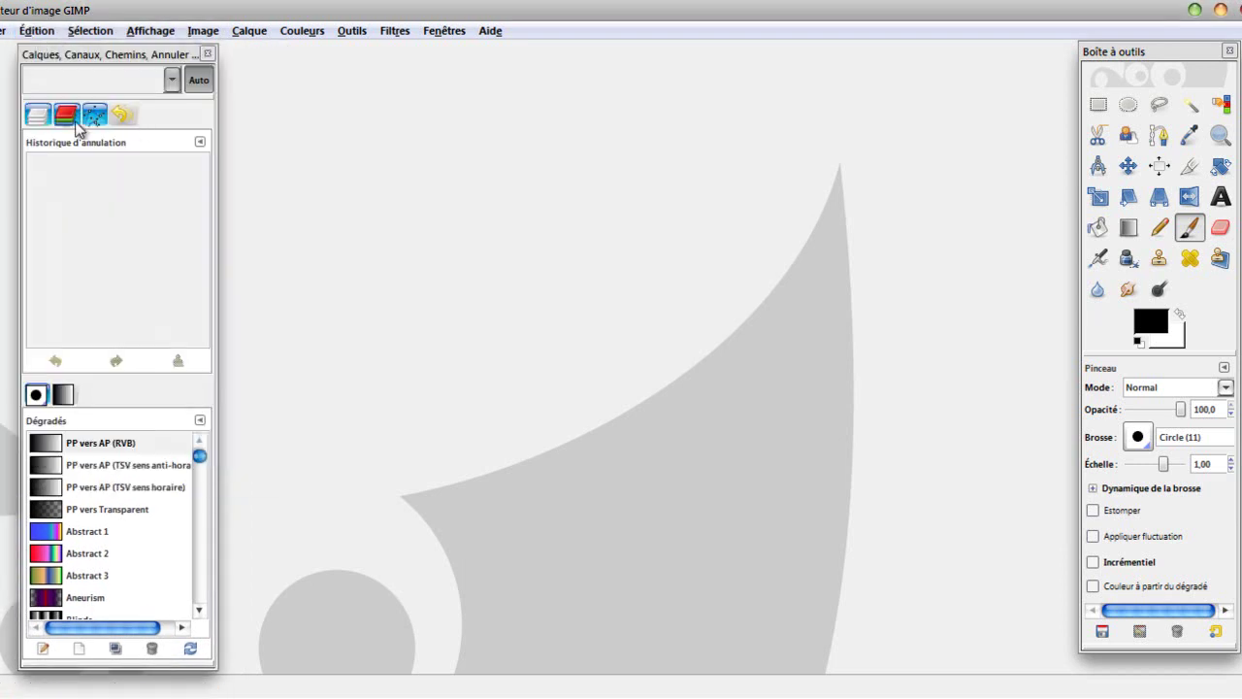
Switch the dock back to layers, shift it partly out of view, and bring the toolbox closer to it.
click(45, 115)
drag(124, 50, 101, 61)
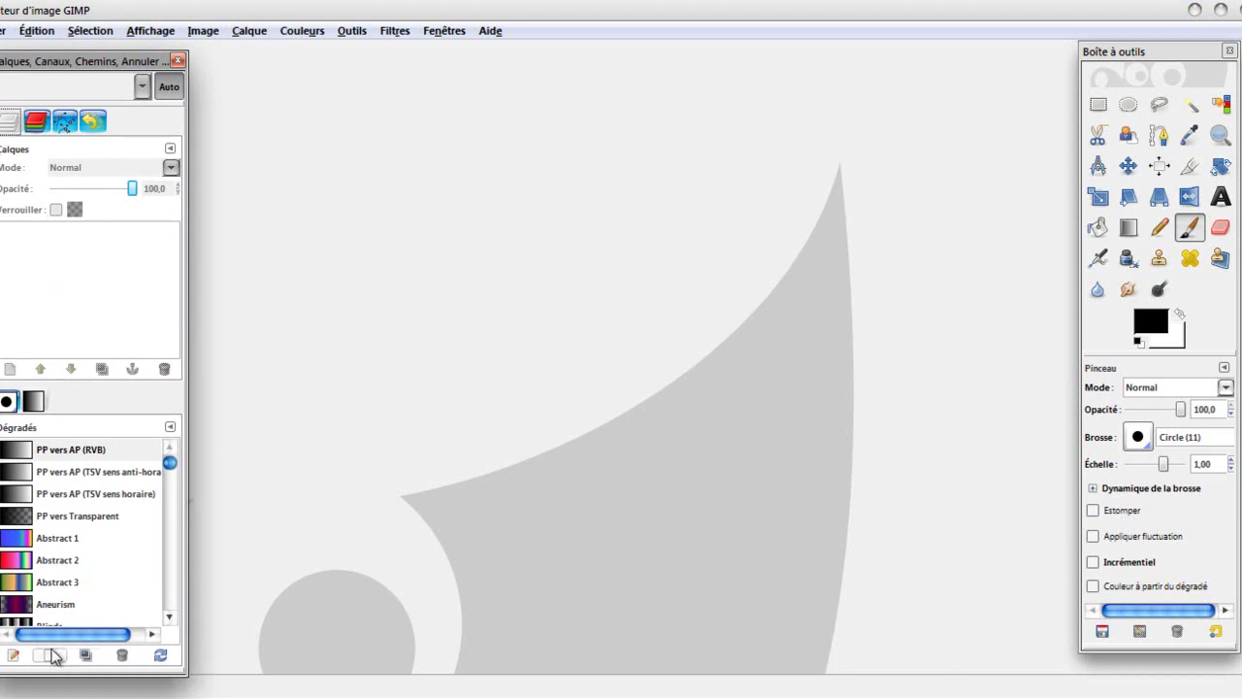
drag(1167, 65, 476, 49)
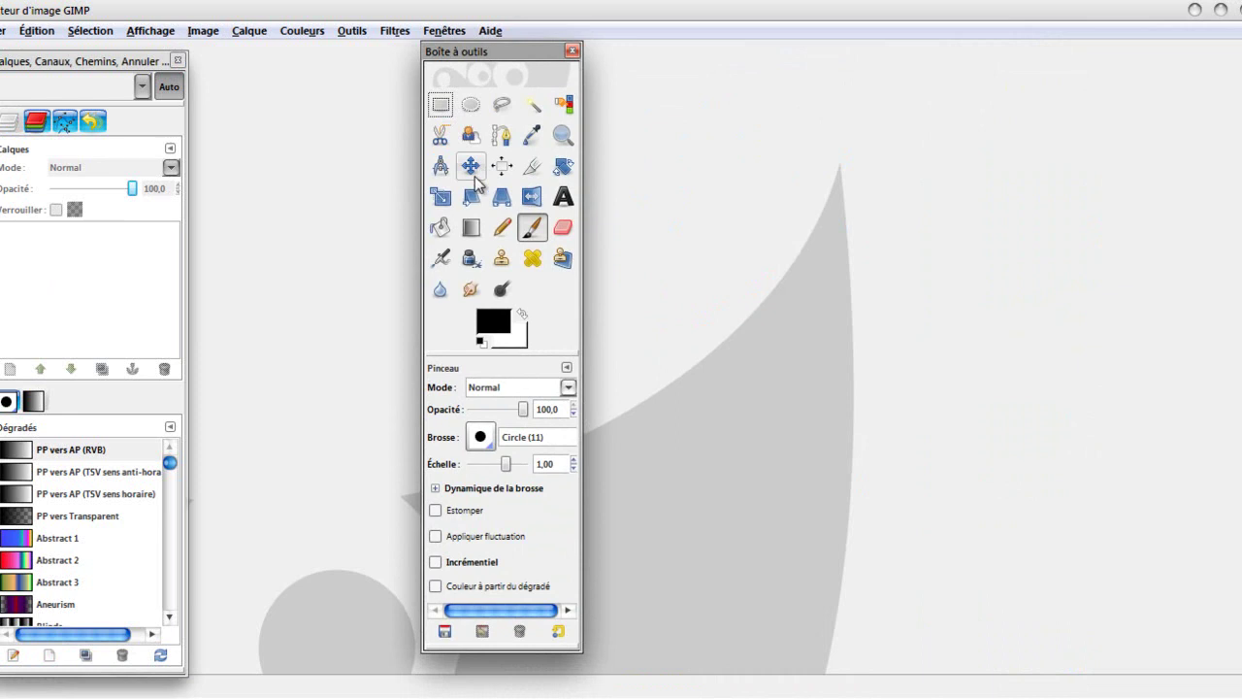
Show the options of the rectangular, elliptical, freehand, contiguous, by-colour, intelligent scissors and foreground extraction tools, shifting the toolbox slightly.
click(435, 105)
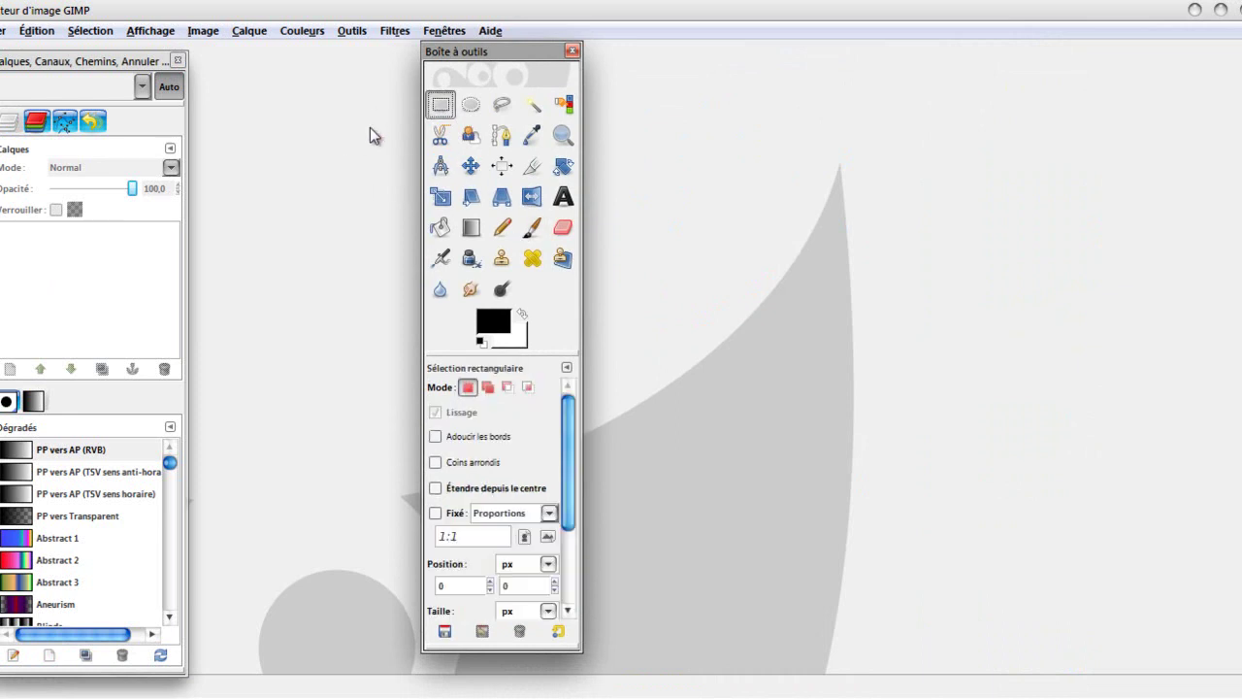
click(471, 106)
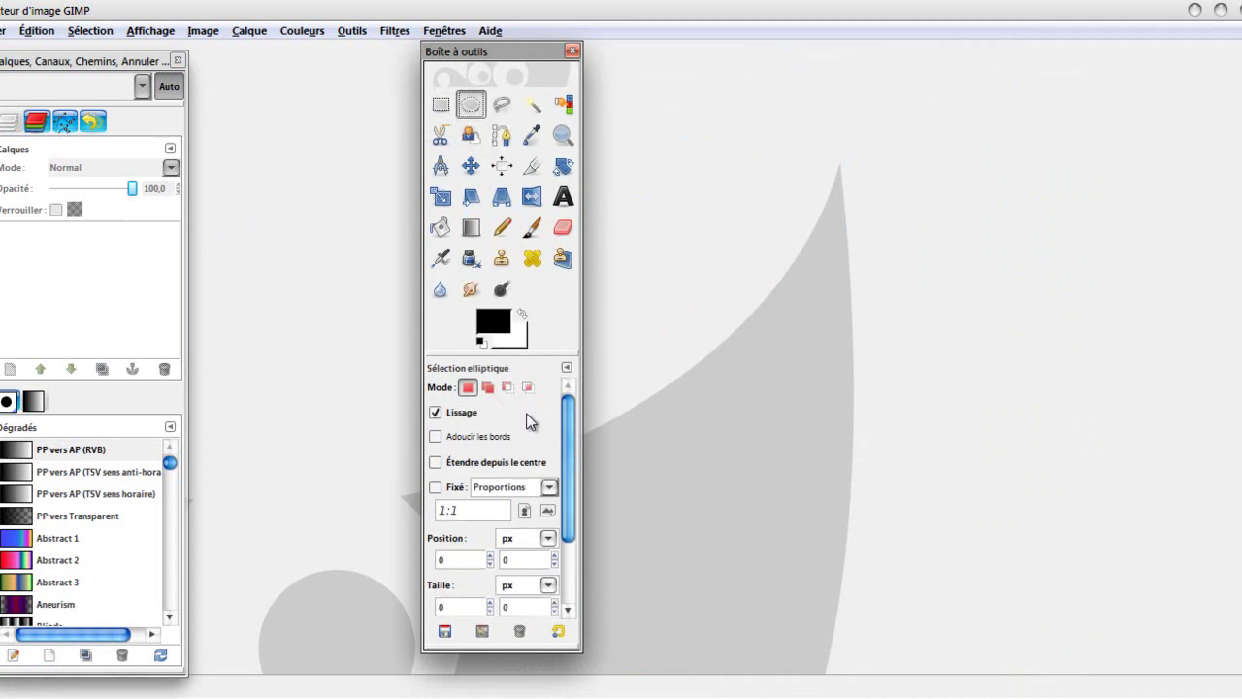
click(501, 134)
click(501, 104)
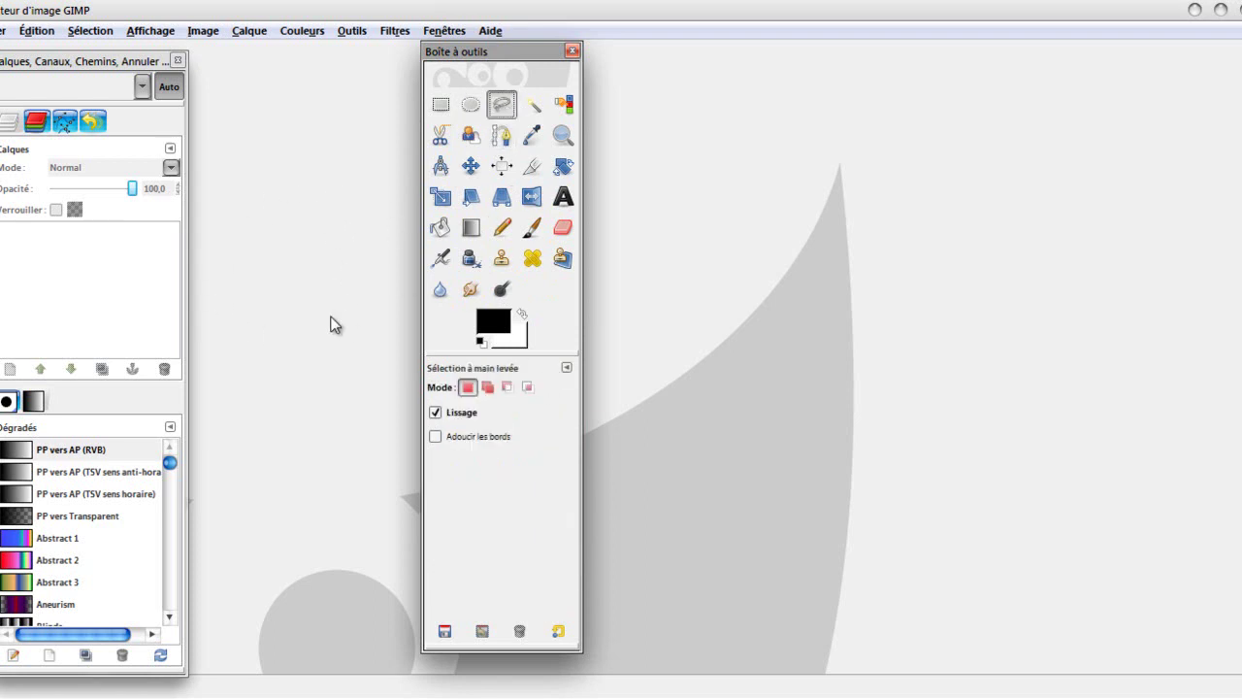
click(531, 104)
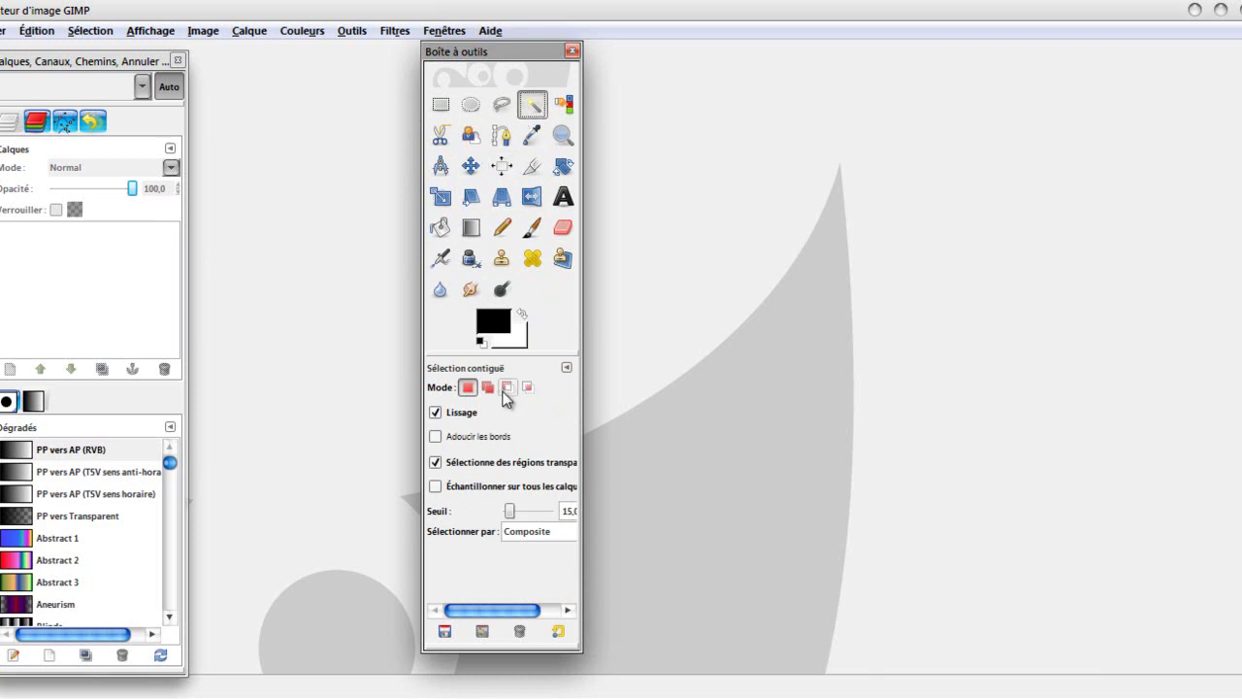
click(562, 103)
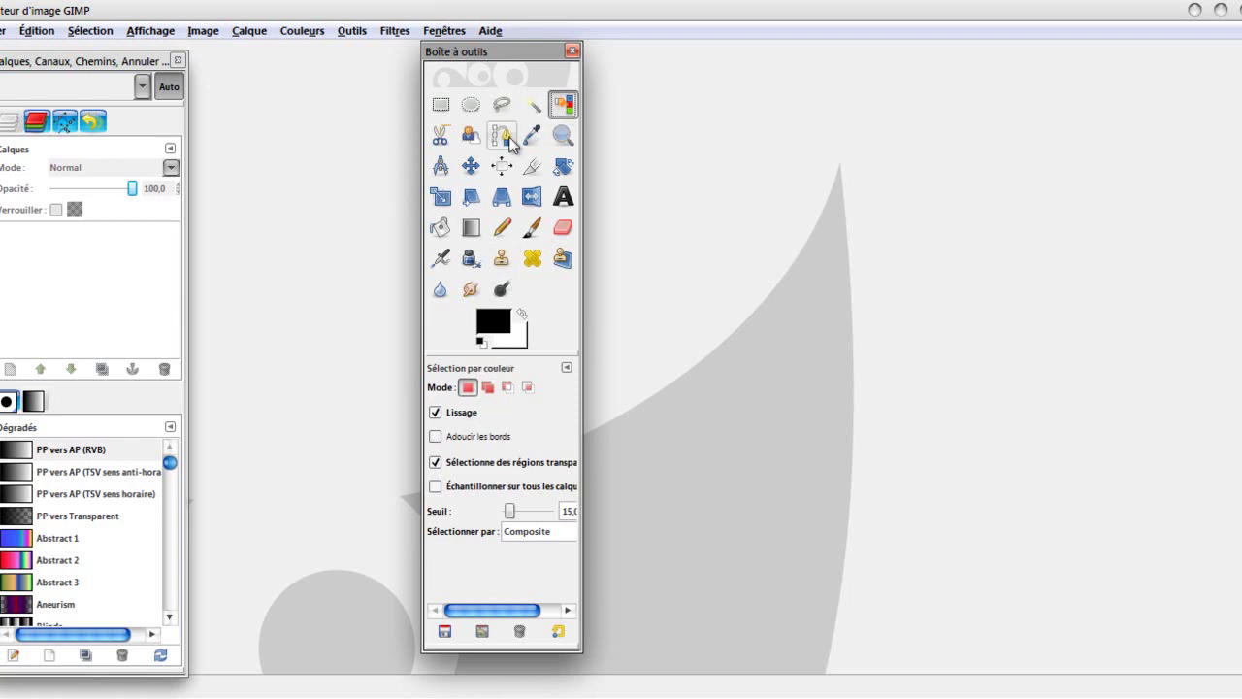
click(441, 141)
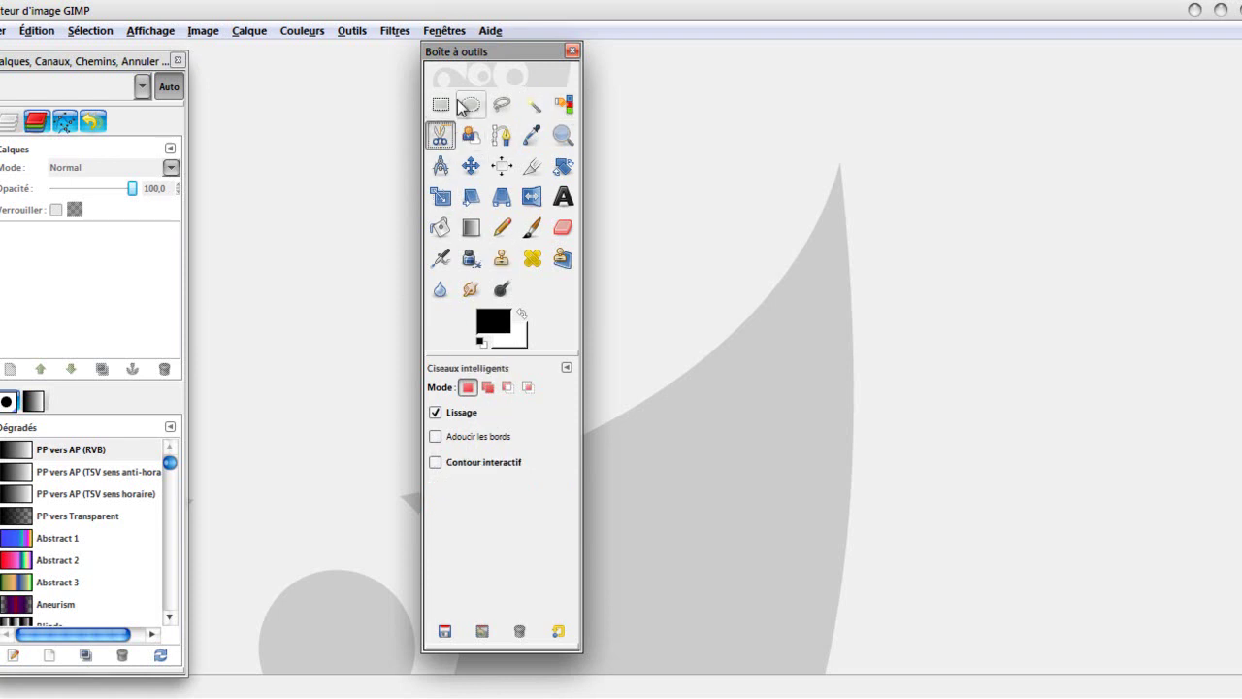
drag(504, 55, 600, 48)
click(567, 127)
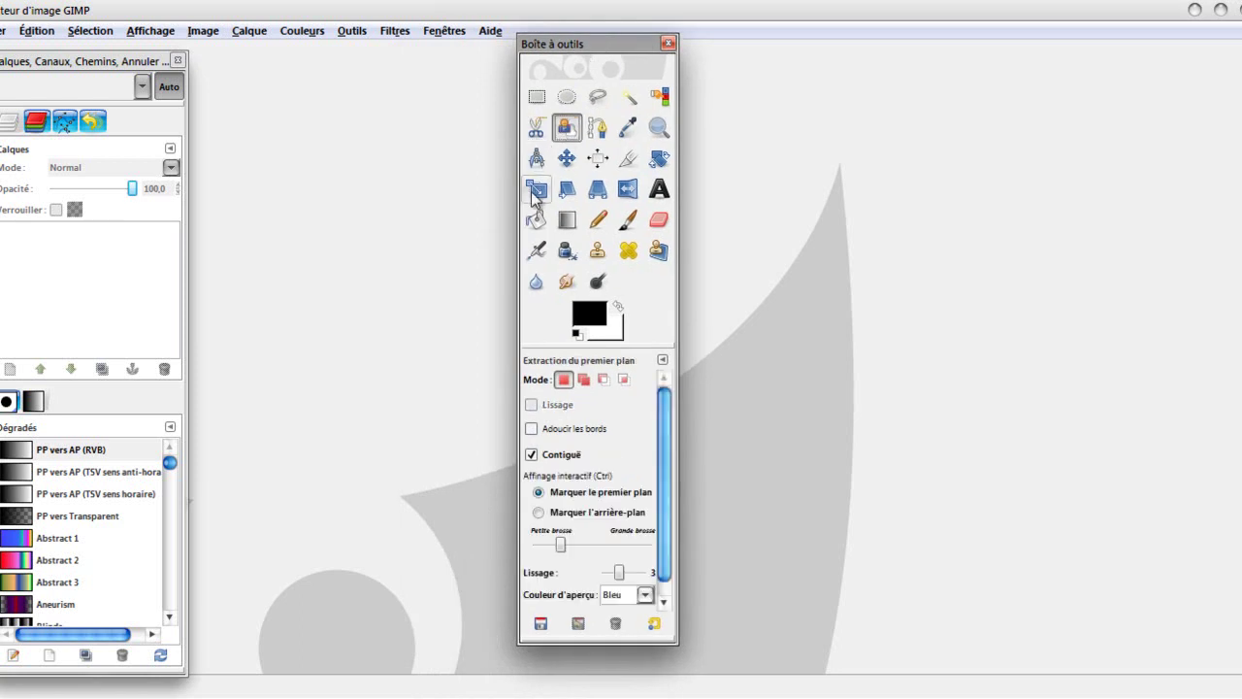
Show the options of the Paths, Colour Picker and Zoom tools.
click(598, 128)
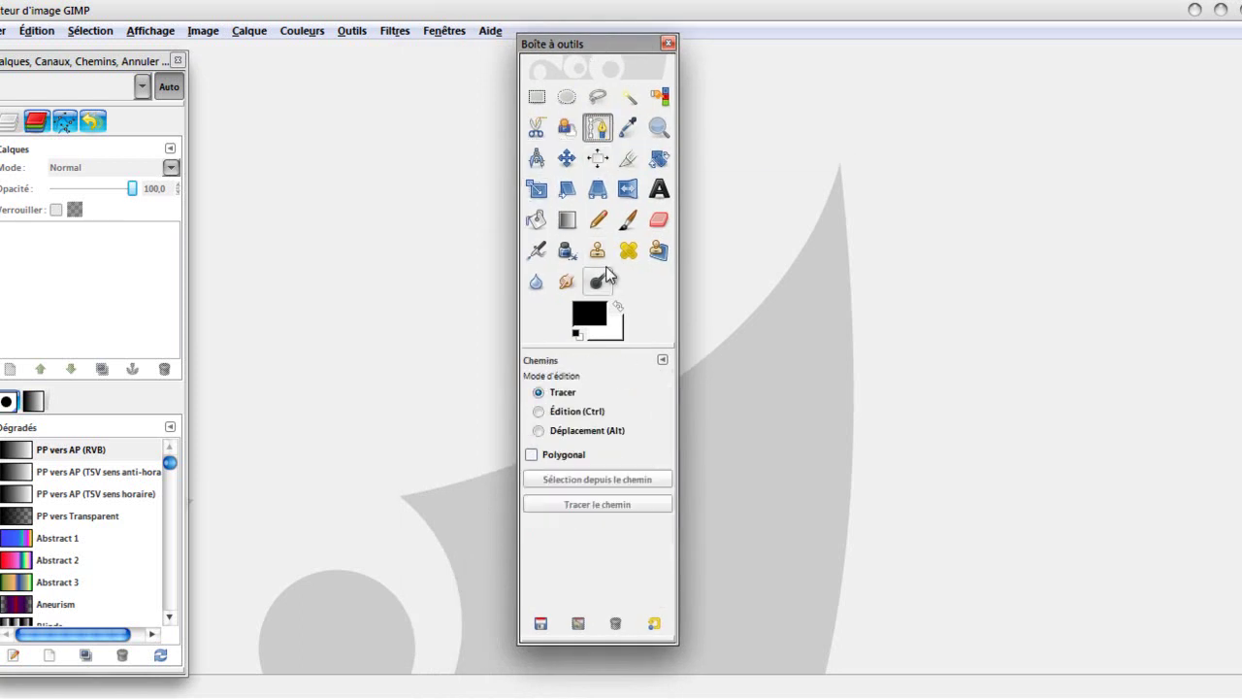
click(633, 126)
click(598, 128)
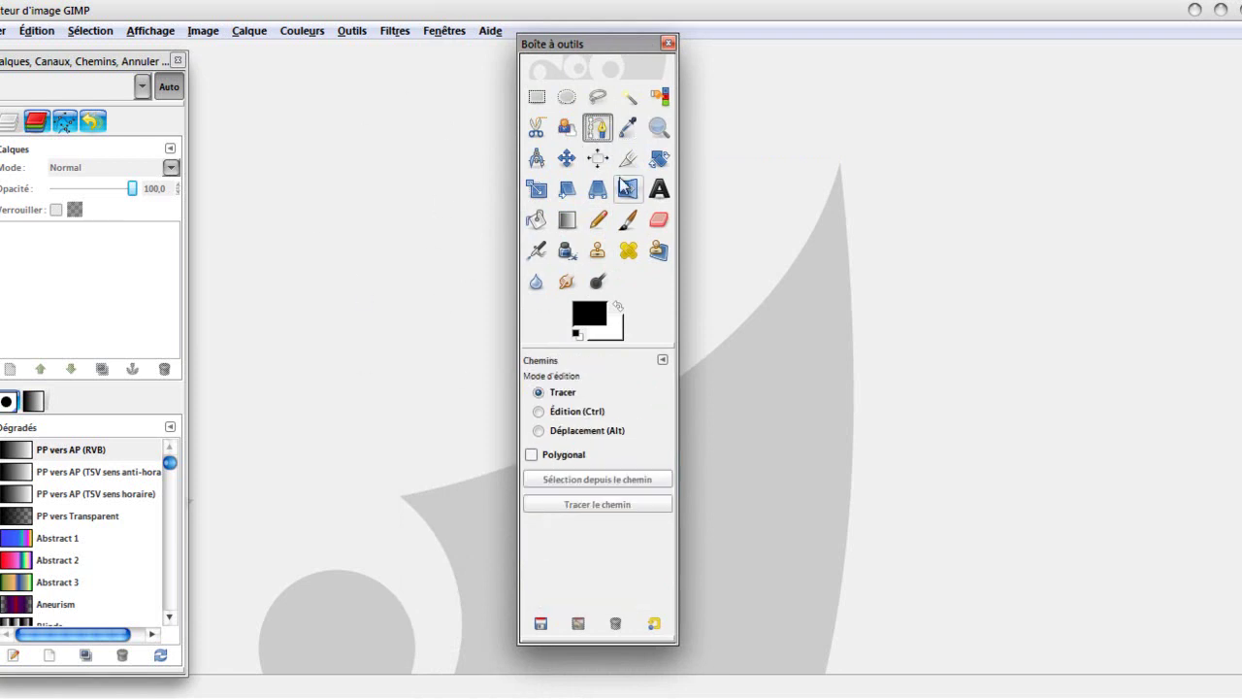
click(629, 129)
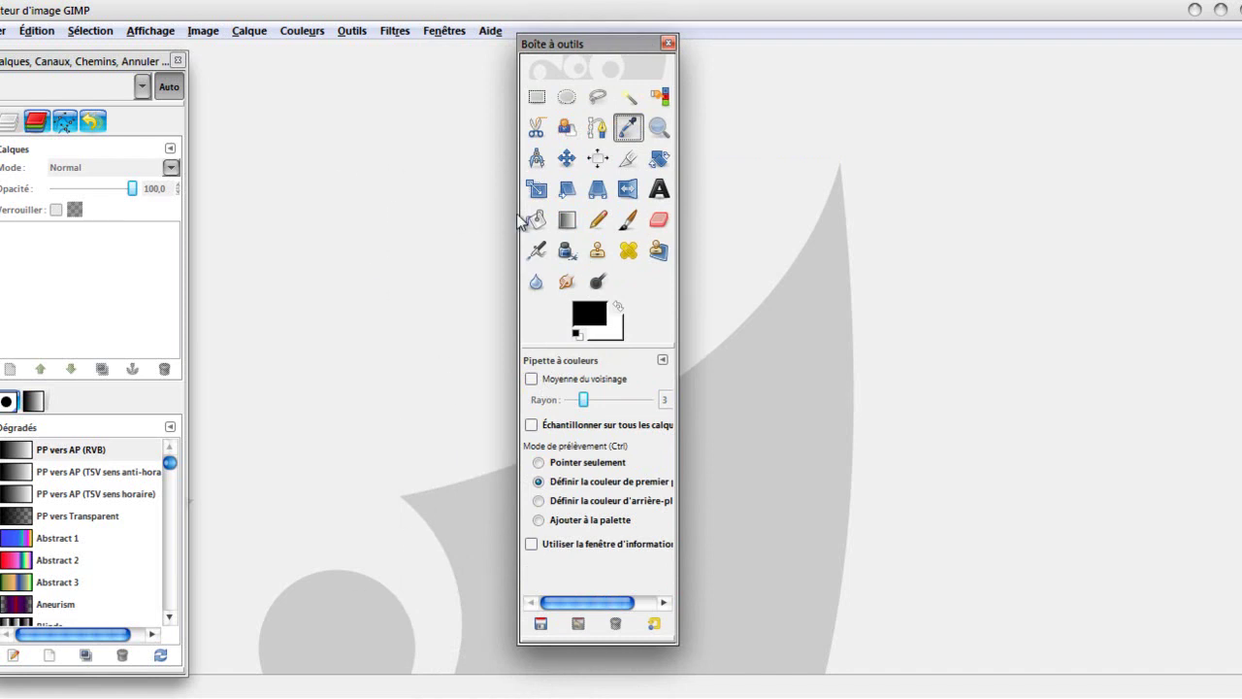
click(659, 127)
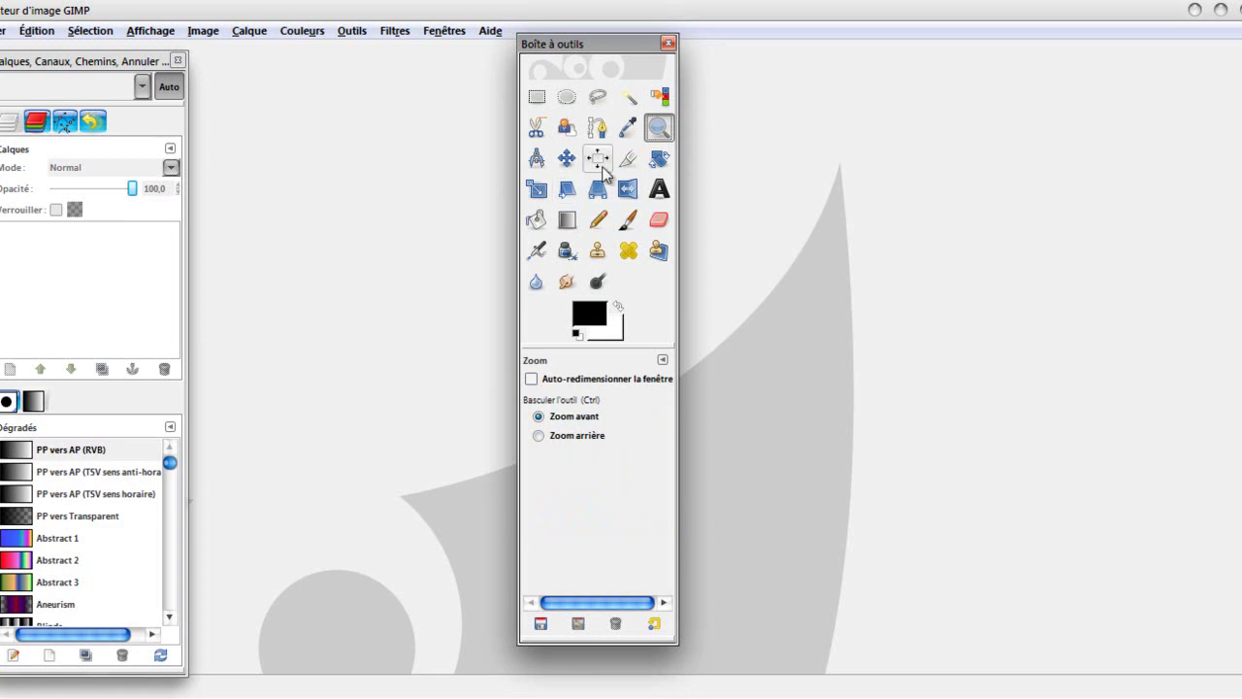
Show the options of the Measure, Move, Alignment and Crop tools, dismissing the Skype access alert.
click(536, 157)
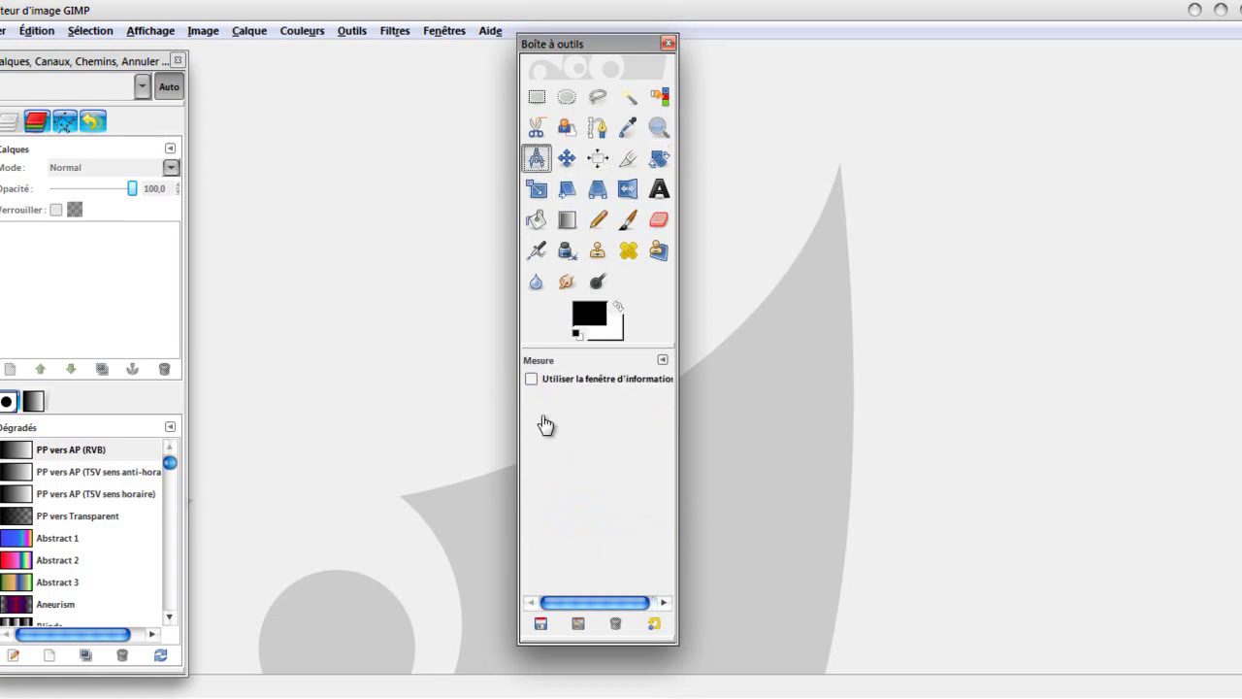
click(567, 157)
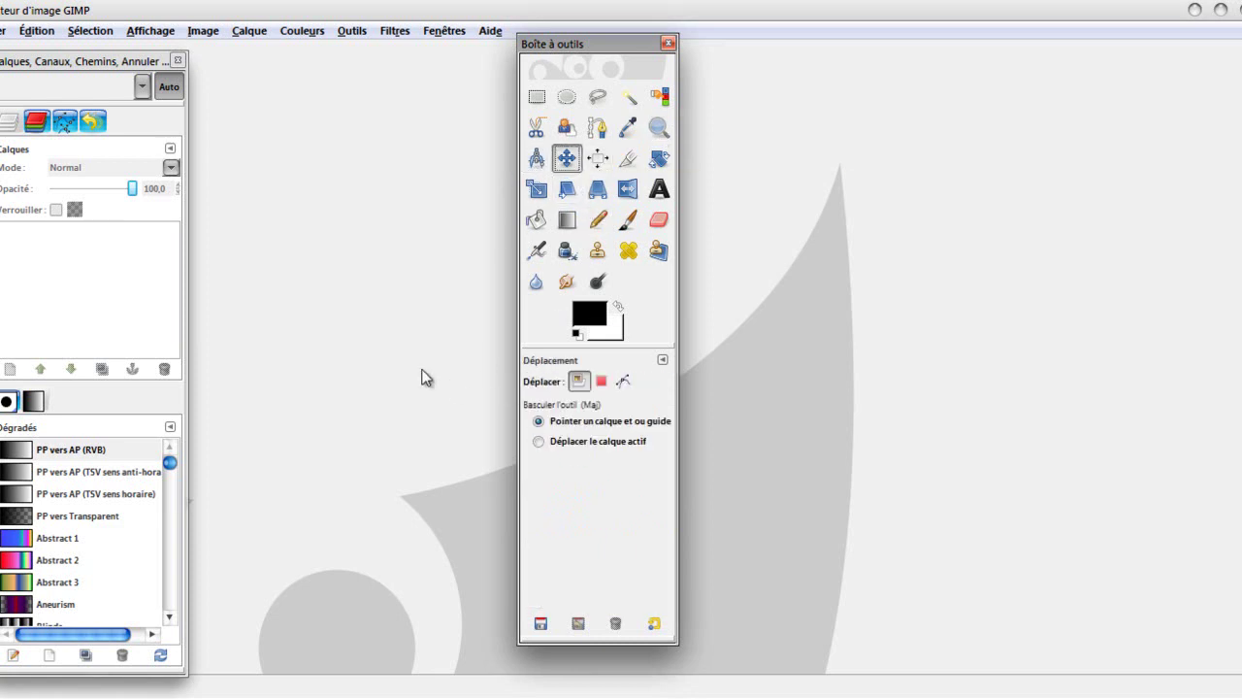
click(597, 158)
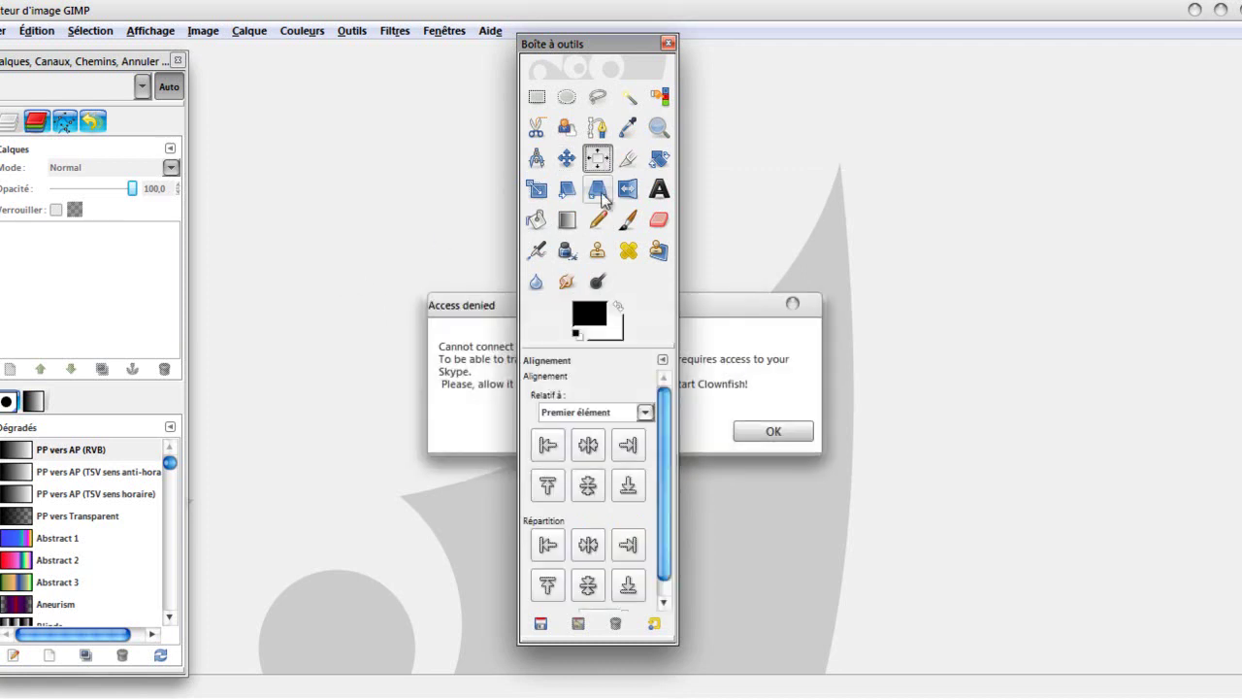
click(773, 429)
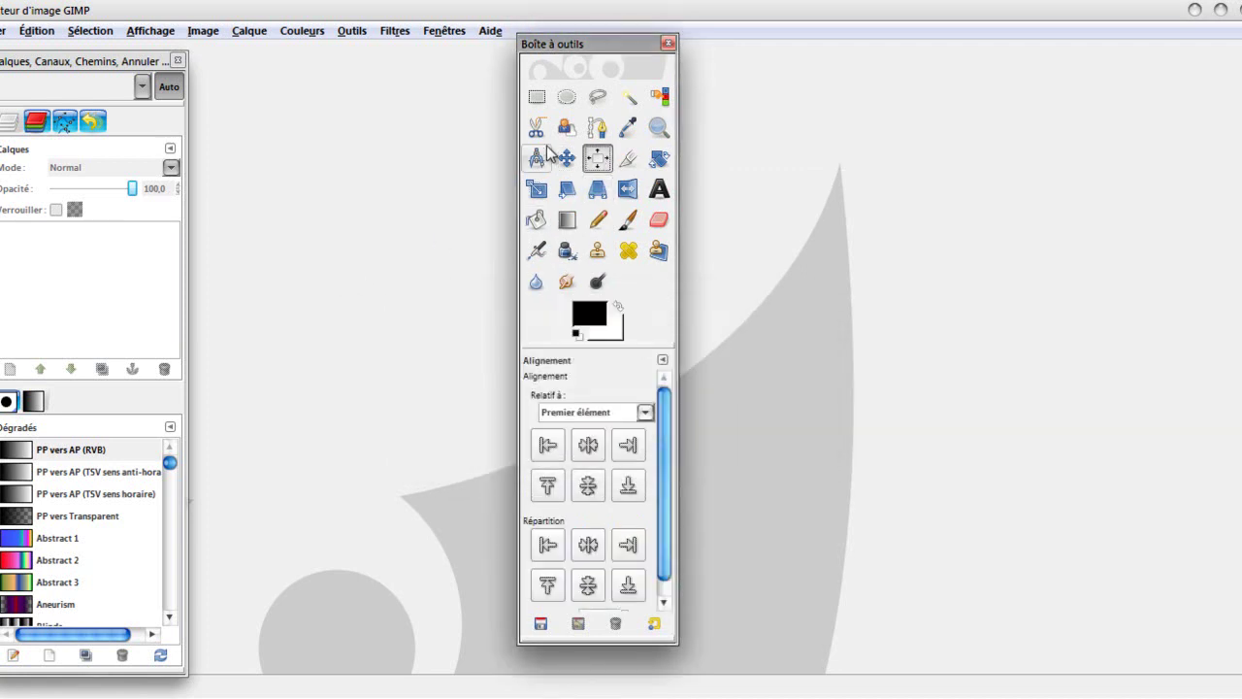
click(627, 159)
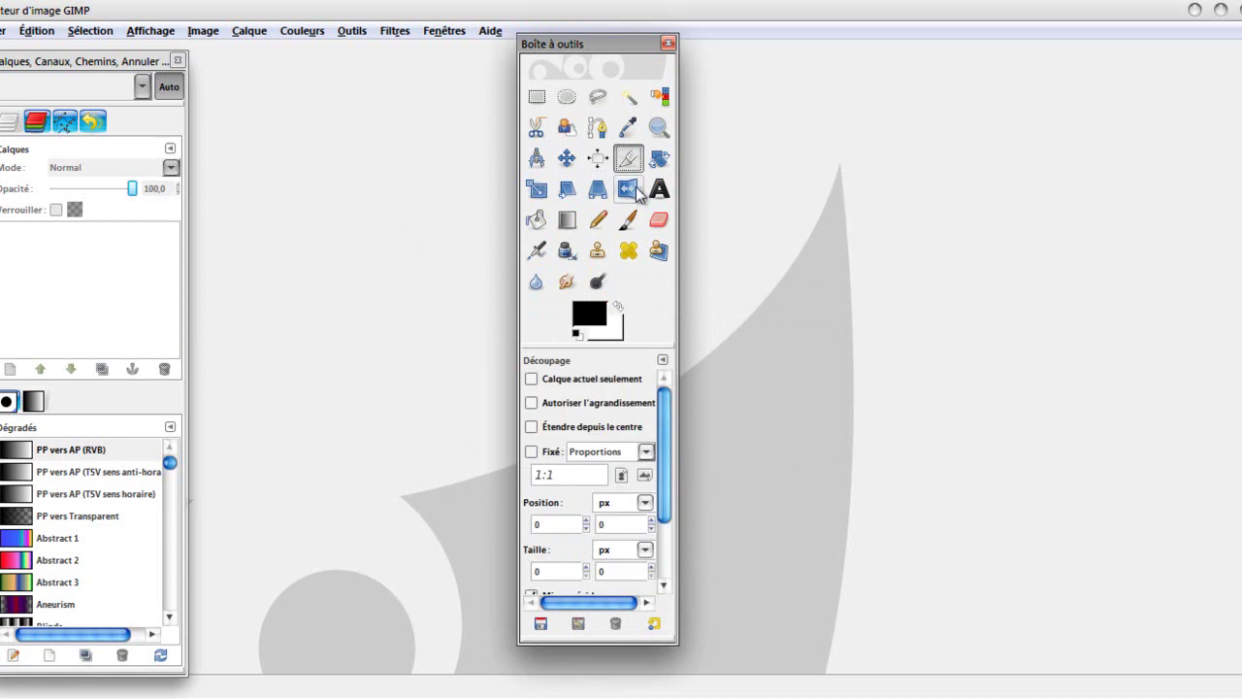
Show the options of the Rotation, Scale, Shear, Perspective and Flip transform tools.
click(659, 158)
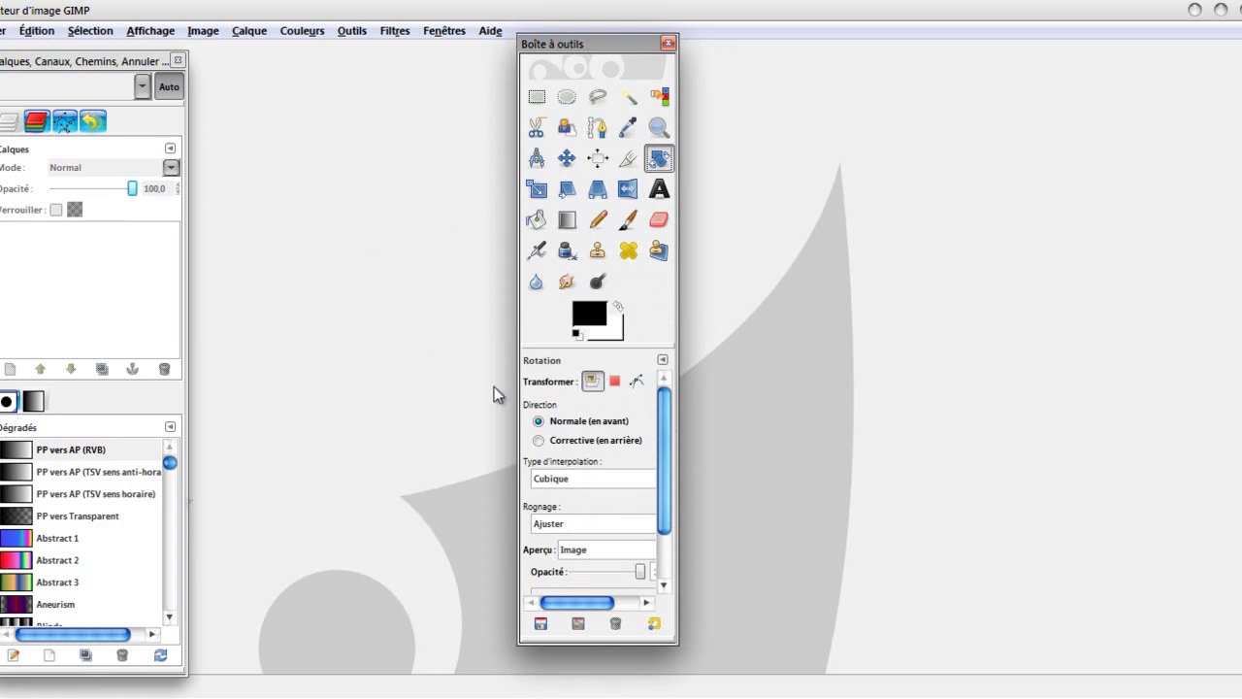
click(466, 452)
click(536, 188)
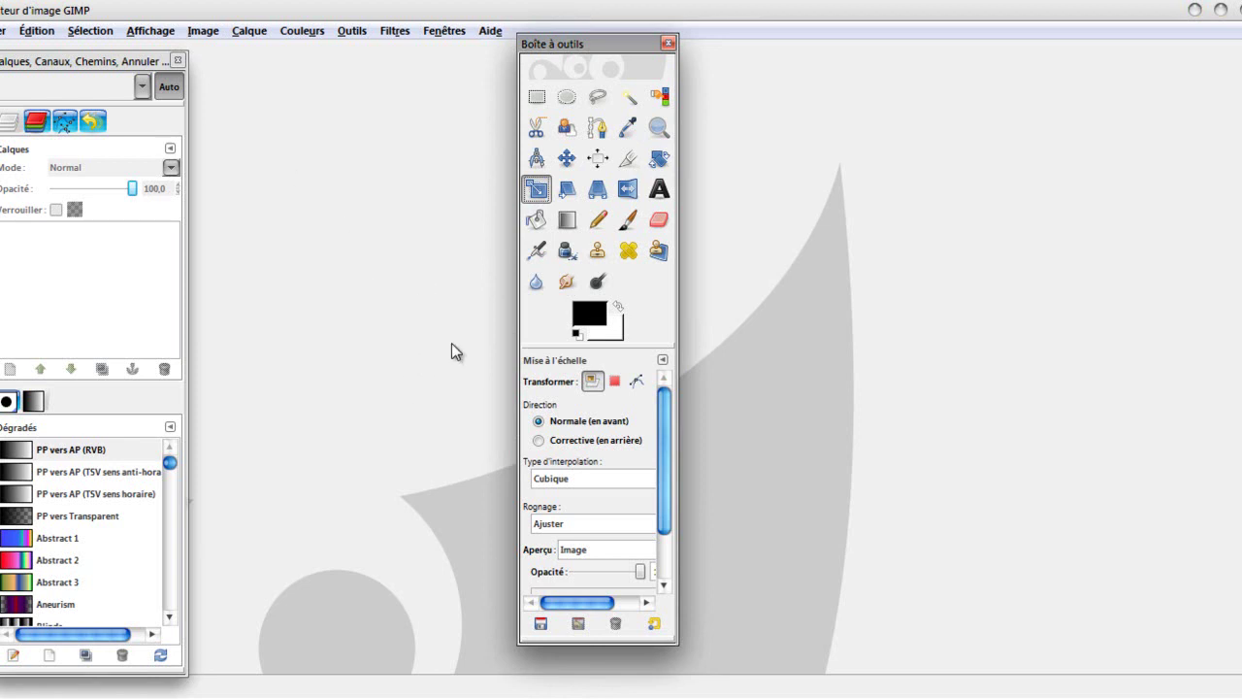
click(567, 190)
click(540, 194)
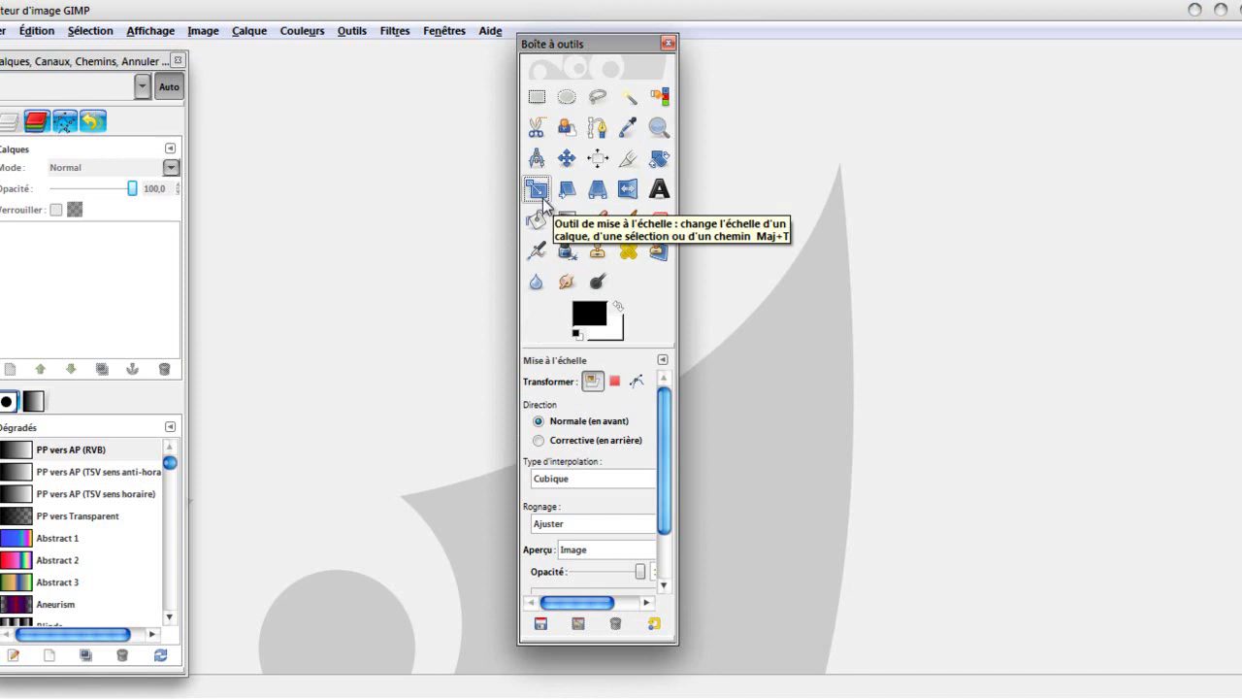
click(567, 189)
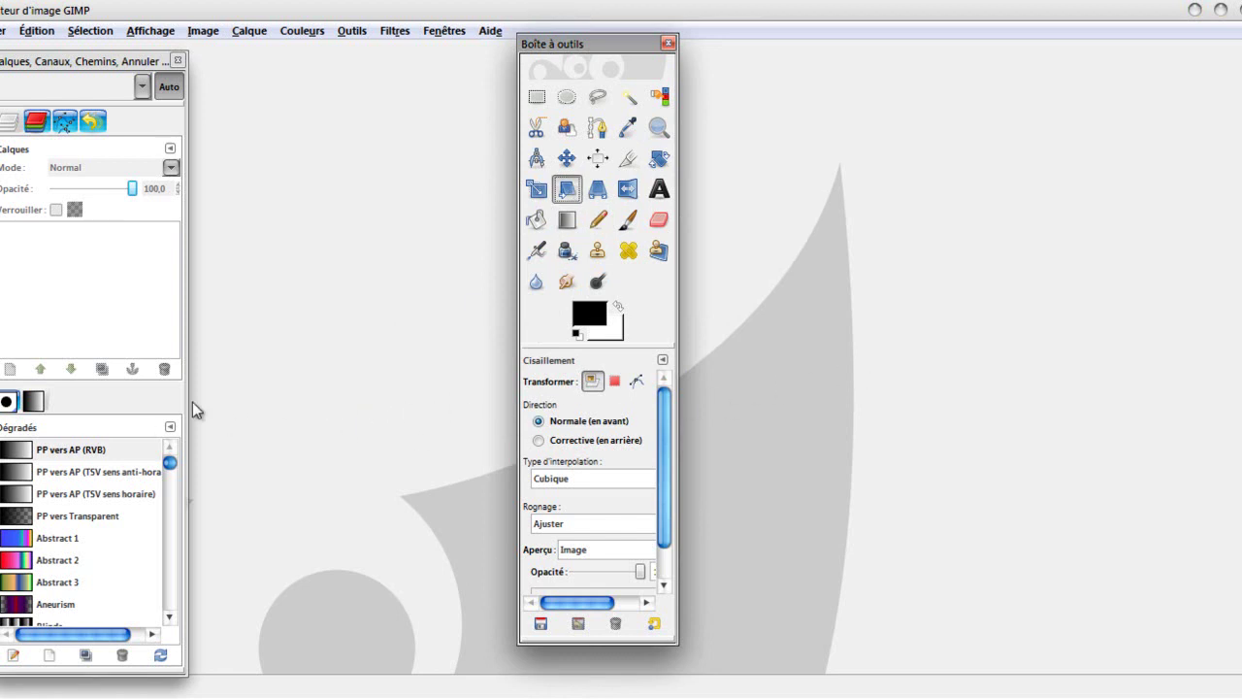
click(597, 189)
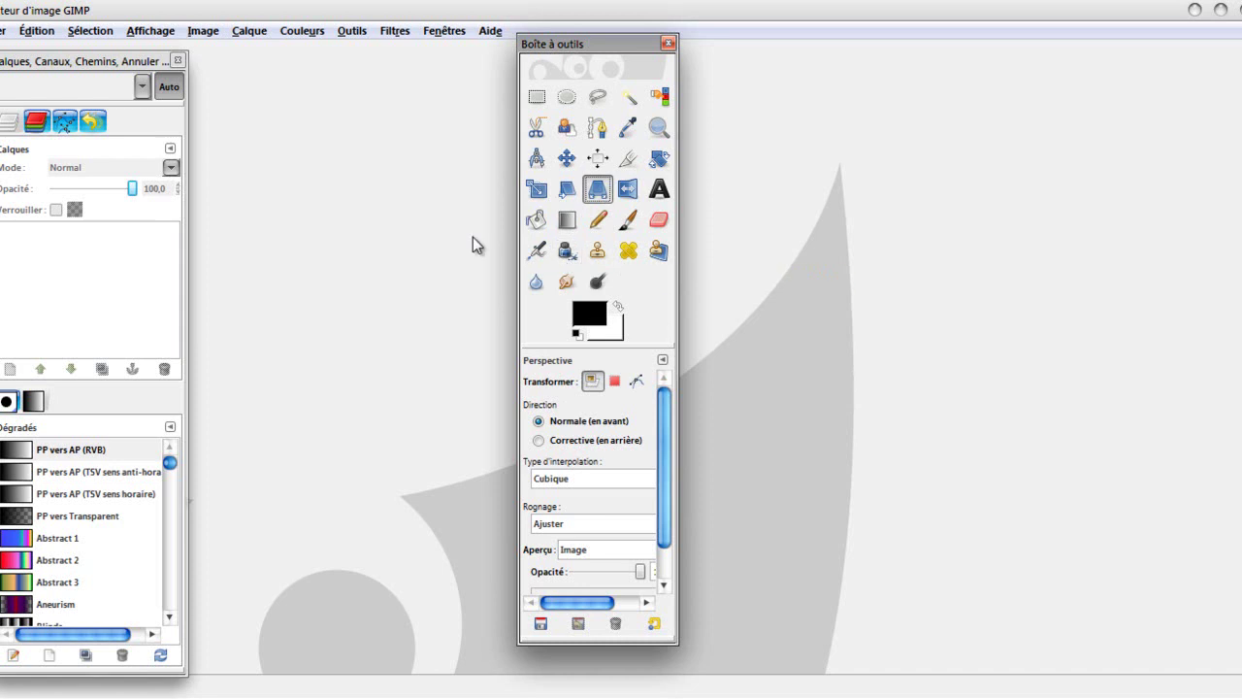
click(629, 191)
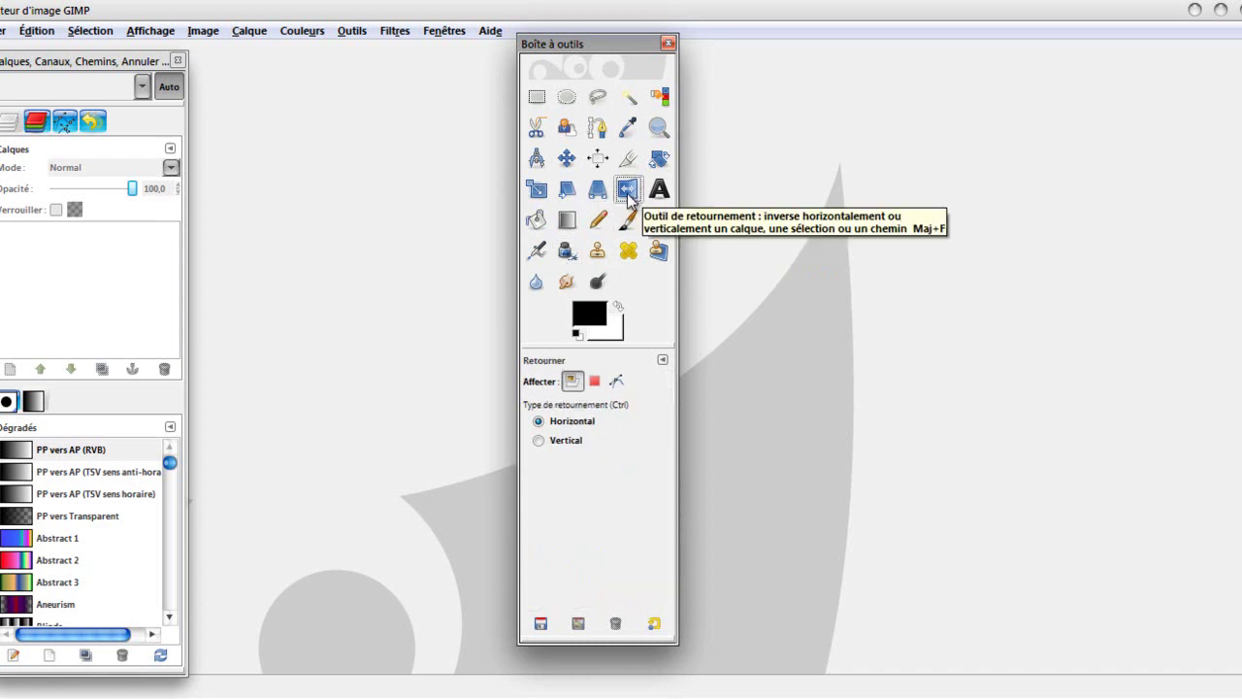
Show the options of the Text, Fill and Gradient tools, moving the toolbox away from the middle of the workspace.
click(659, 189)
drag(612, 42, 971, 41)
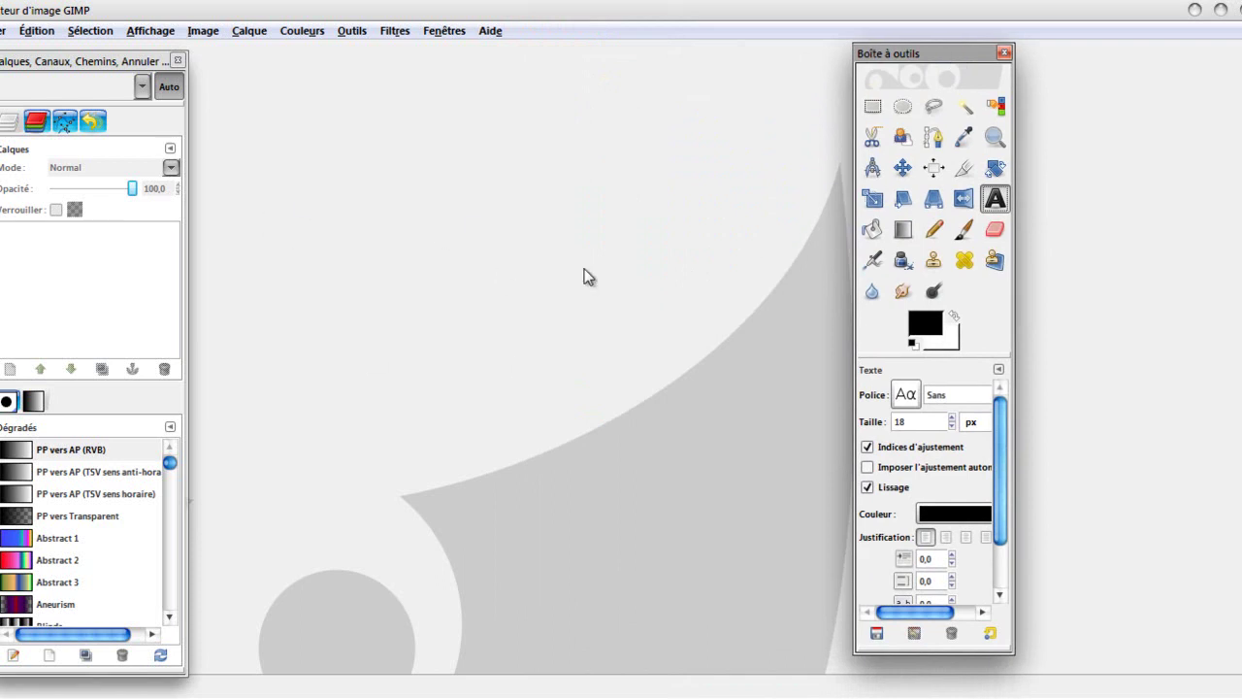
click(871, 230)
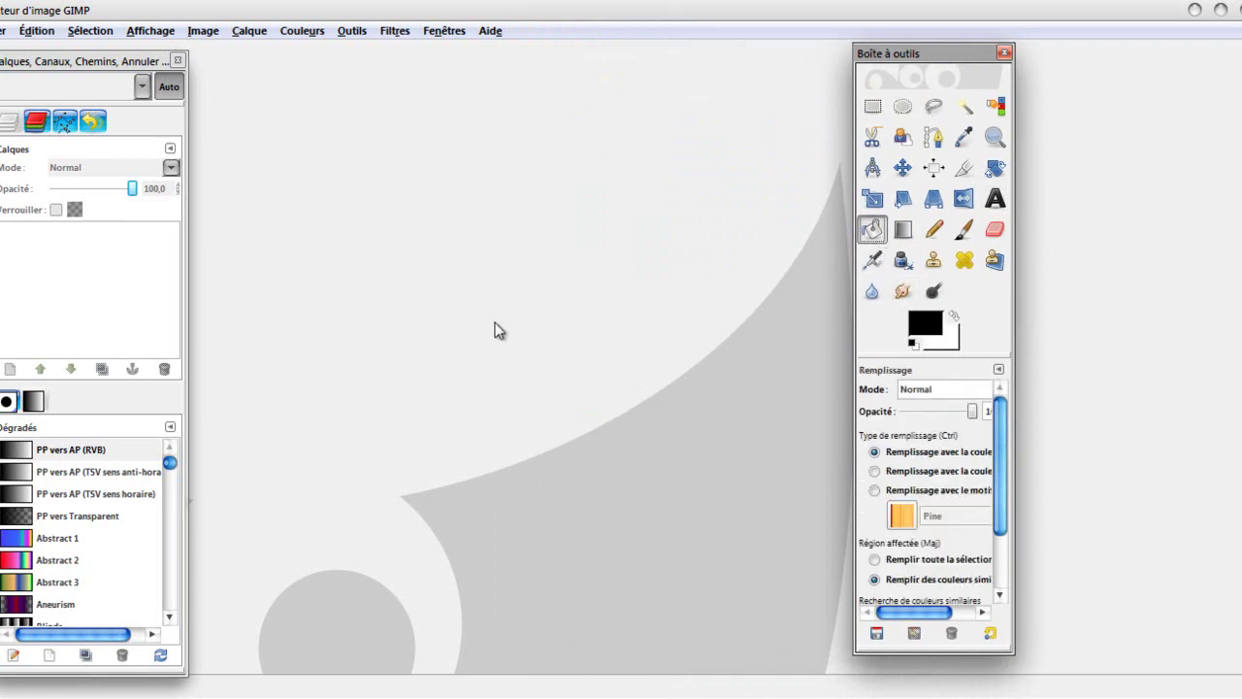
click(905, 229)
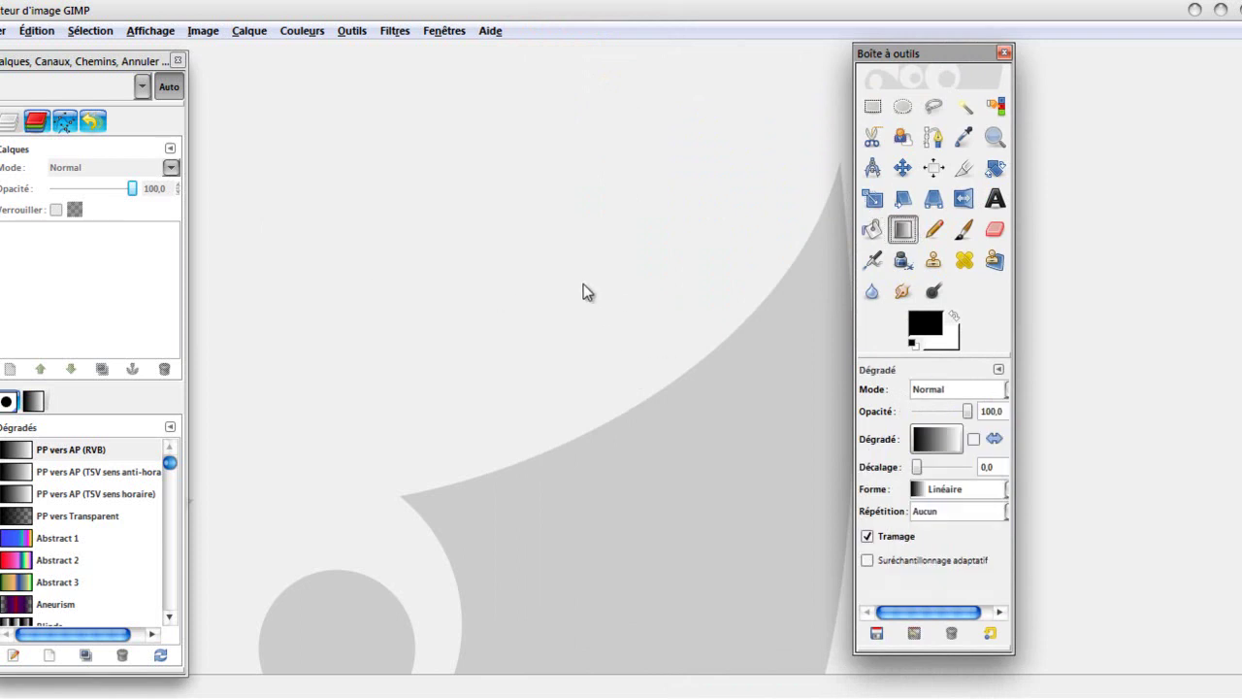
Go through the Pencil, Paintbrush, Eraser, Airbrush and Calligraphy tools and their options.
click(933, 229)
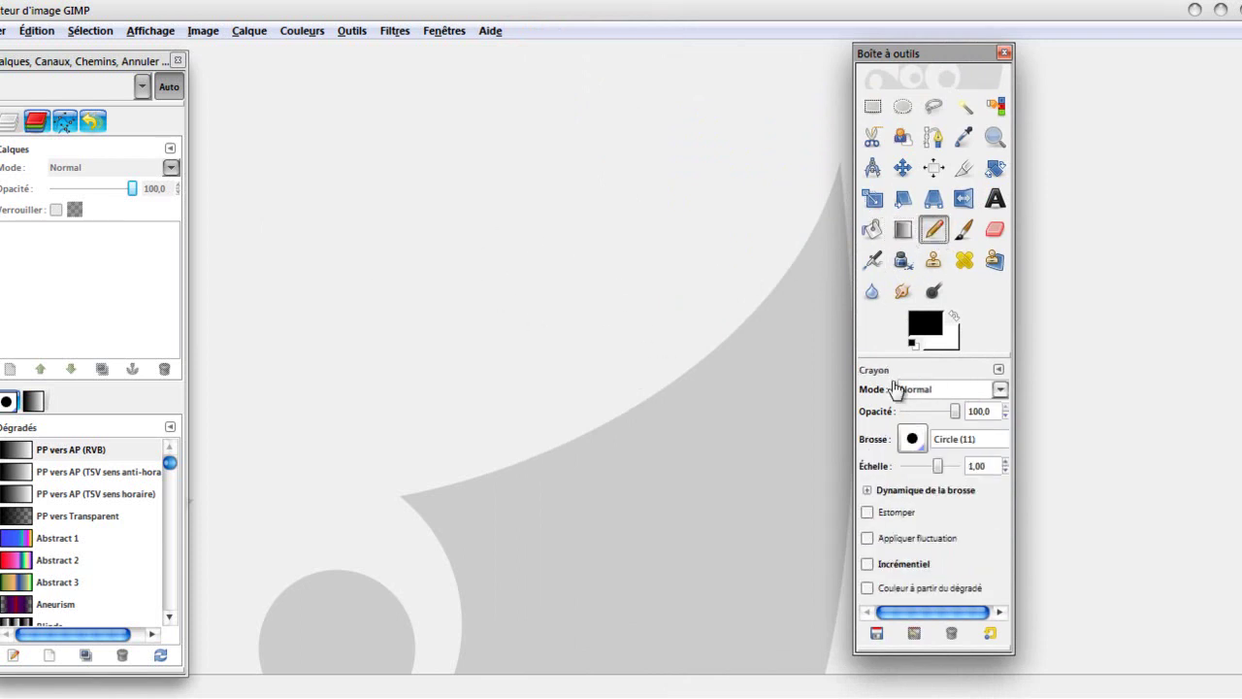
click(963, 229)
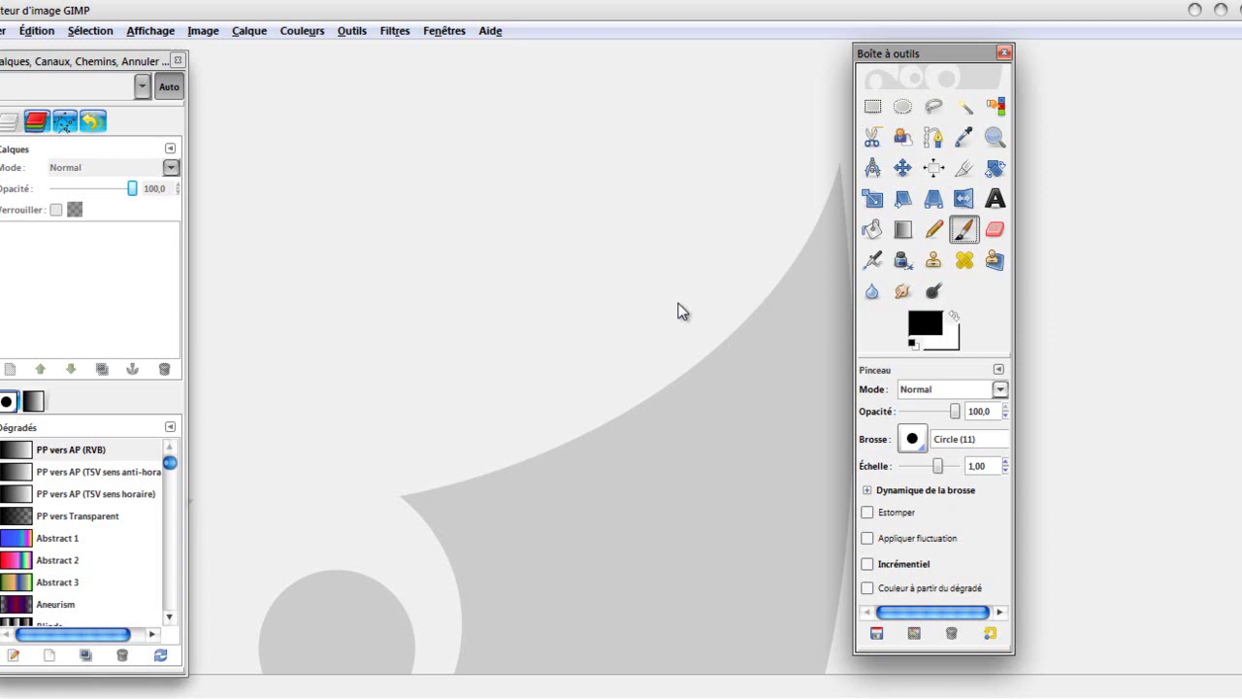
click(995, 229)
click(873, 262)
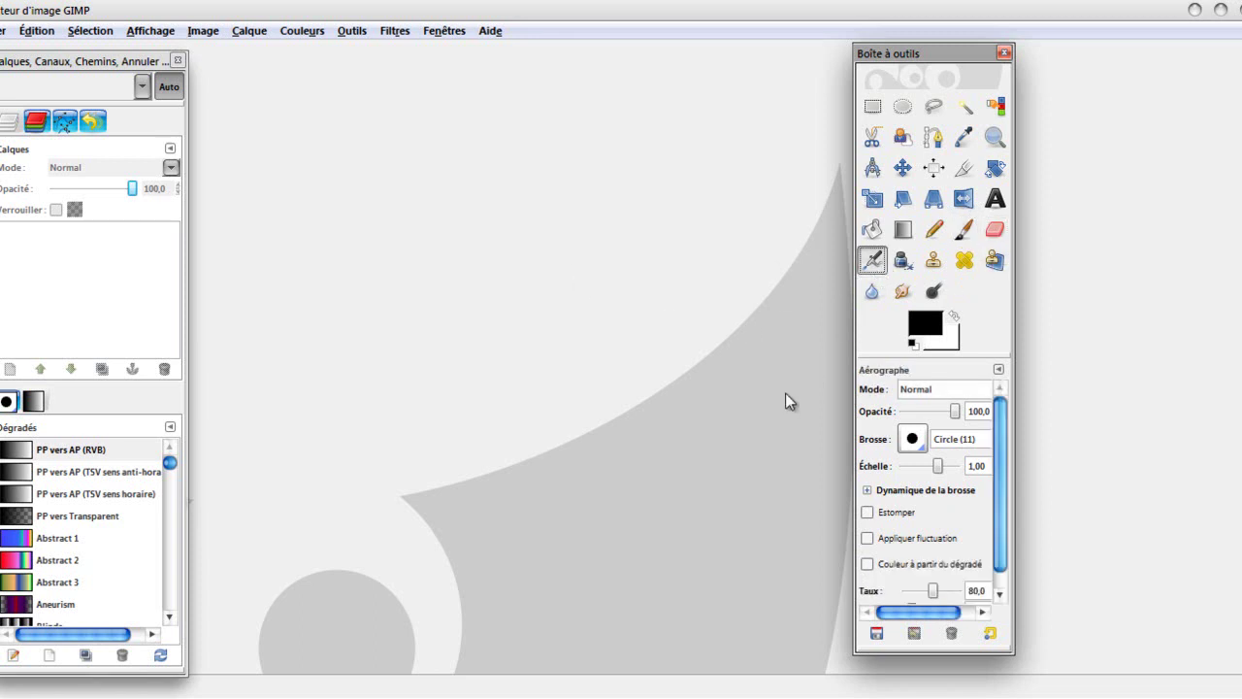
click(902, 261)
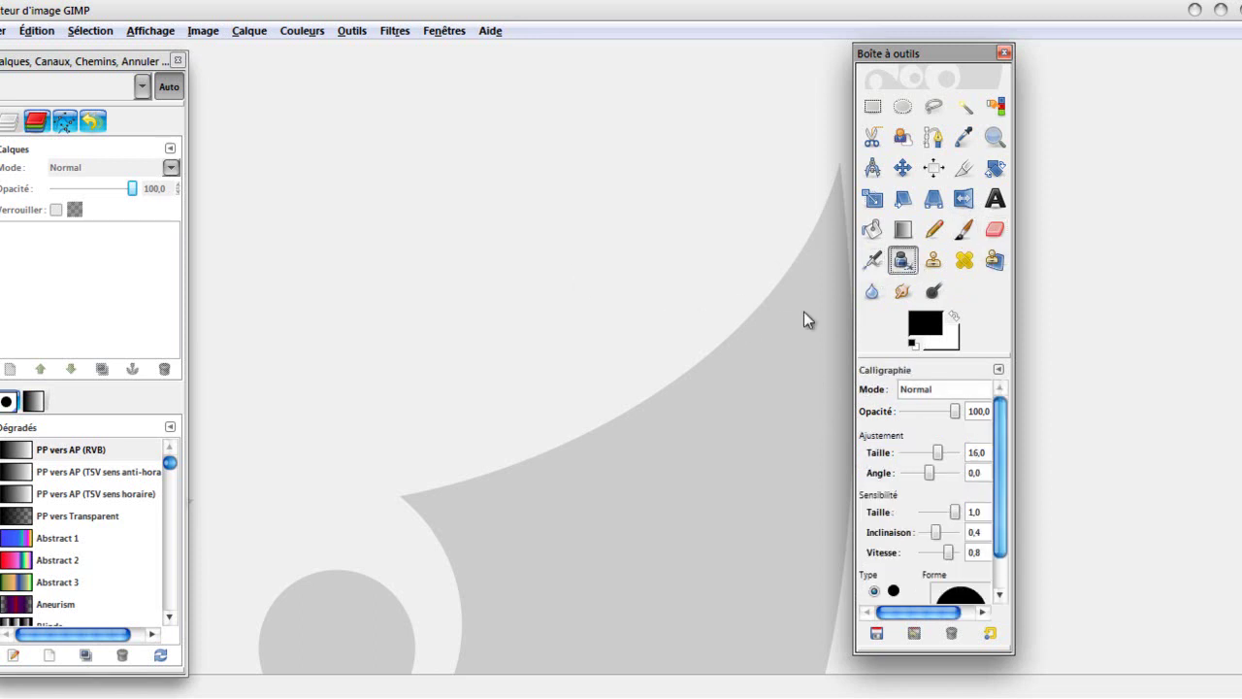
Show the options of the Clone, Heal, Perspective Clone, Blur/Sharpen, Smudge and Dodge/Burn tools.
click(936, 264)
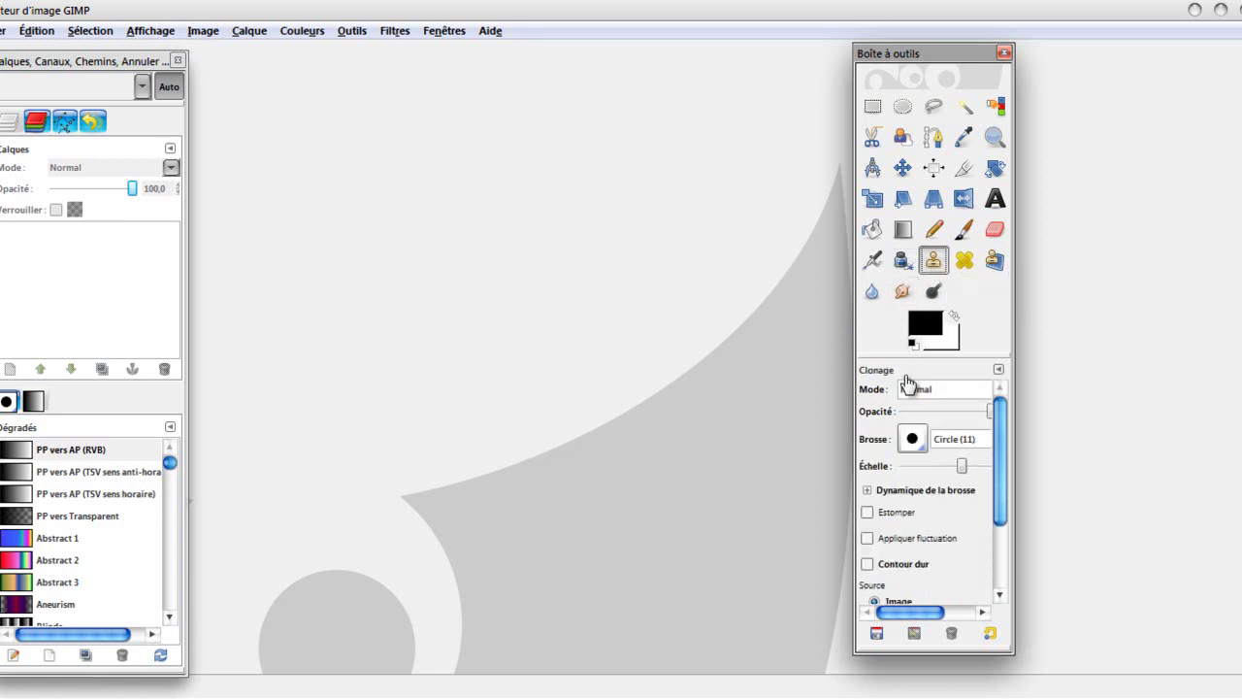
click(965, 264)
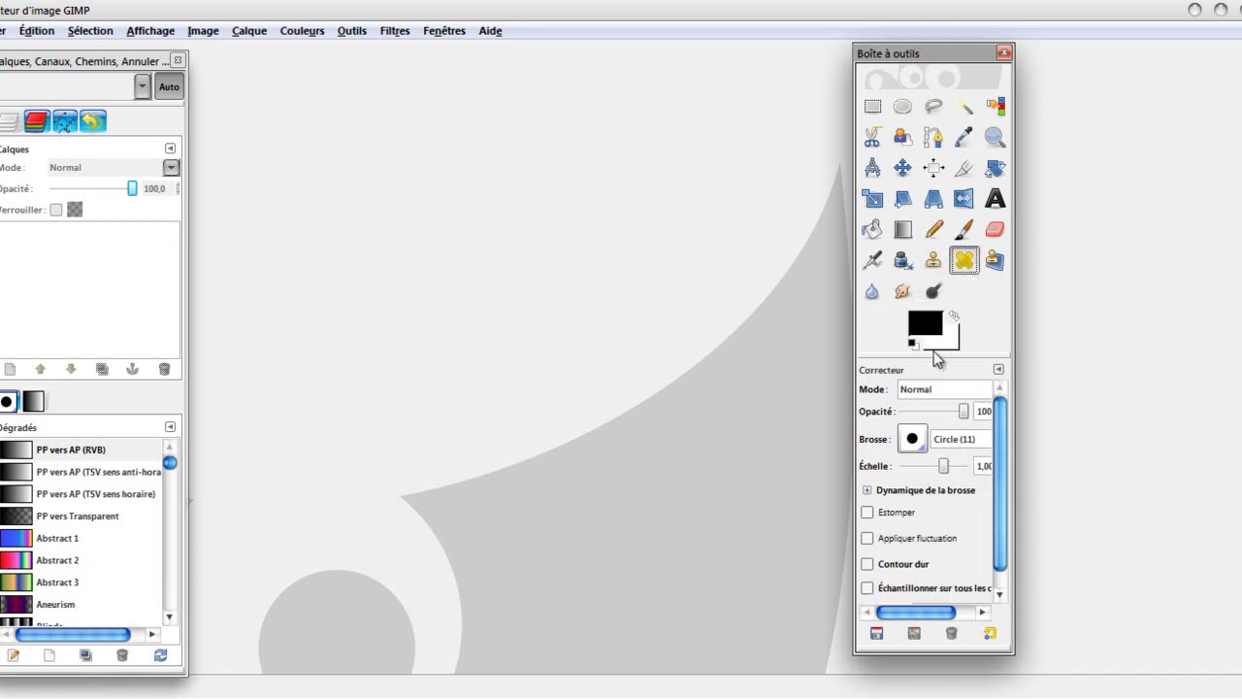
click(995, 260)
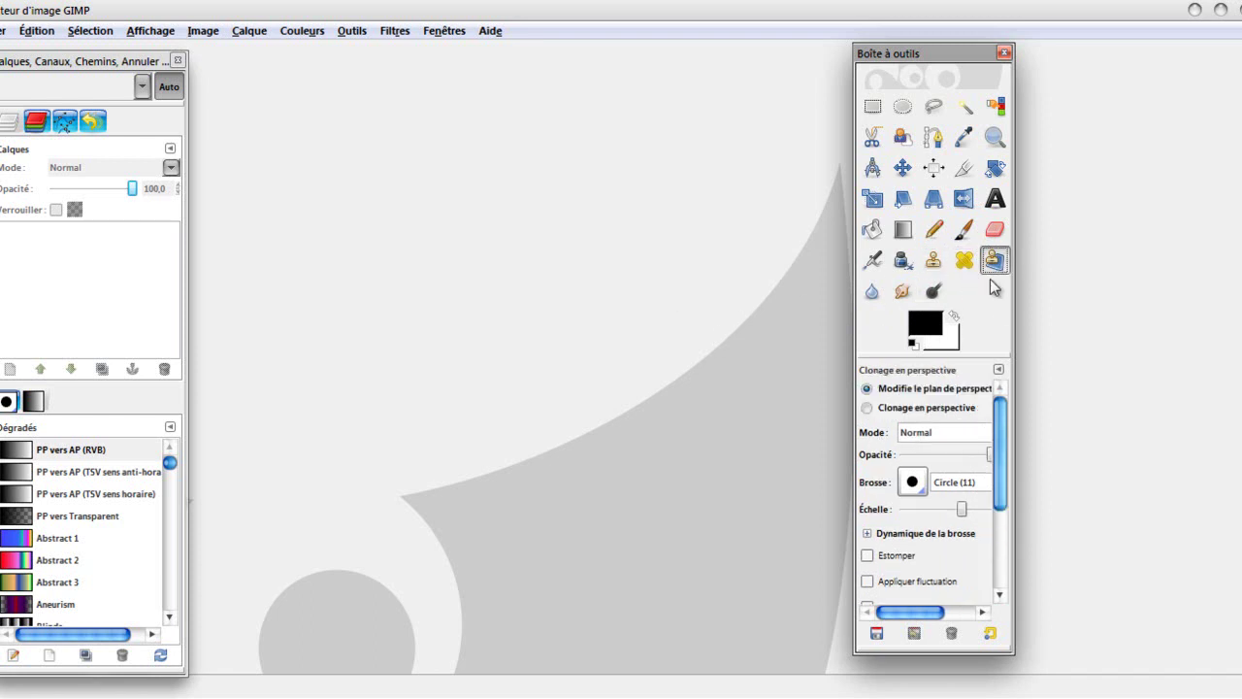
click(872, 291)
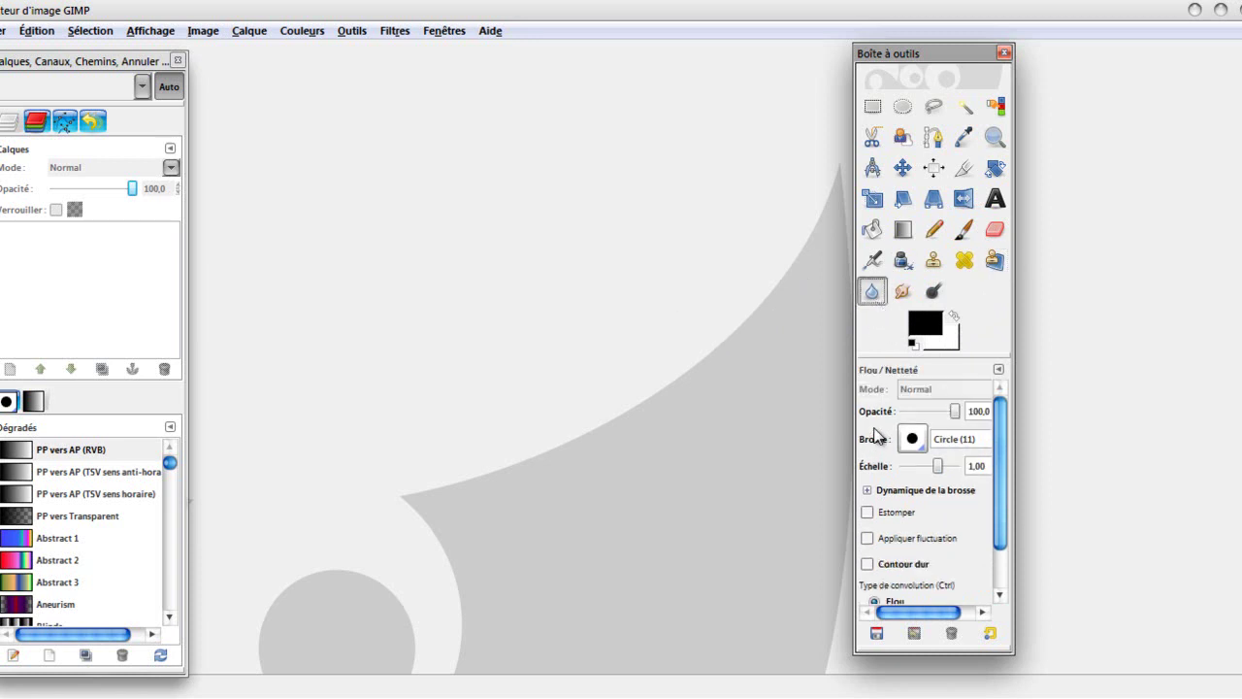
click(902, 291)
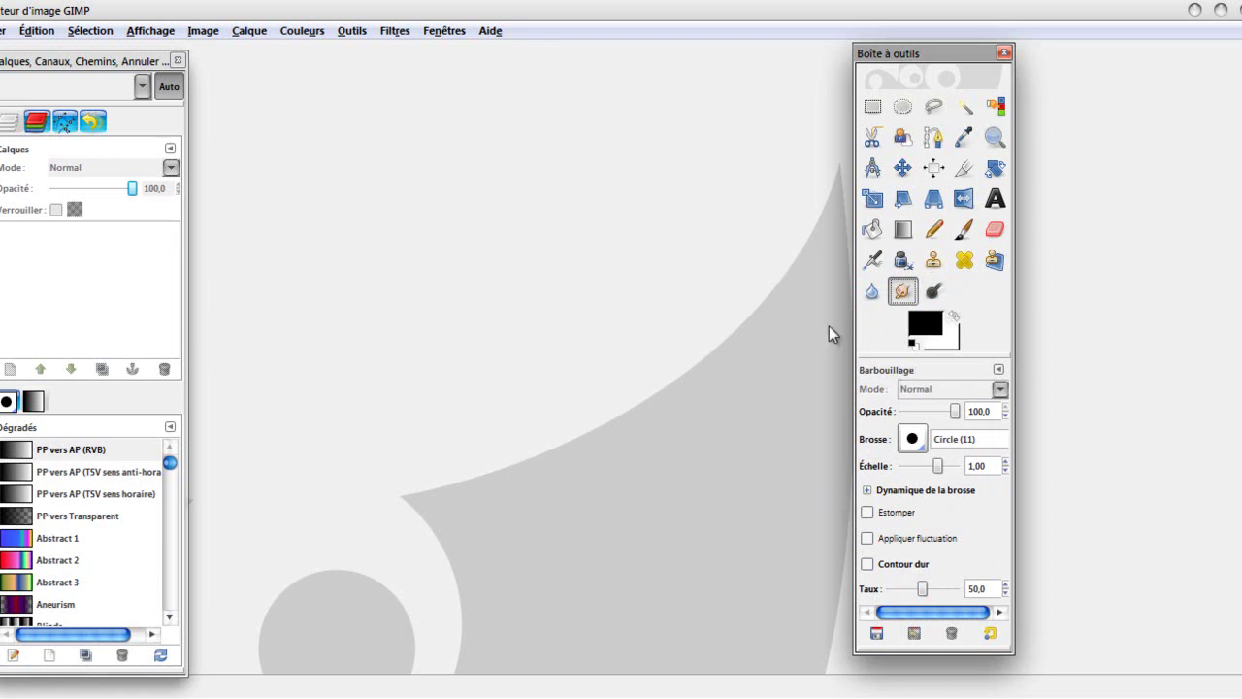
click(937, 293)
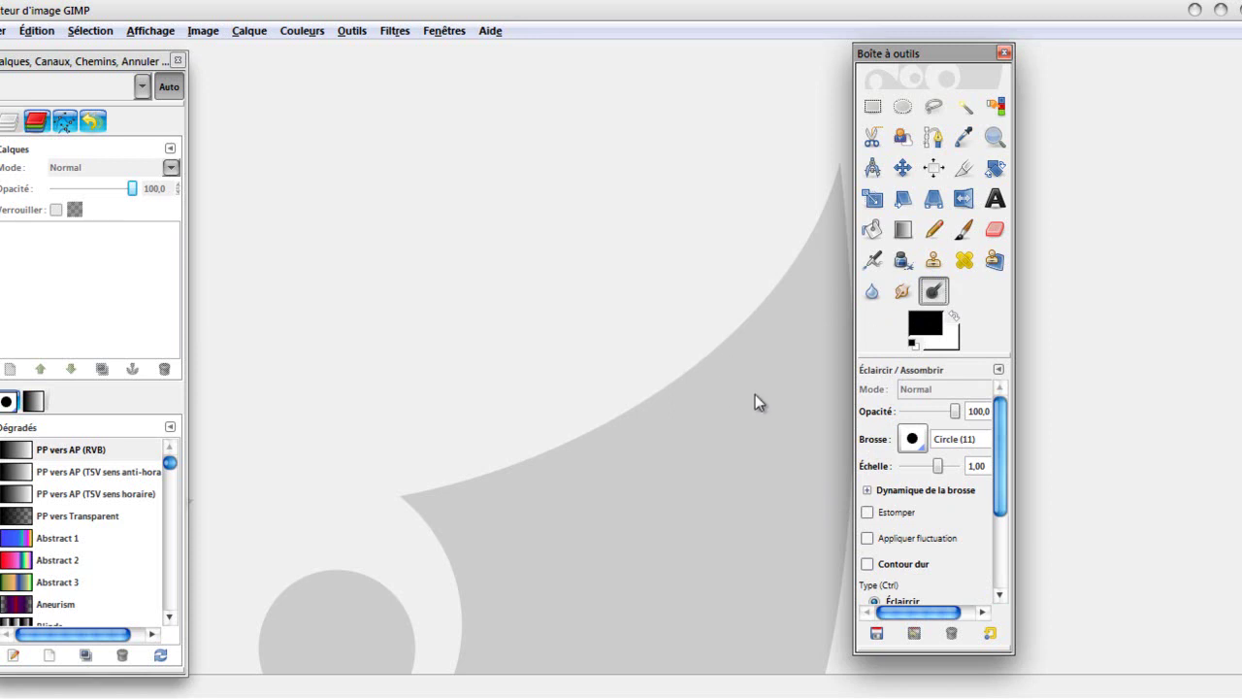
scroll(932, 466, down, 3)
Move the toolbox and the layers dock outward to clear the middle of the workspace.
drag(923, 66, 1102, 68)
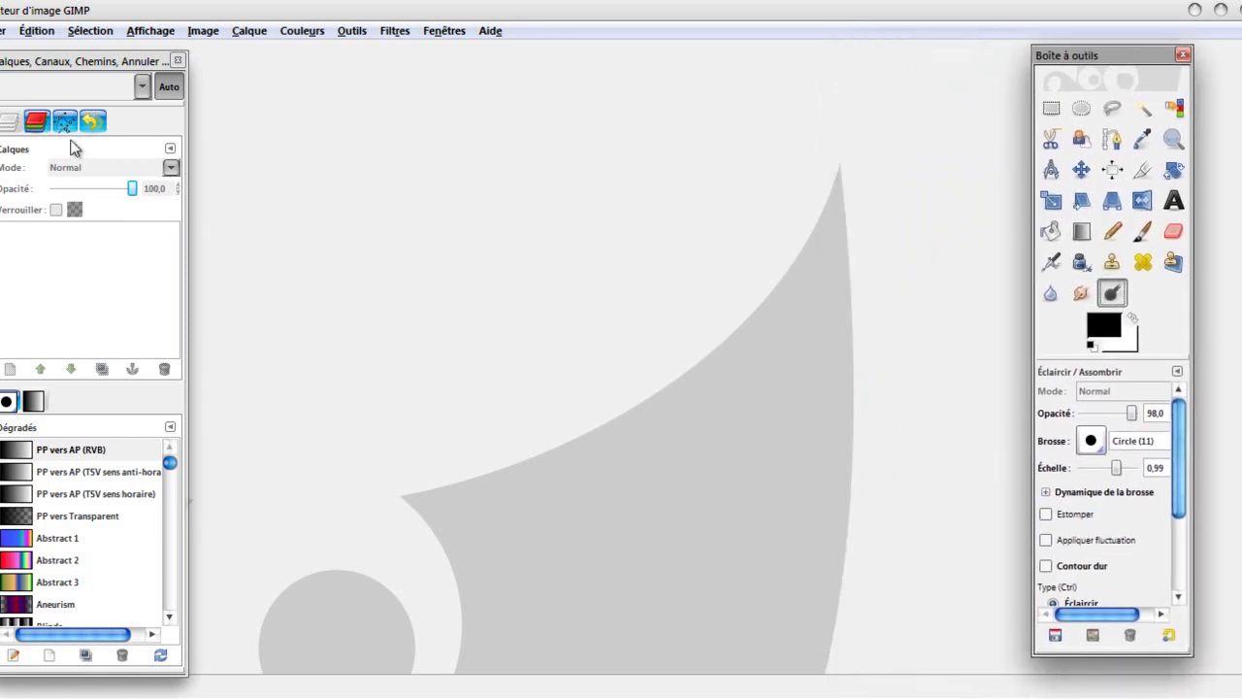
drag(82, 61, 74, 59)
Start opening an existing image and go to the Pictures folder.
click(4, 30)
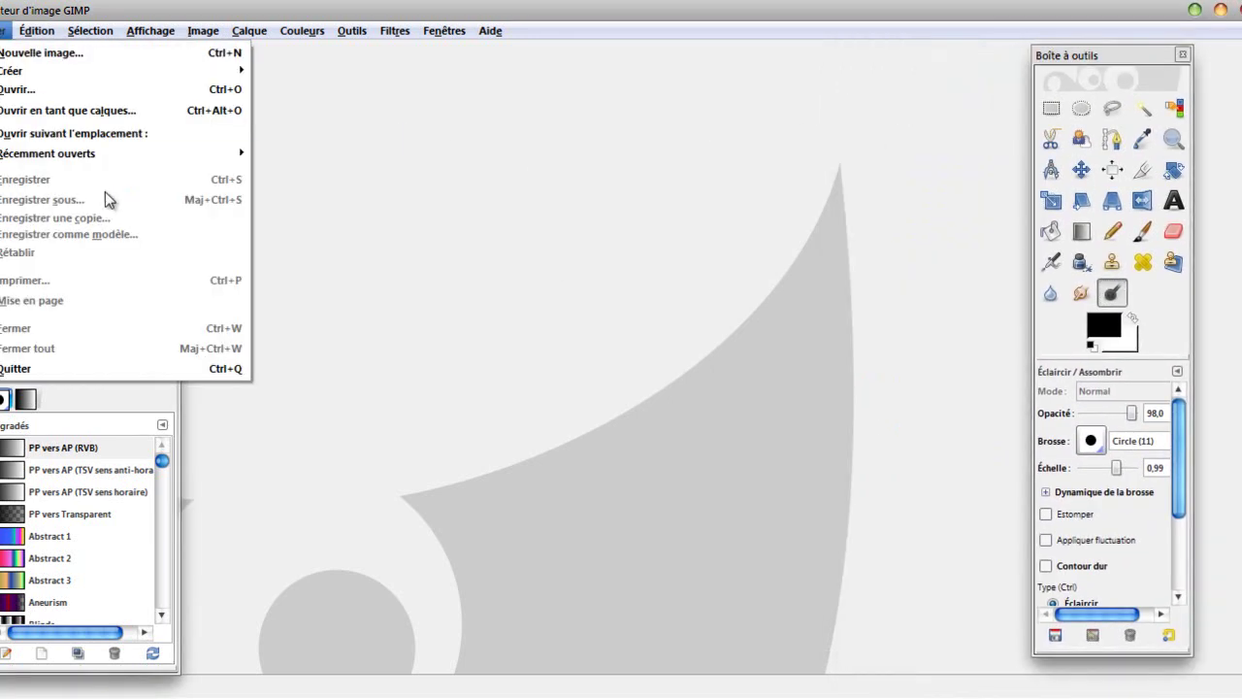
click(50, 73)
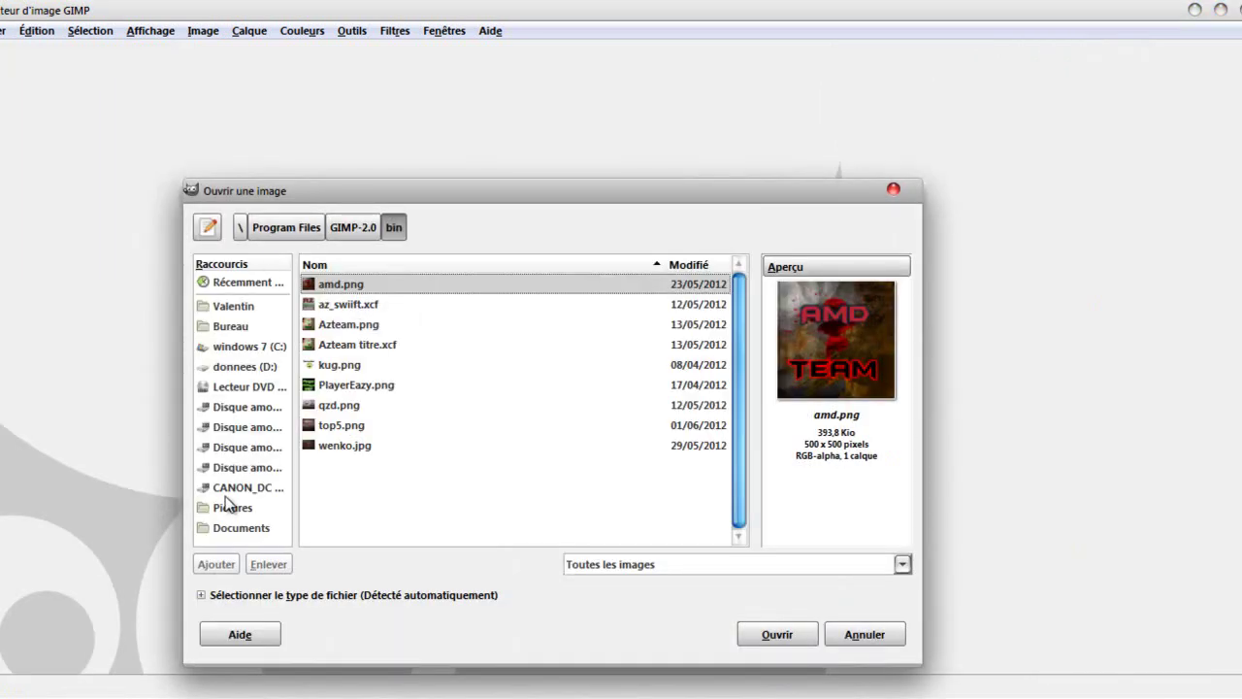
click(226, 506)
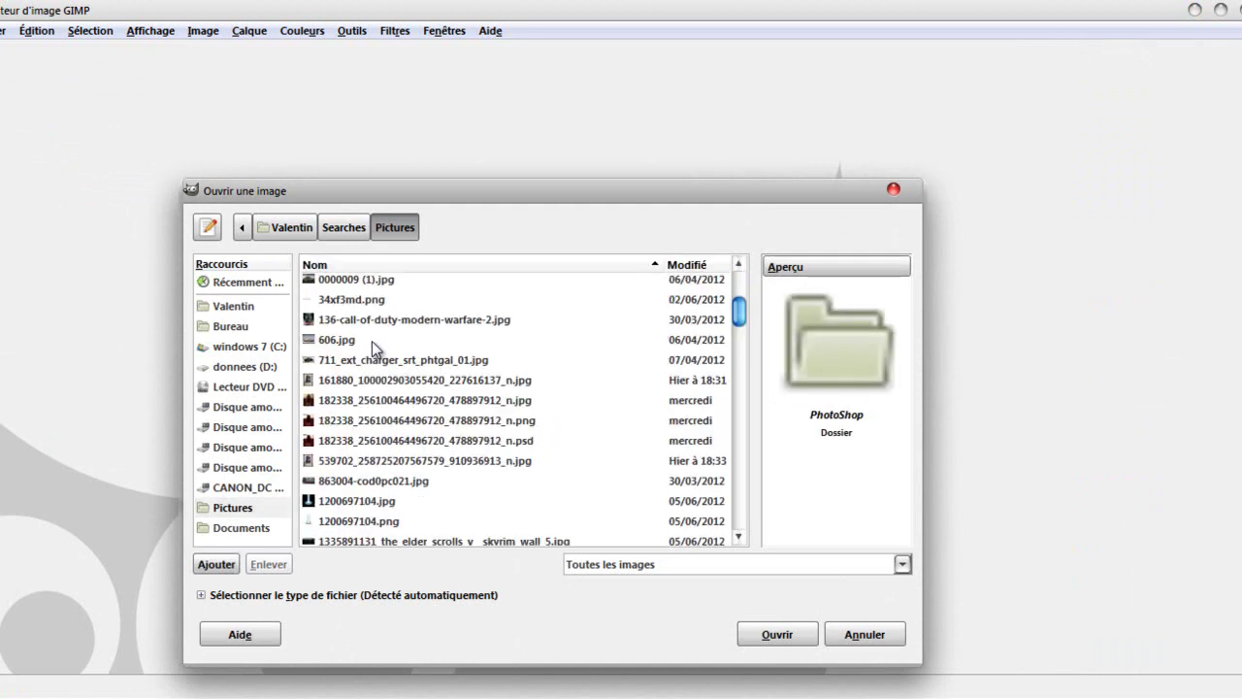
Look through the Pictures folder, previewing various image files to find one suitable for demonstrating colour adjustments.
scroll(371, 340, down, 5)
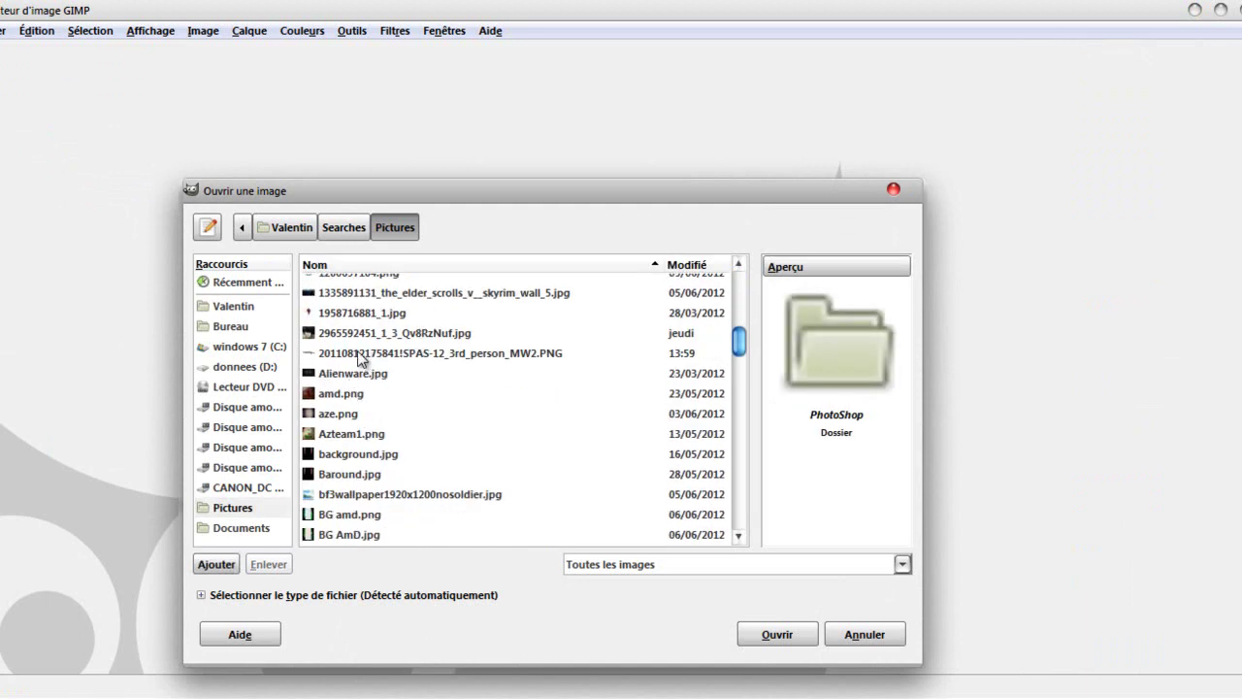
click(378, 334)
click(377, 355)
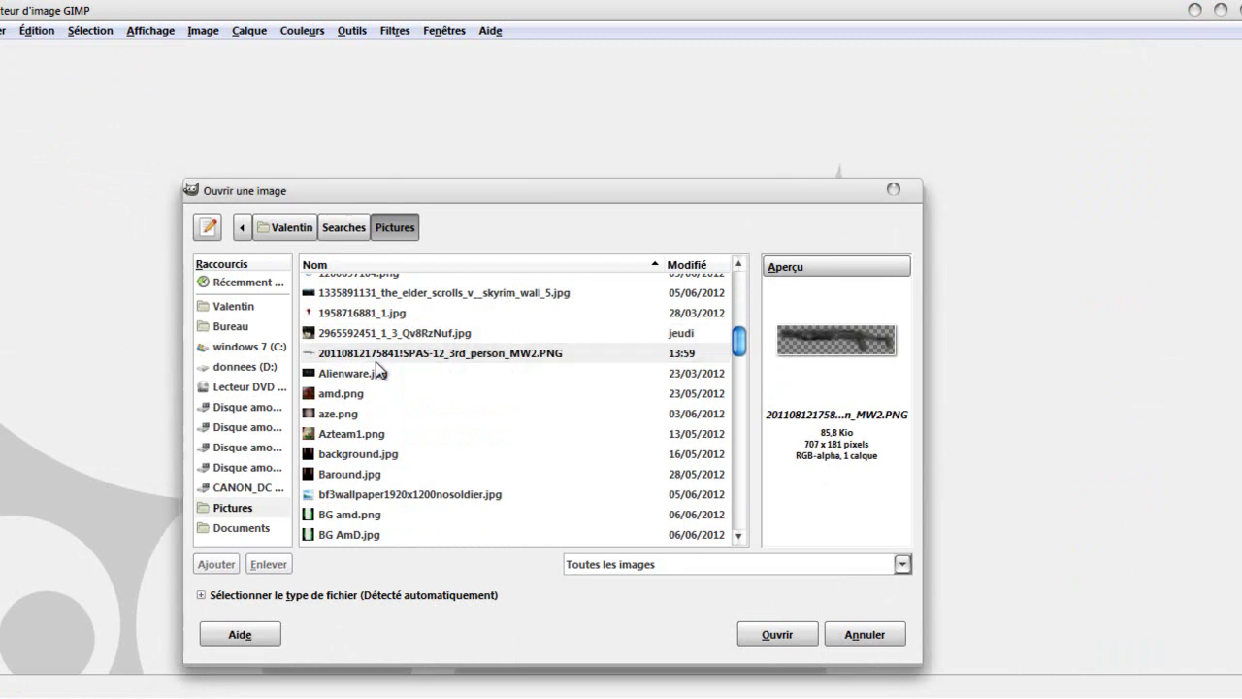
click(774, 430)
scroll(446, 451, down, 2)
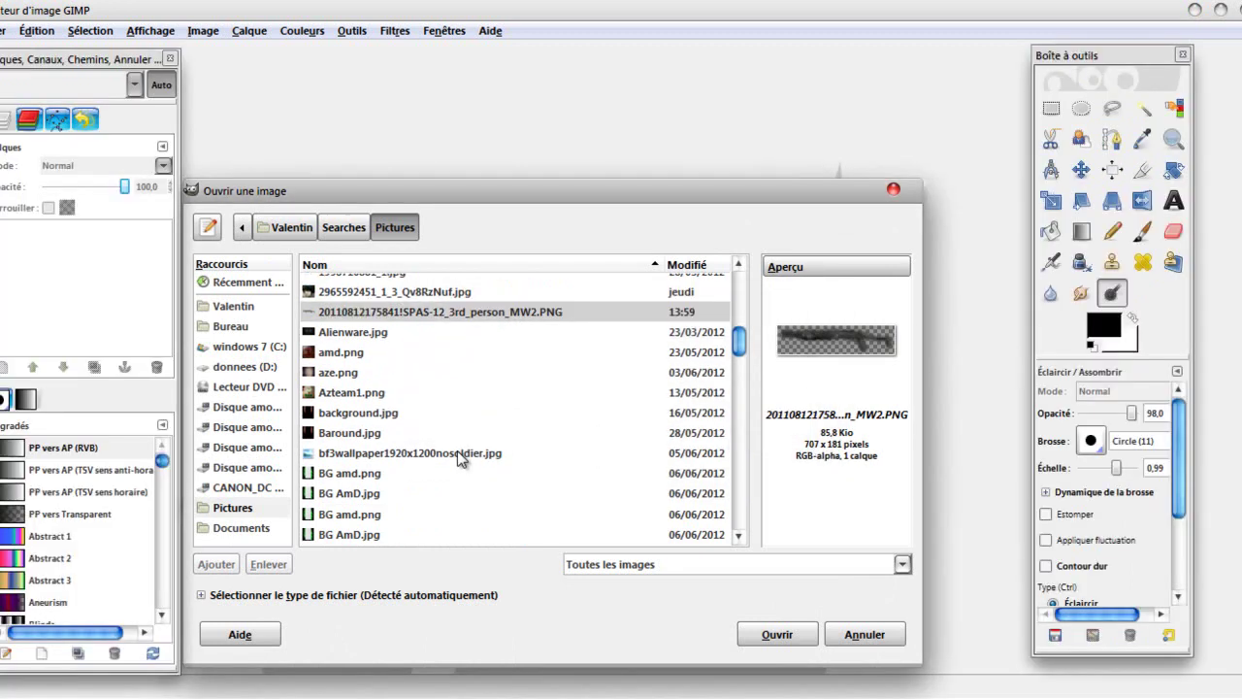
click(427, 393)
click(431, 411)
scroll(437, 417, down, 3)
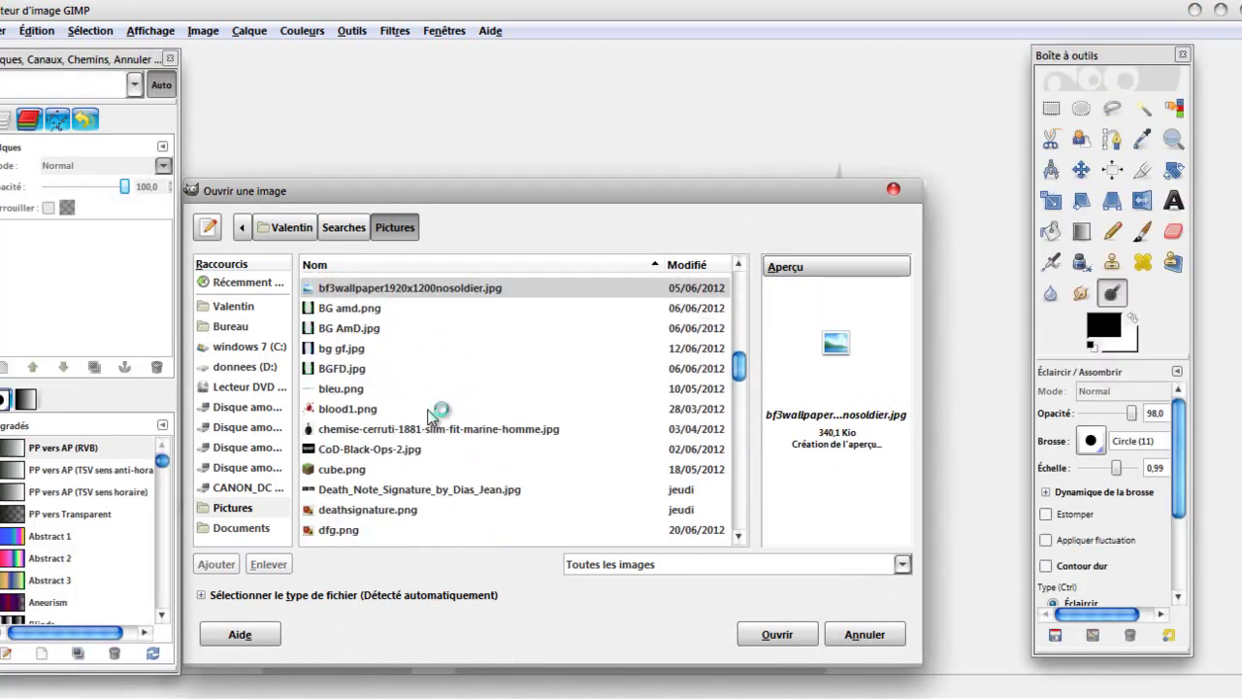
click(441, 432)
click(326, 470)
click(355, 491)
click(357, 509)
scroll(357, 475, down, 3)
click(355, 469)
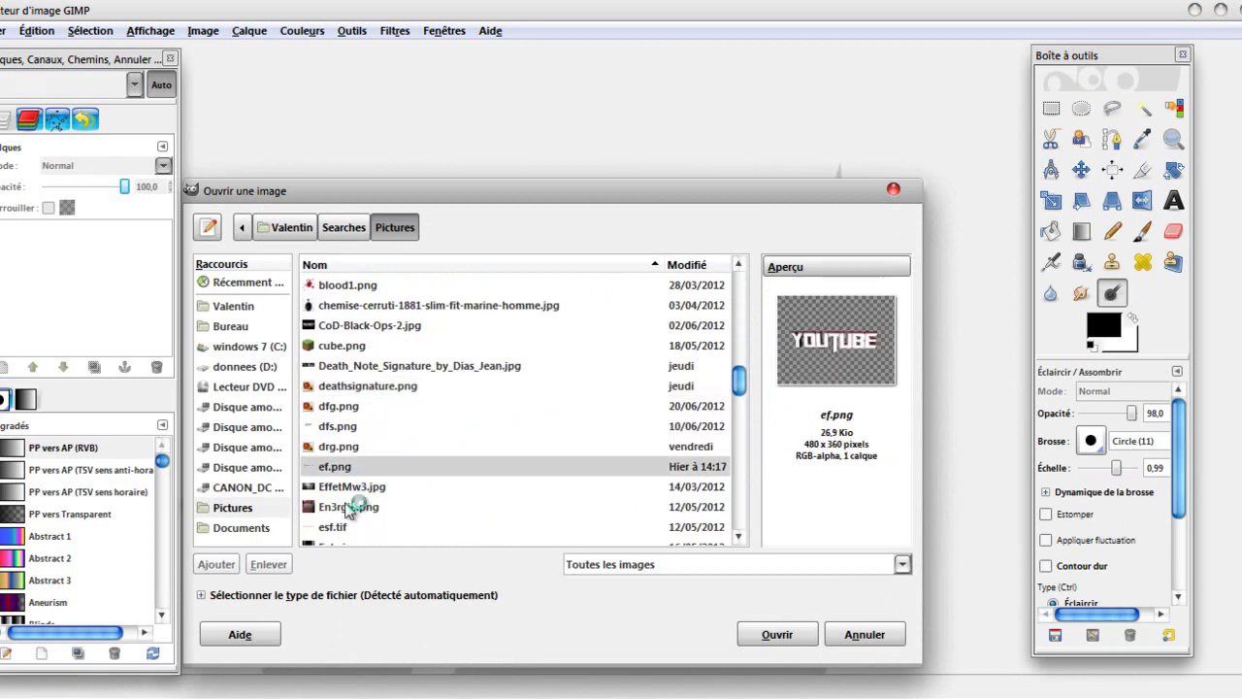
click(347, 507)
scroll(347, 507, down, 2)
click(349, 507)
scroll(351, 506, down, 4)
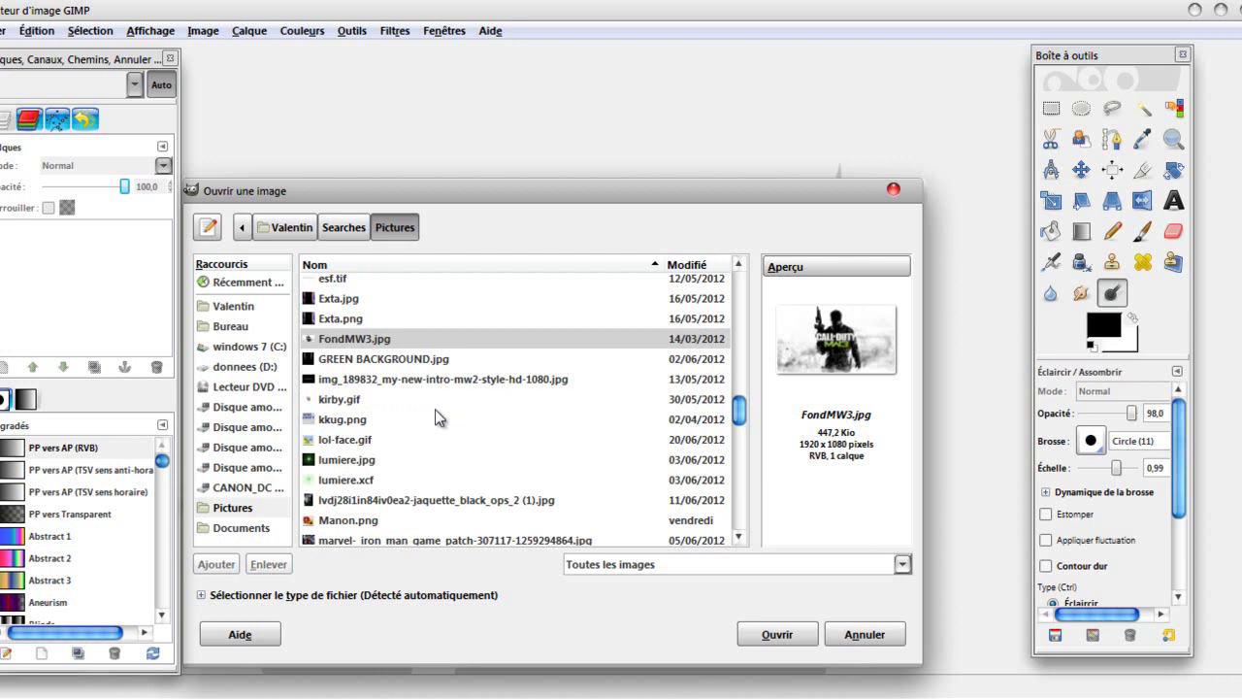
click(330, 420)
click(338, 440)
scroll(358, 456, down, 2)
click(354, 456)
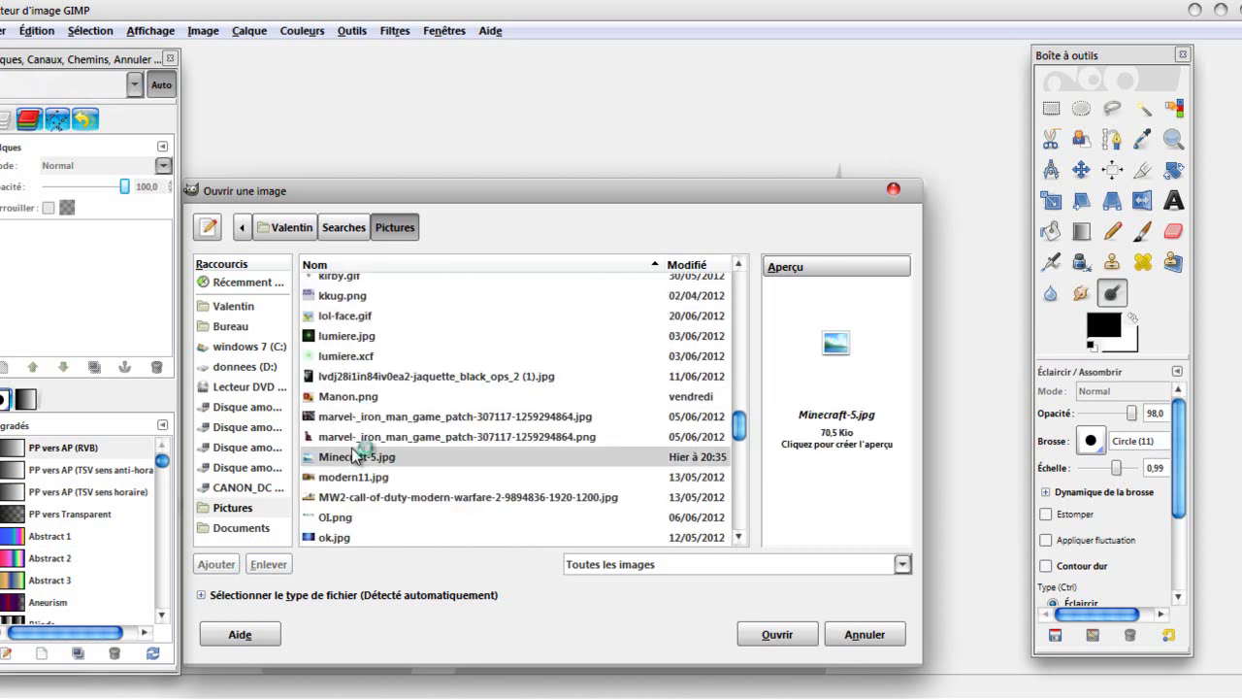
Compare the neighbouring Iron Man pictures and open marvel-_iron_man_game_patch-307117-1259294864.jpg.
click(361, 438)
click(361, 416)
click(361, 397)
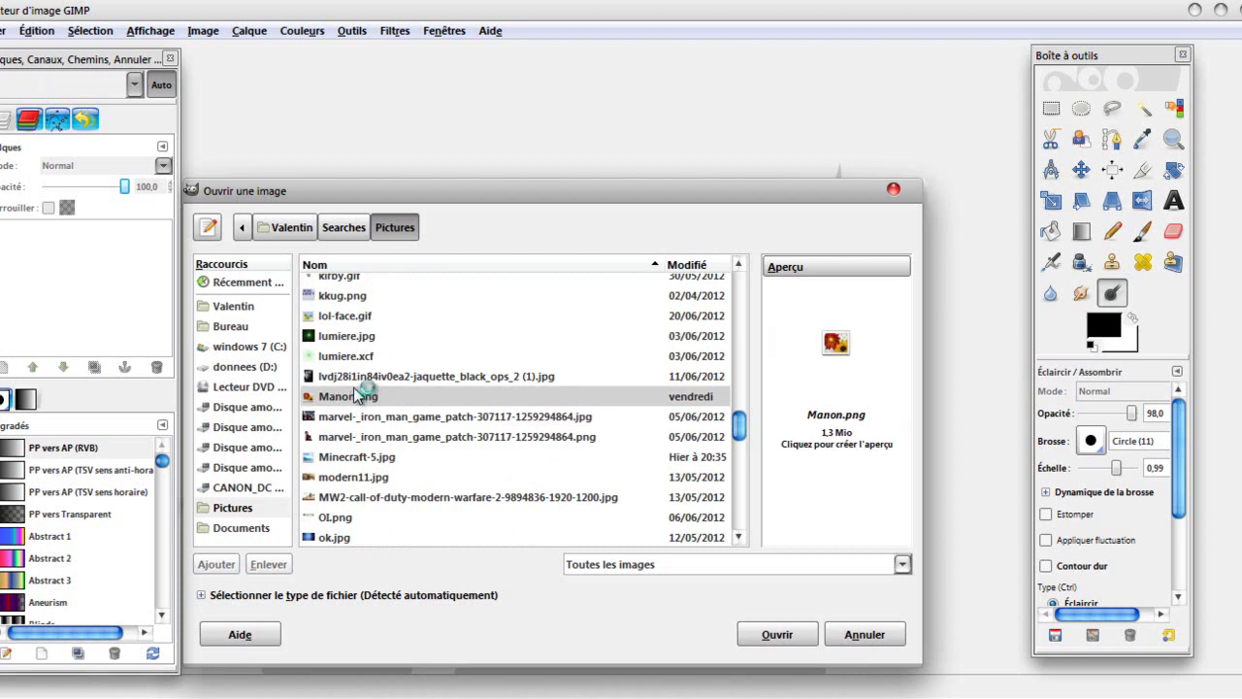
click(365, 416)
click(776, 634)
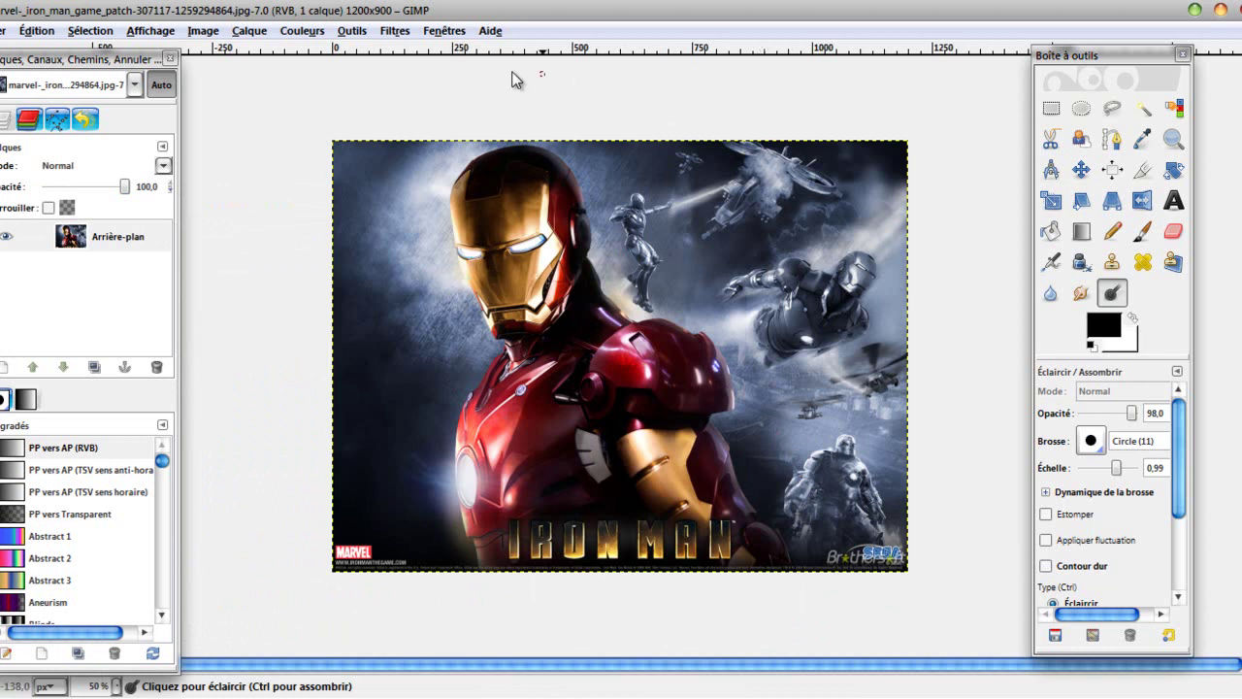
Apply a Luminosité-Contraste adjustment to the Iron Man image with contrast 51 and brightness 58.
click(302, 30)
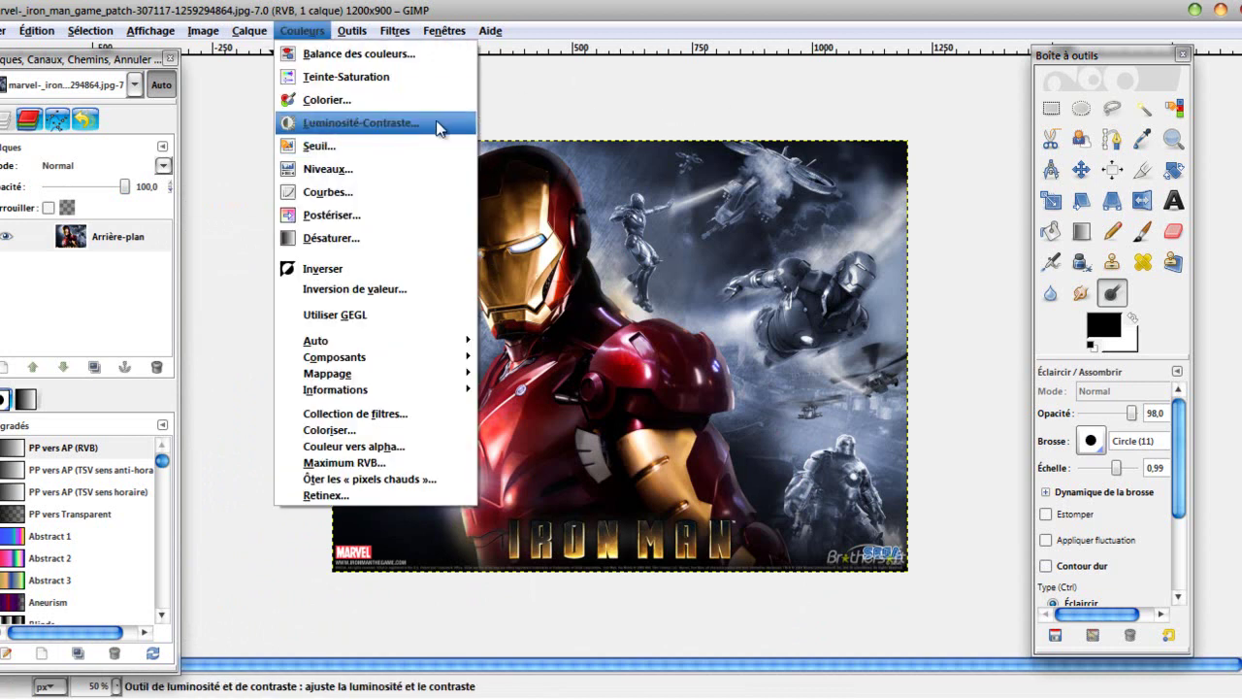
click(349, 143)
drag(1071, 299, 1116, 303)
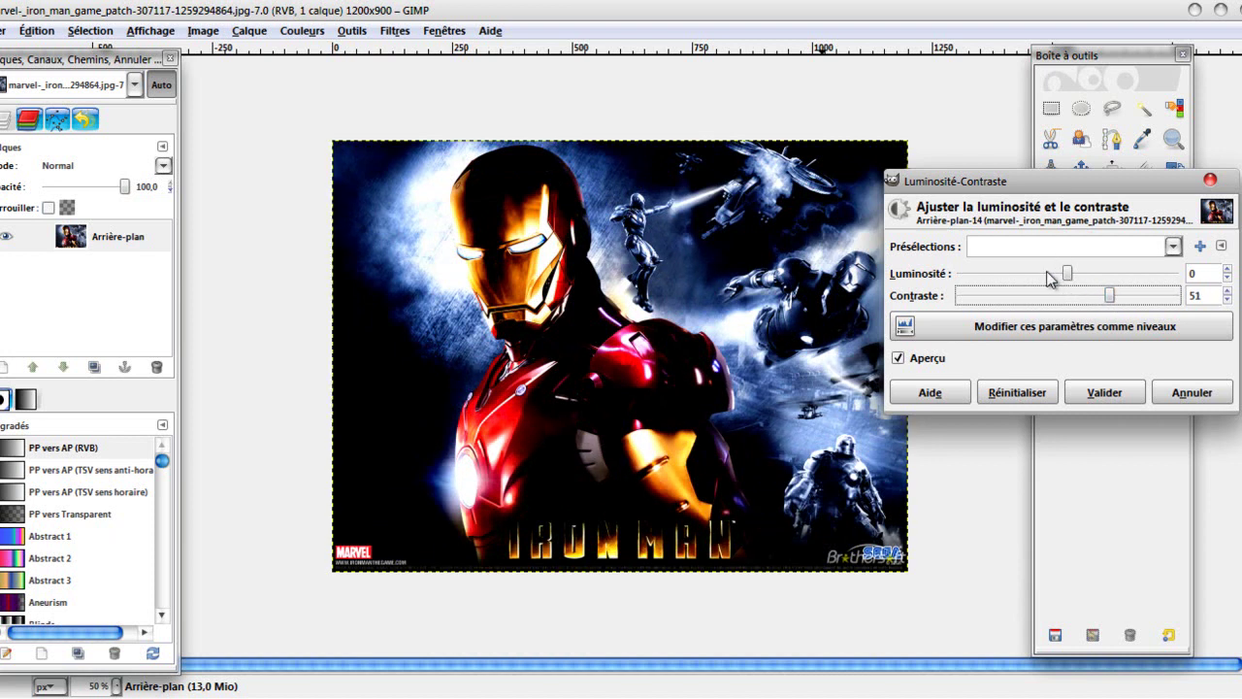
drag(1065, 277, 1116, 281)
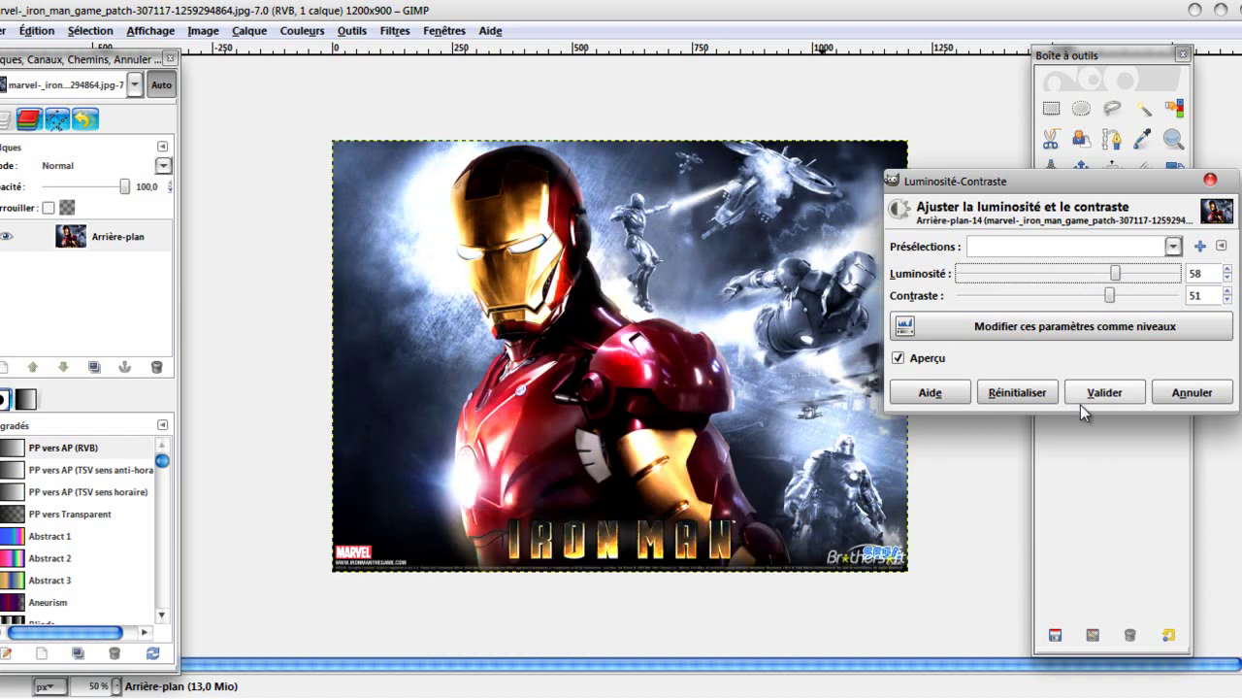
click(1086, 393)
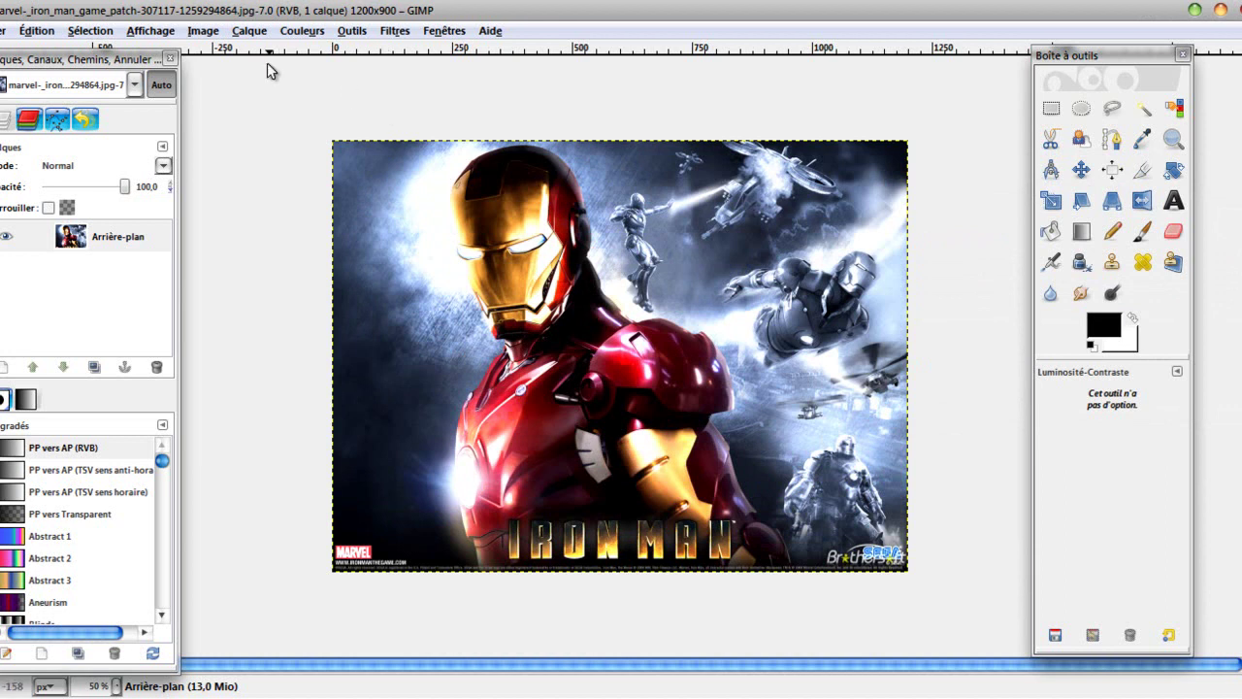
Try a Teinte-Saturation adjustment on the yellows, shifting their hue to 65 and partly back, and cancel it.
click(299, 30)
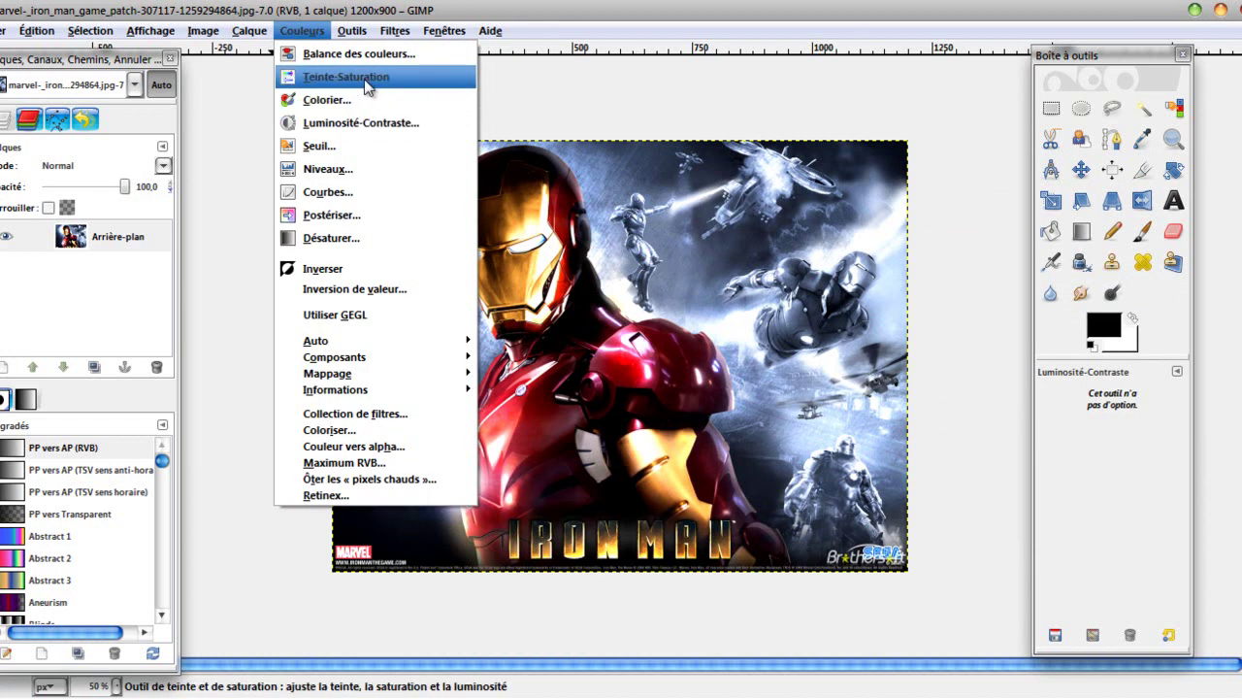
click(345, 77)
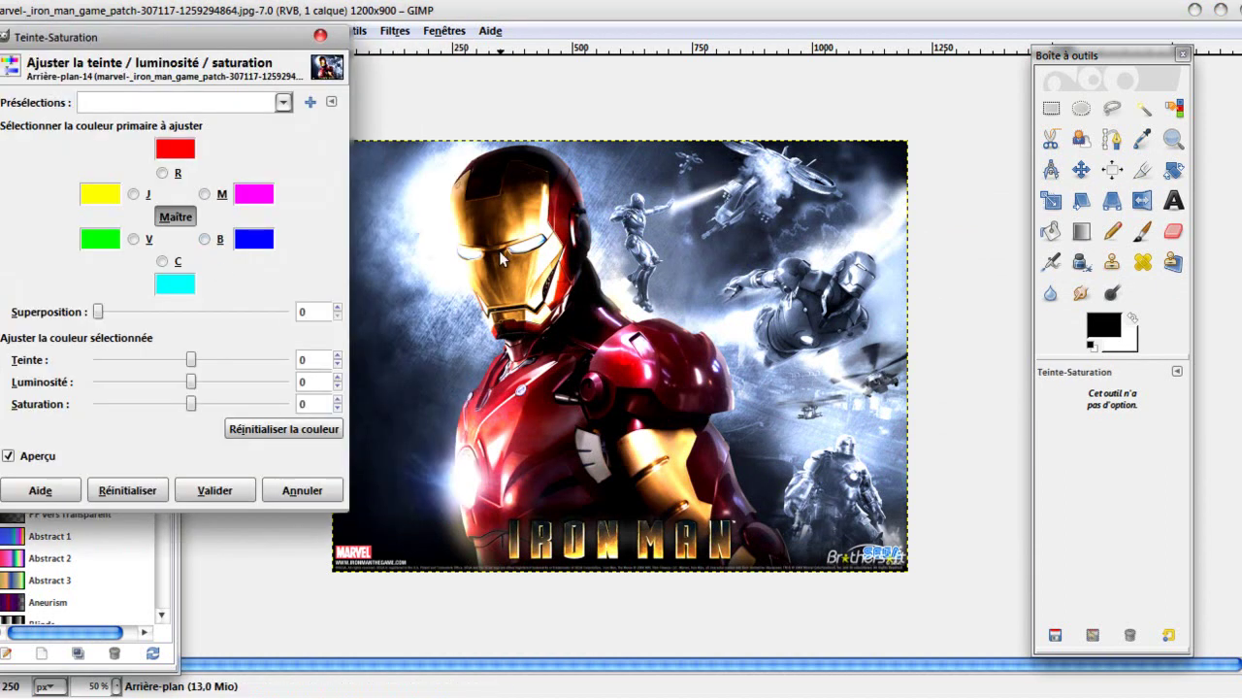
click(132, 195)
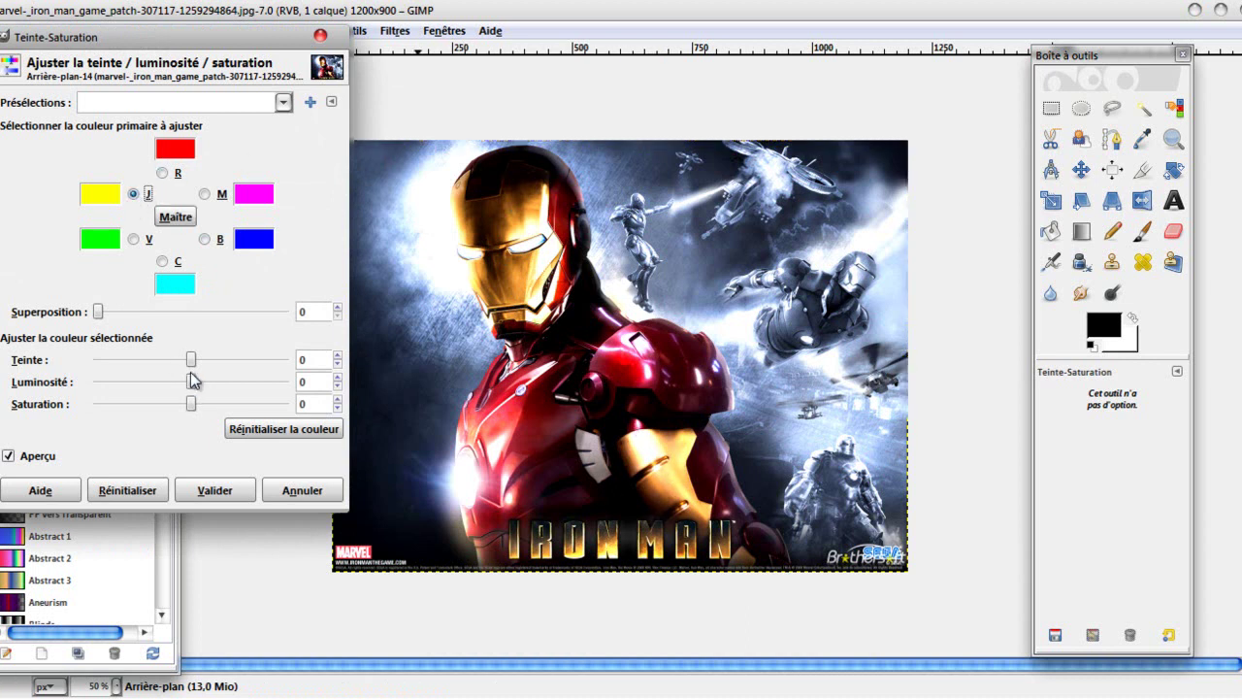
drag(191, 360, 225, 361)
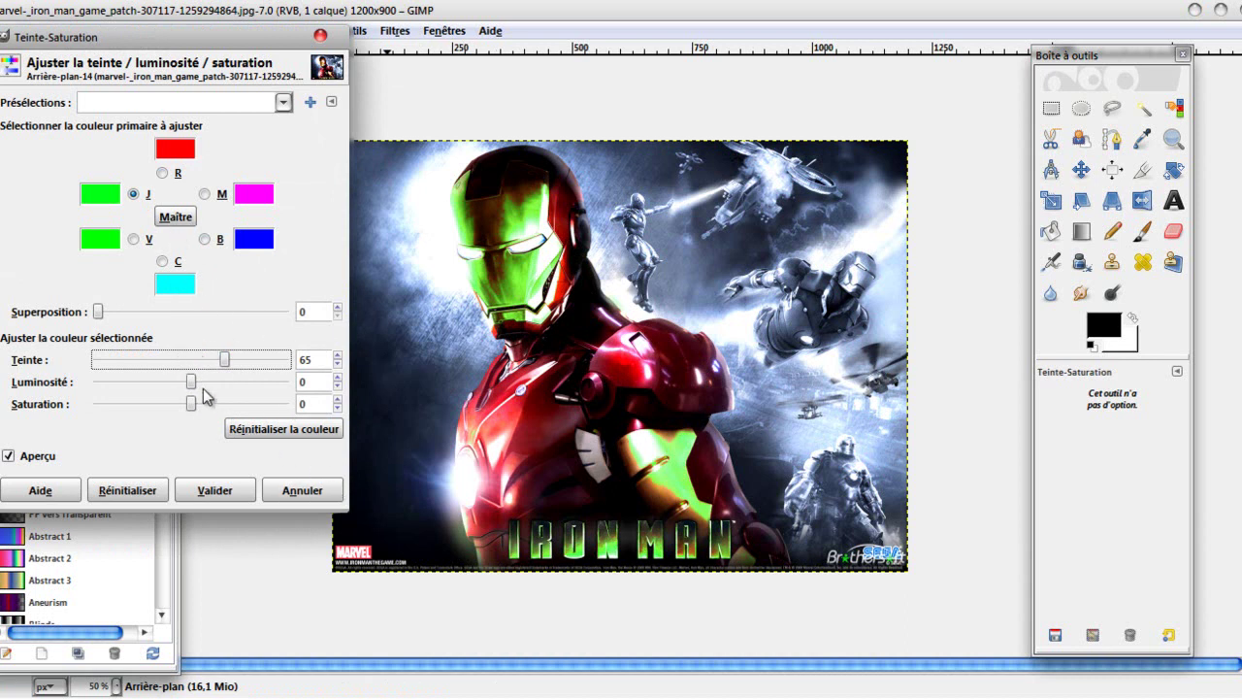
click(191, 360)
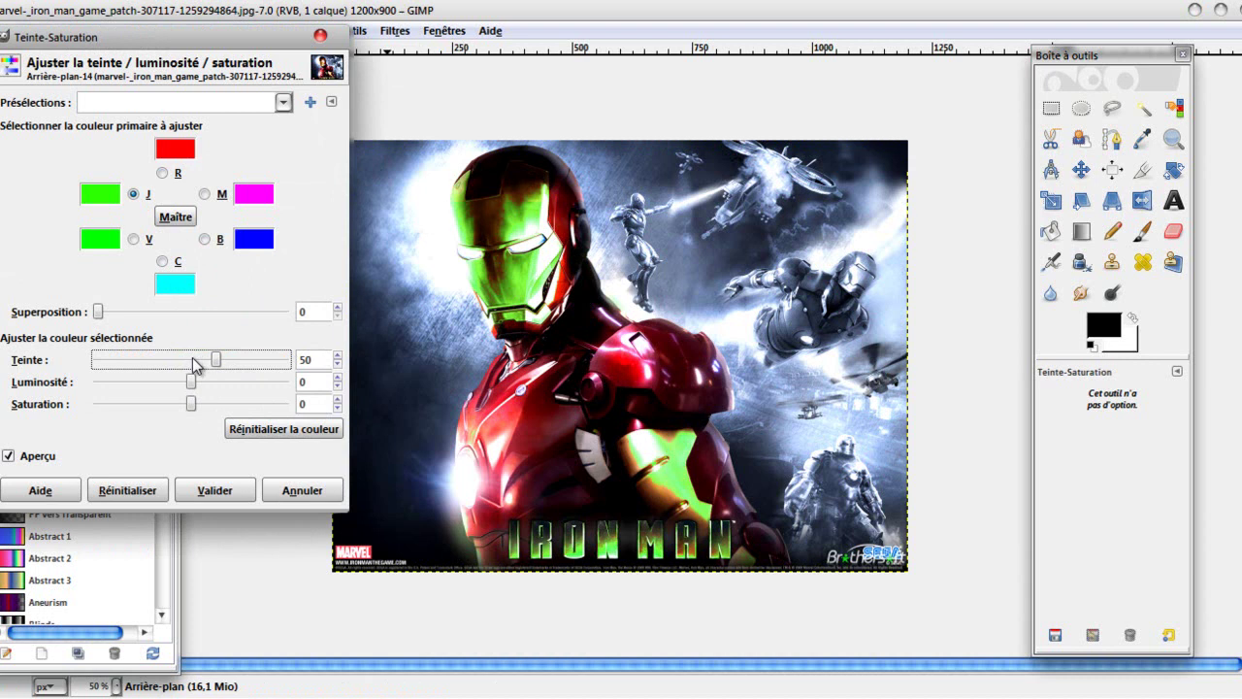
click(302, 490)
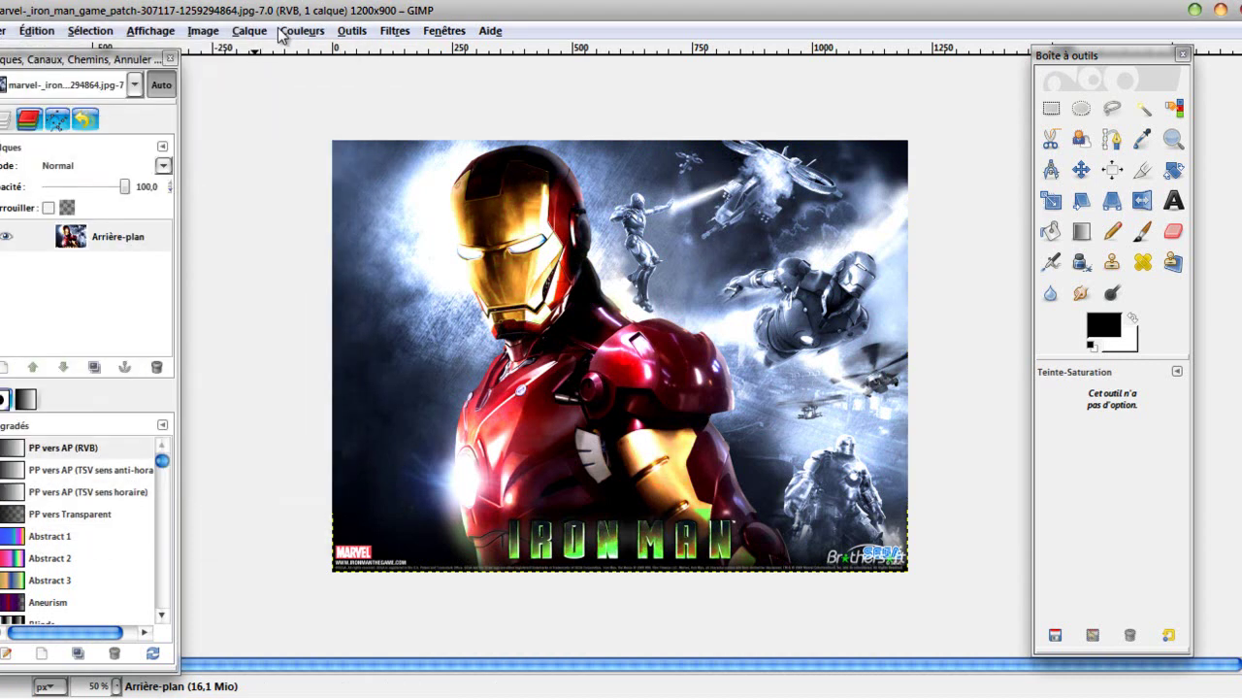
Try a Teinte-Saturation adjustment on the reds with a hue shift of 58, and cancel it.
click(296, 32)
click(349, 78)
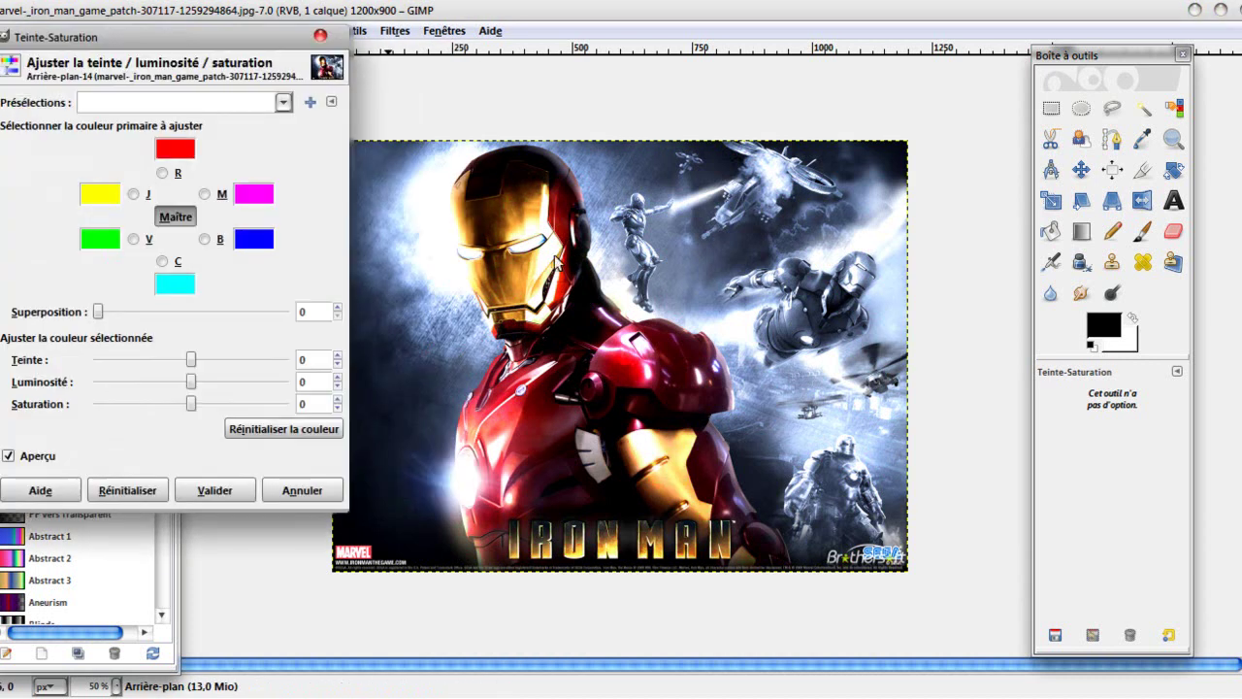
click(163, 172)
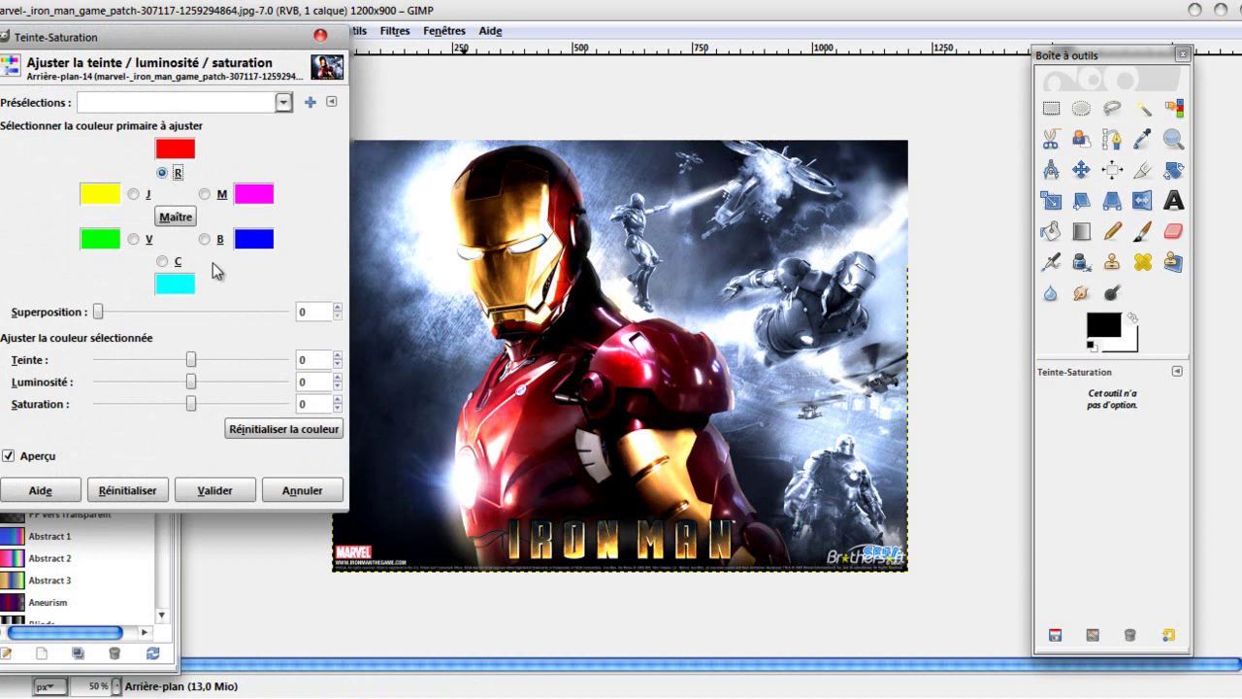
drag(194, 359, 225, 361)
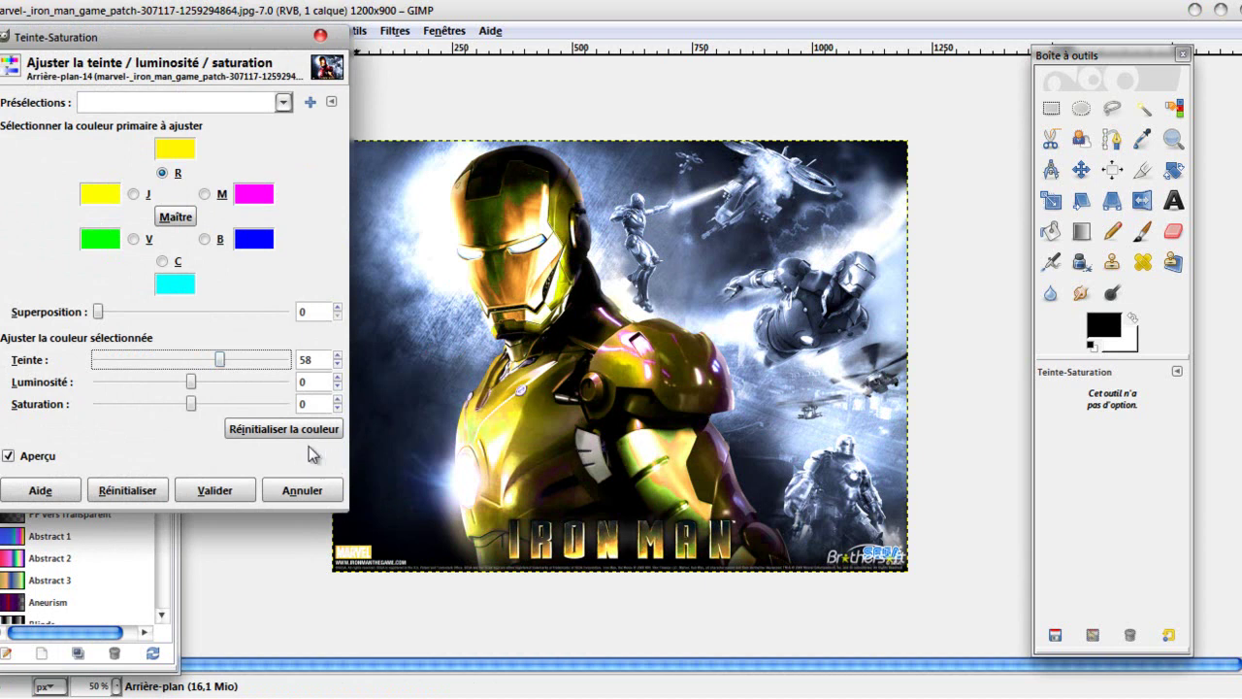
click(301, 492)
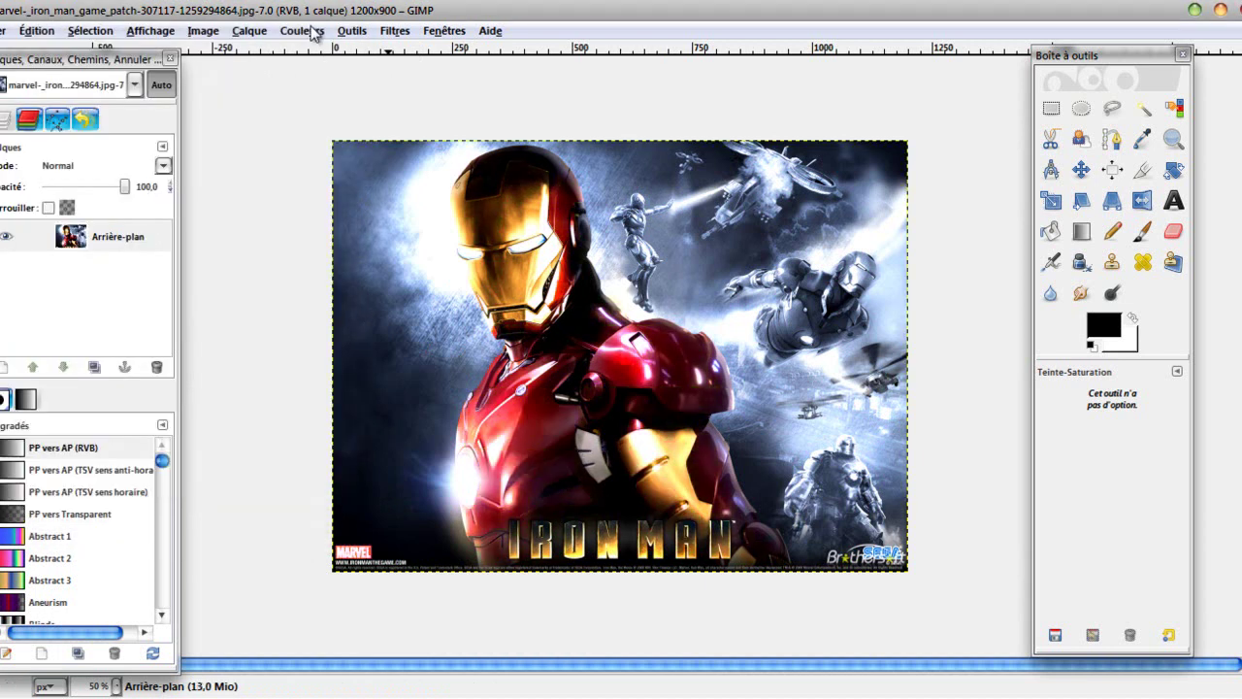
Try desaturating the Iron Man image with the Clarté grey shade, and cancel it.
click(302, 30)
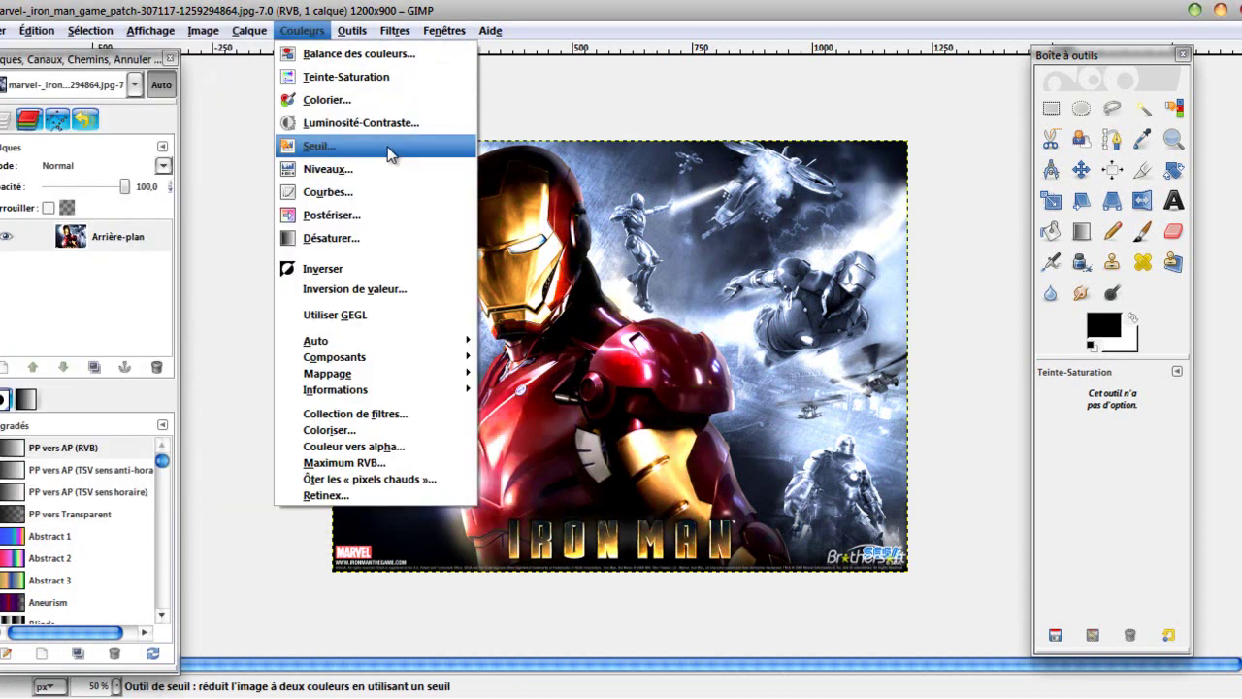
click(389, 237)
drag(913, 243, 926, 220)
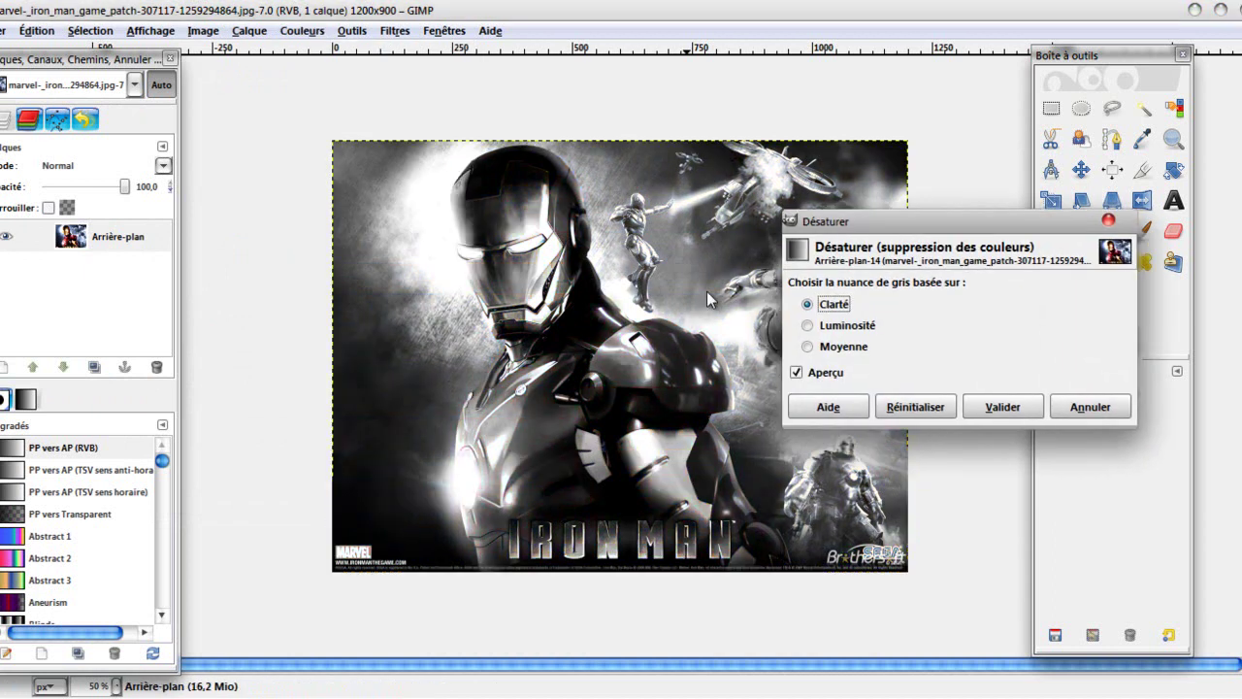
click(1091, 408)
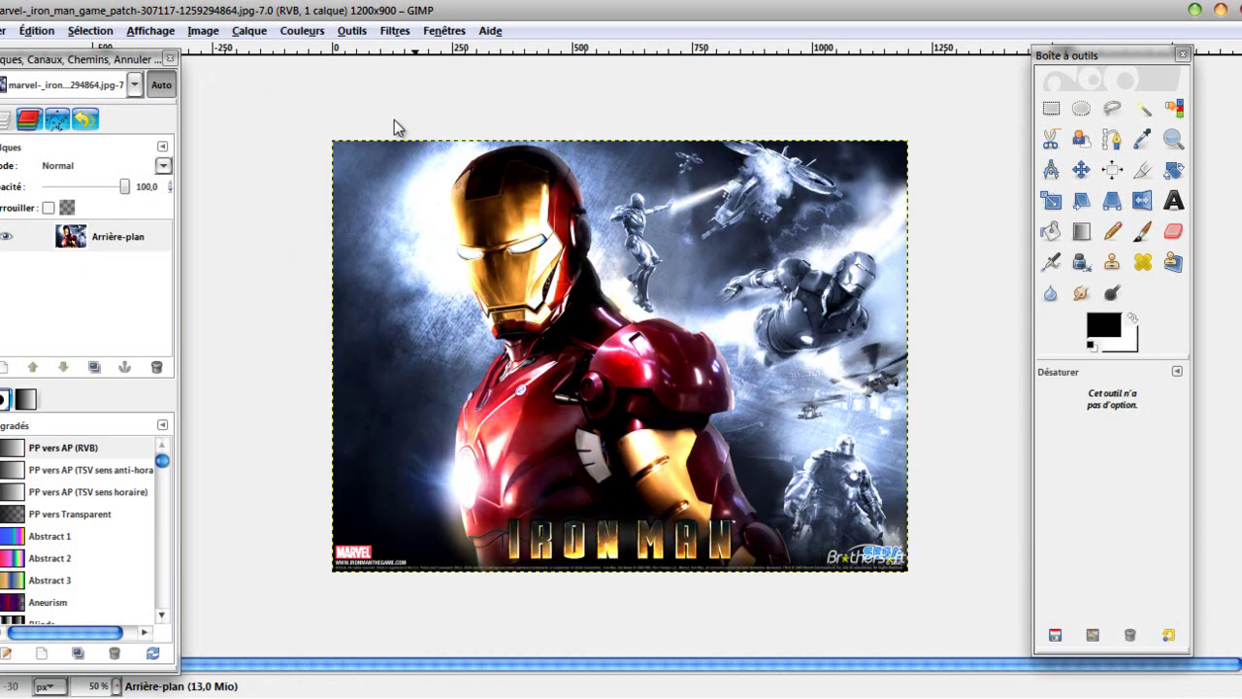
click(302, 30)
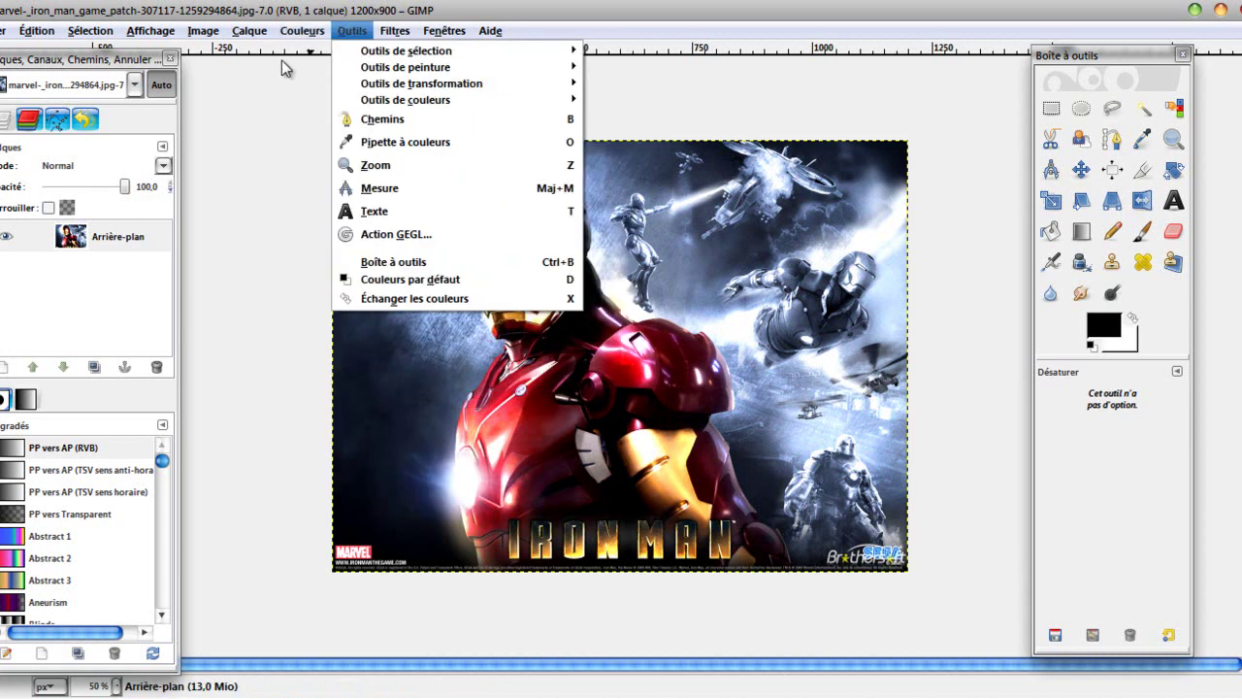
click(302, 30)
click(302, 30)
click(303, 31)
click(303, 31)
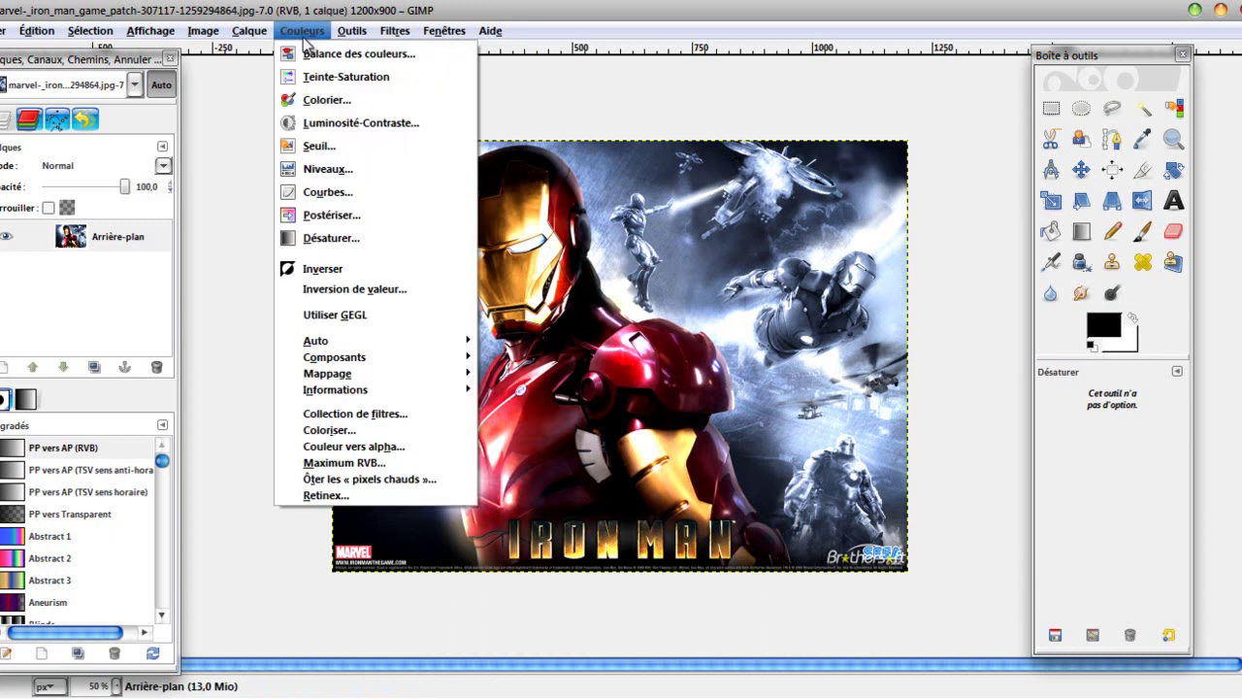
click(367, 8)
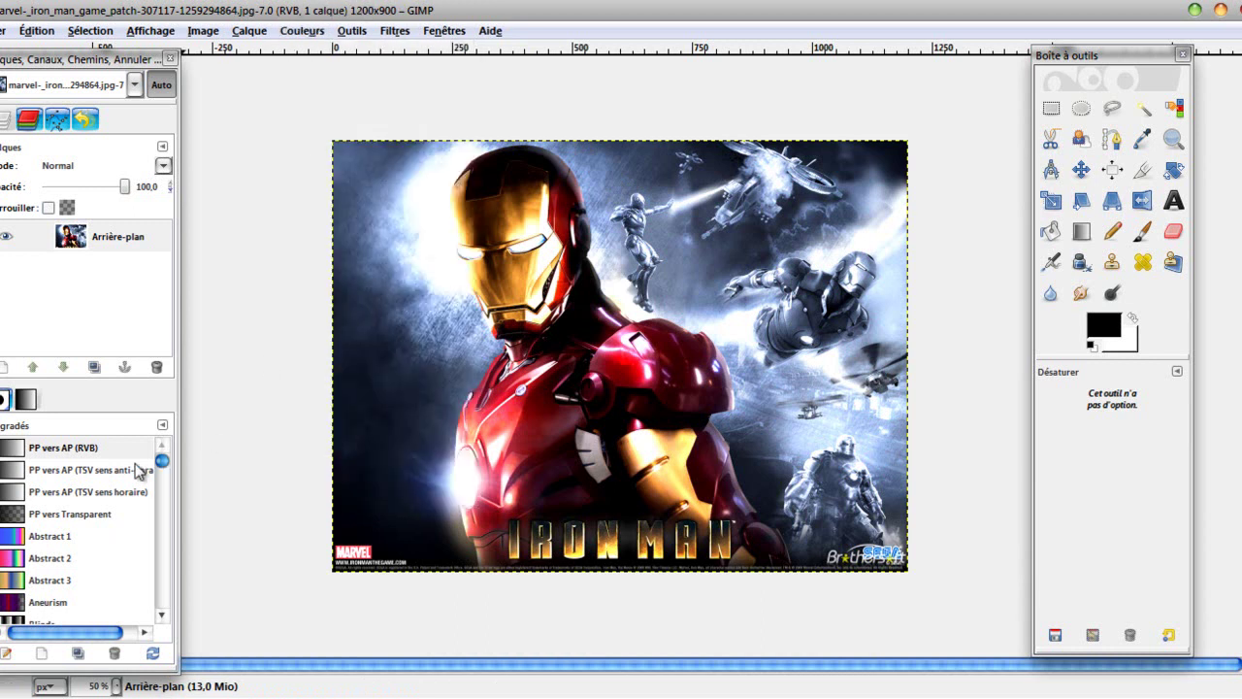
click(791, 432)
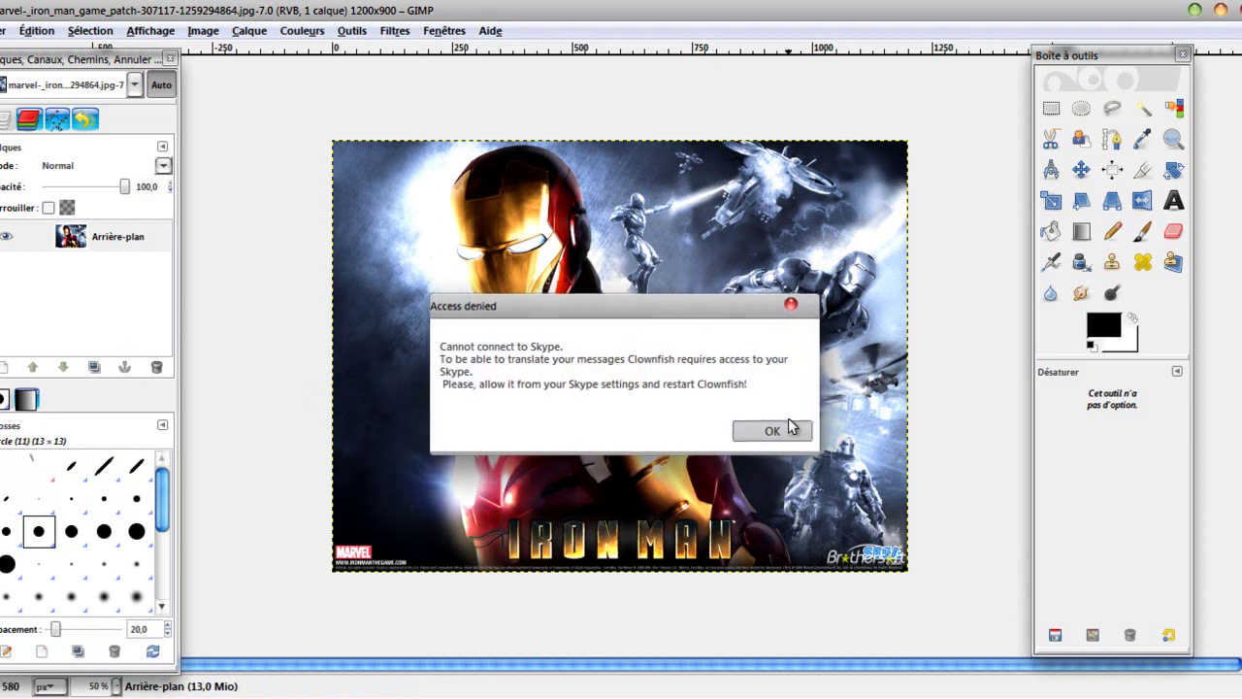
Create a new blank 1200 x 900 pixel image and maximise its window.
click(351, 31)
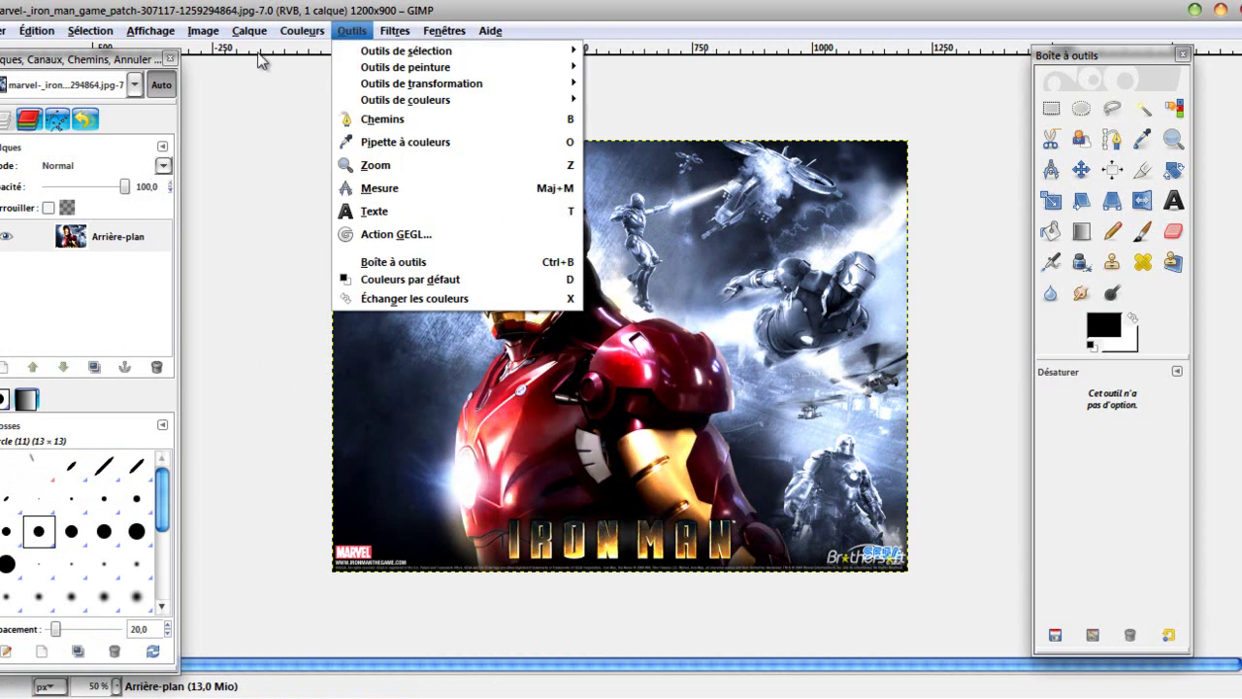
click(39, 53)
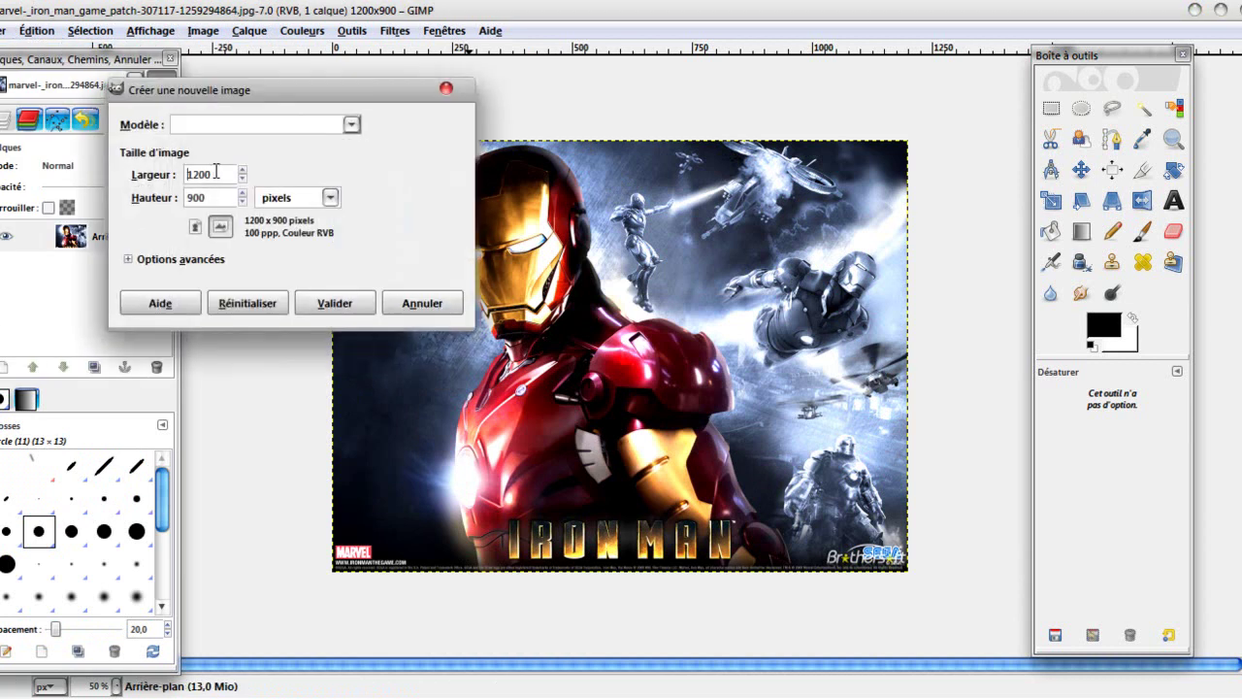
click(336, 302)
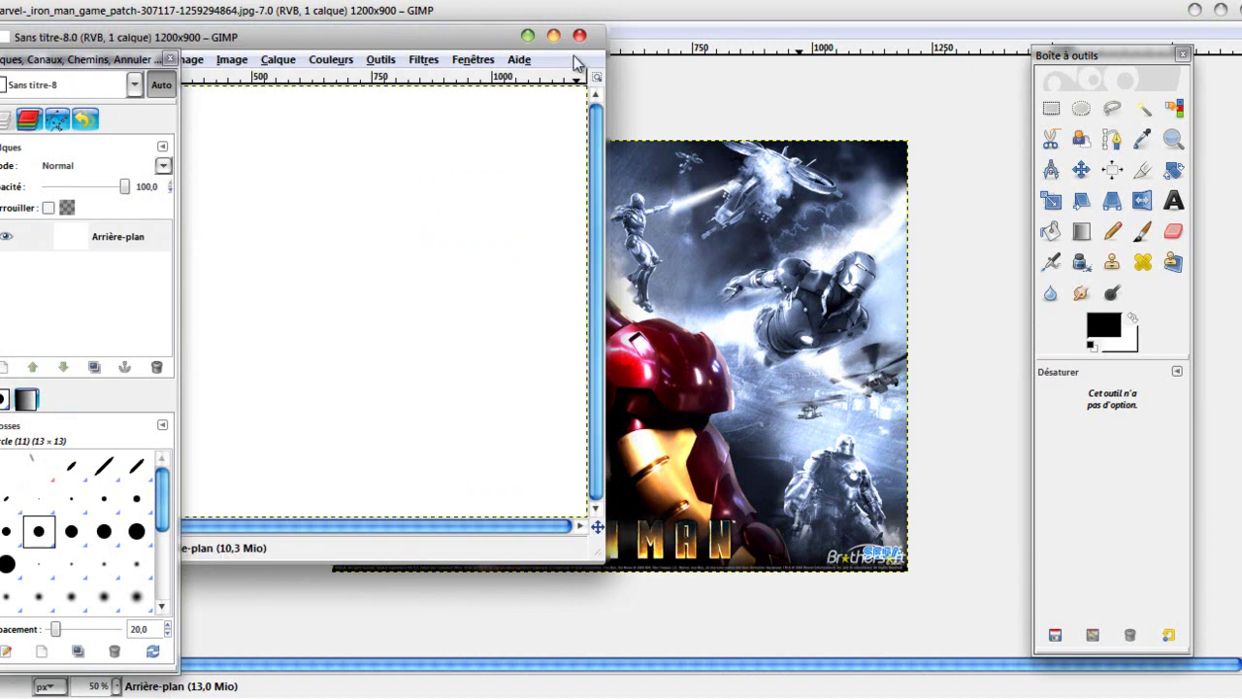
click(555, 32)
Add the text "Killtuto" to the blank canvas and enlarge its text box to about 639 × 282 px.
click(1173, 200)
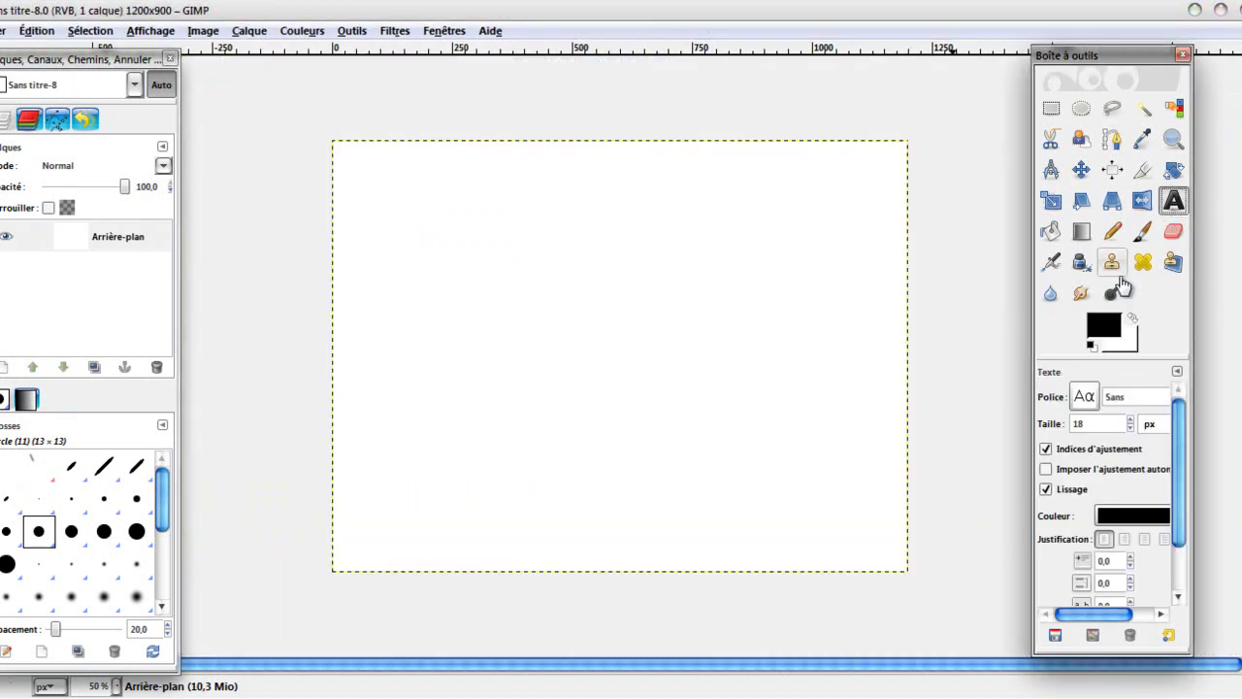
mouse_move(427, 272)
mouse_down()
mouse_move(537, 293)
mouse_move(828, 413)
mouse_up()
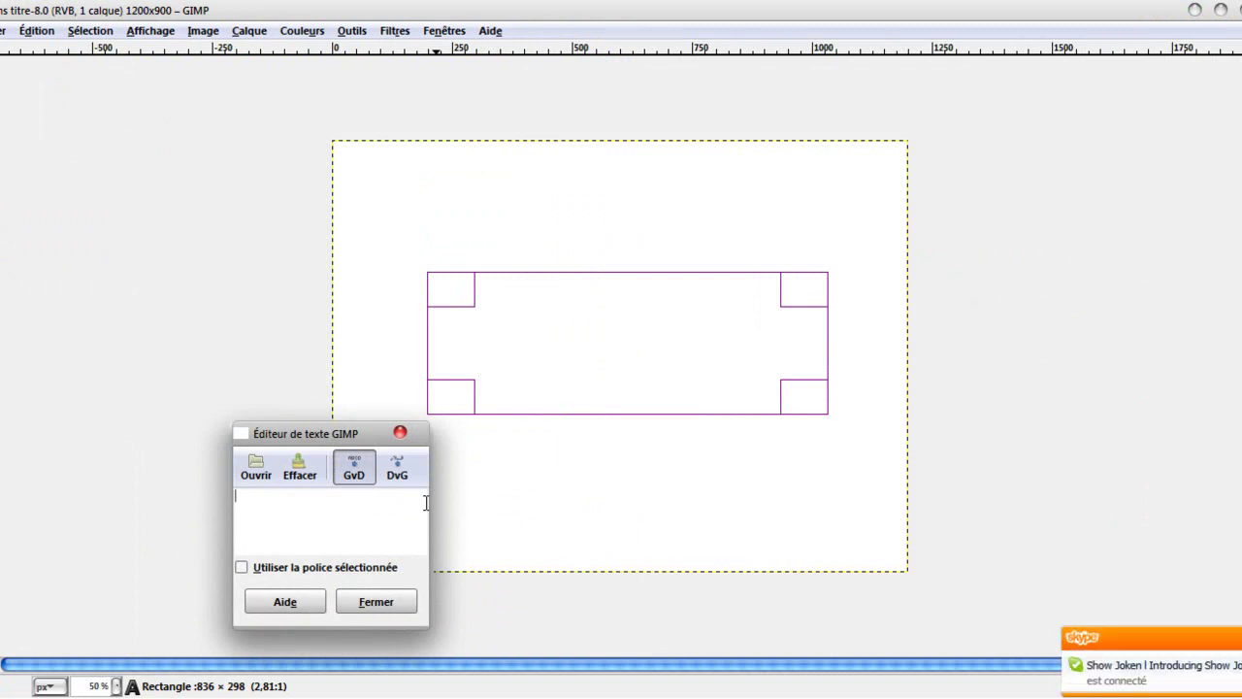
click(556, 365)
text(Killtuto)
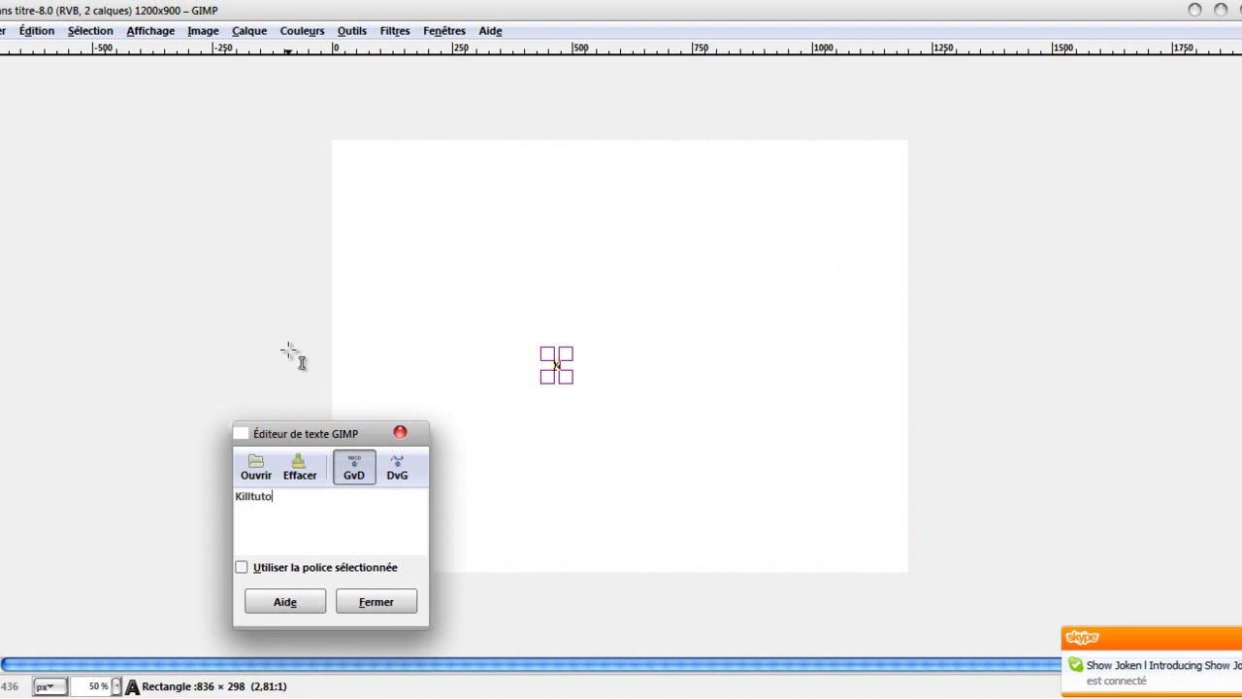
key(Tab)
drag(576, 392, 879, 519)
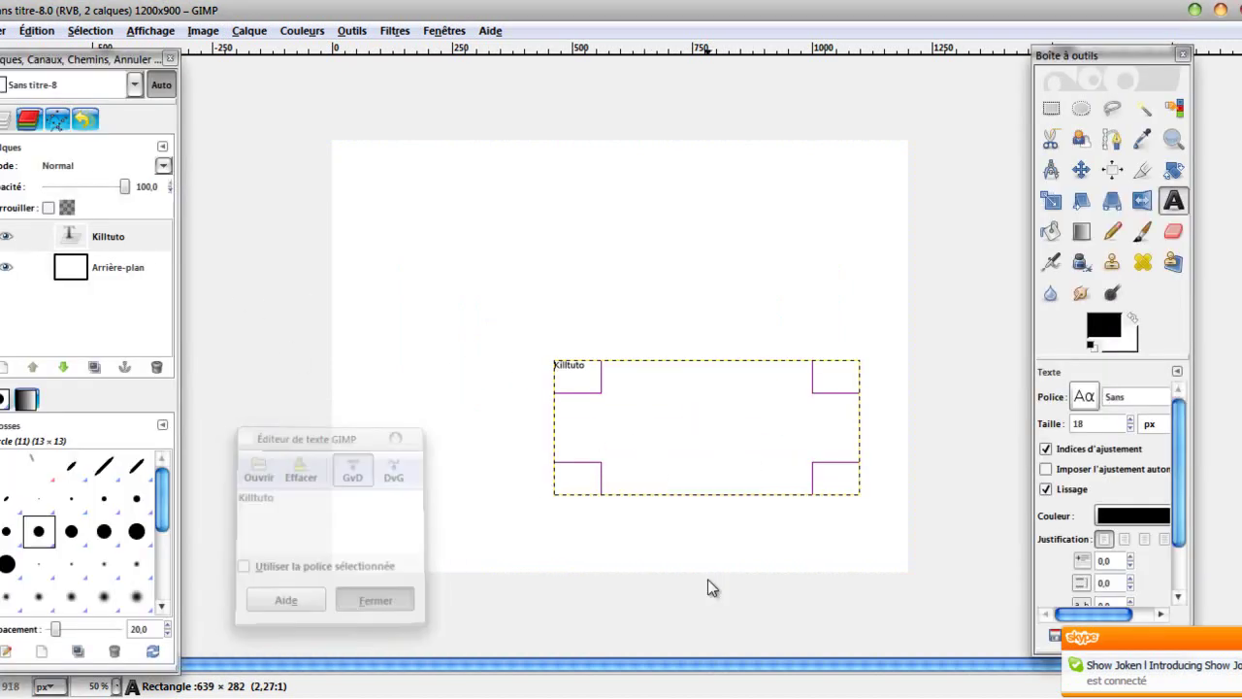
Set the Killtuto text size to 128 px and move the text box up and left towards the canvas centre.
click(1130, 419)
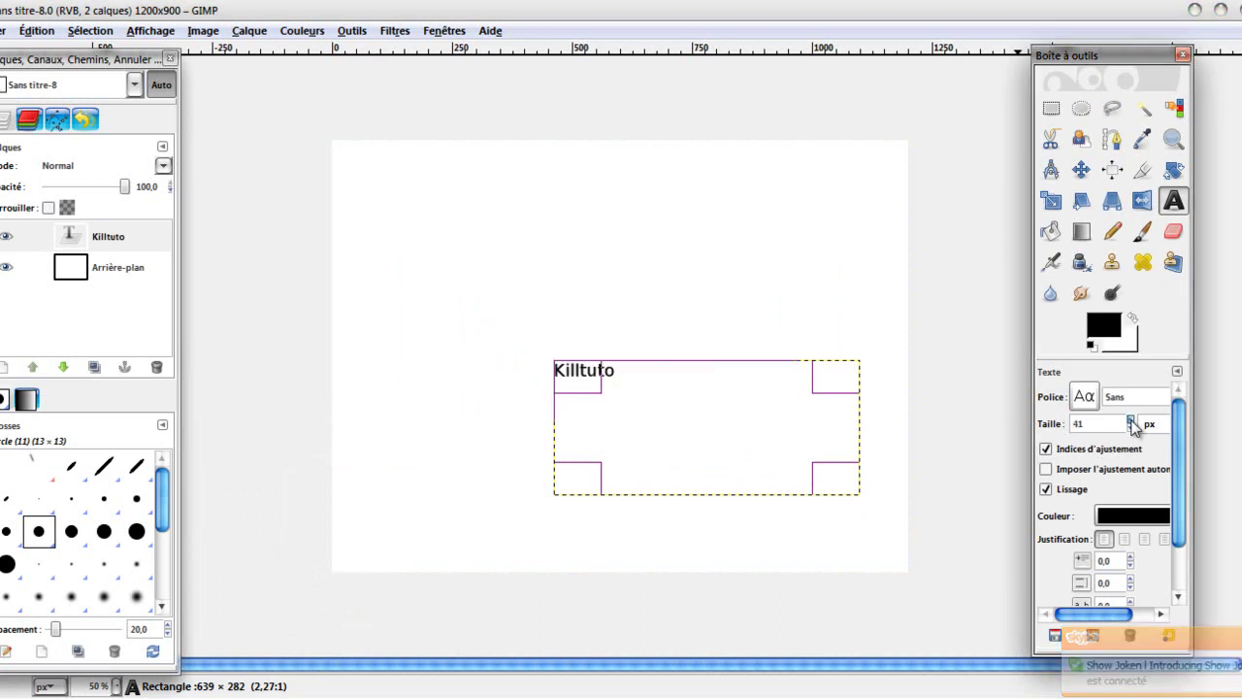
click(1131, 419)
click(647, 428)
key(Tab)
drag(647, 428, 573, 382)
click(376, 598)
key(Tab)
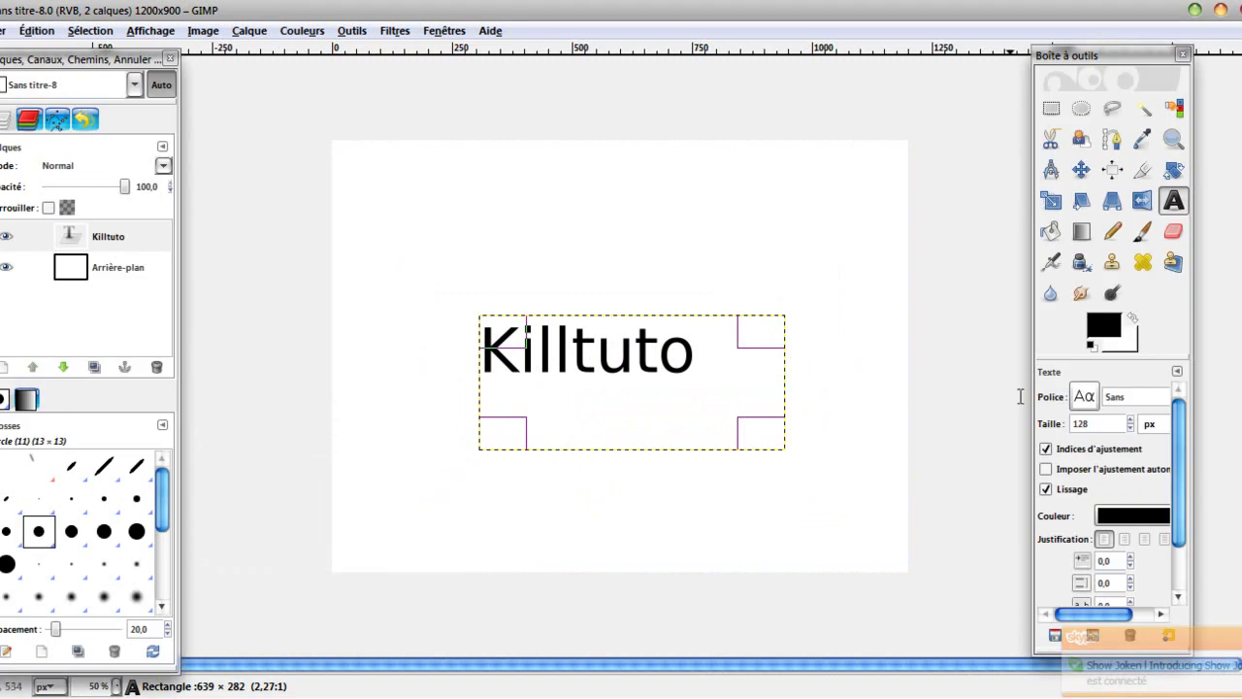
Change the font of the Killtuto text to Slant Thin.
click(1105, 425)
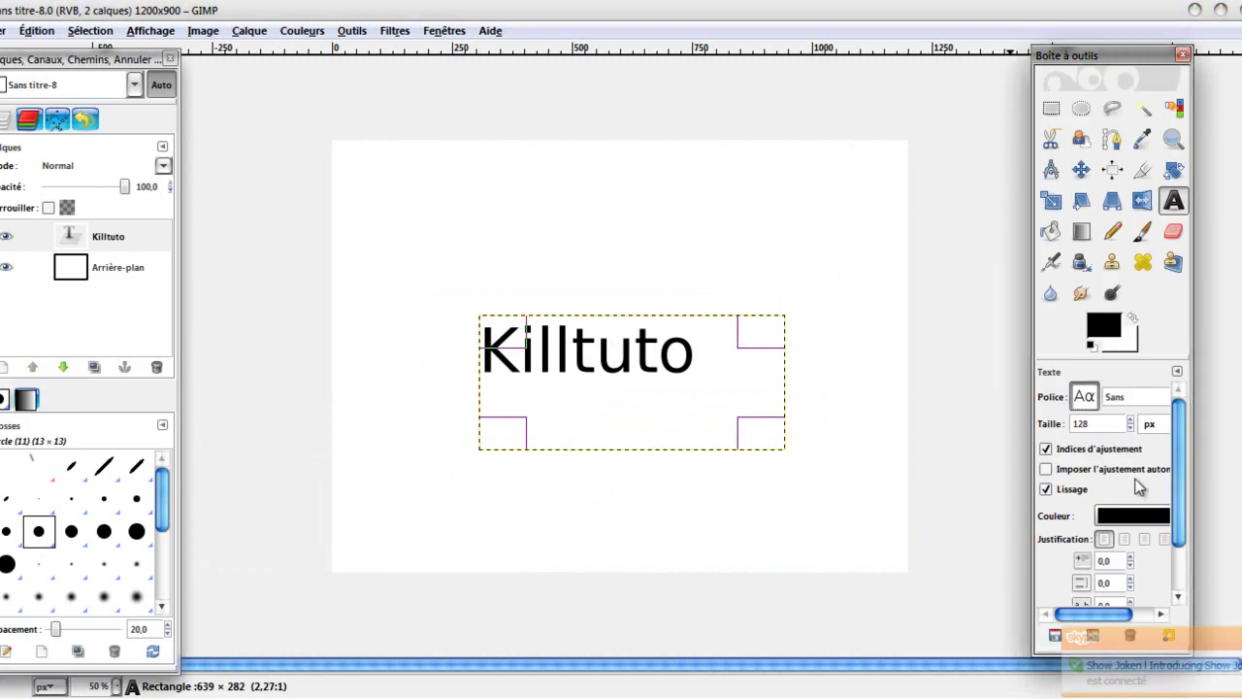
key(space)
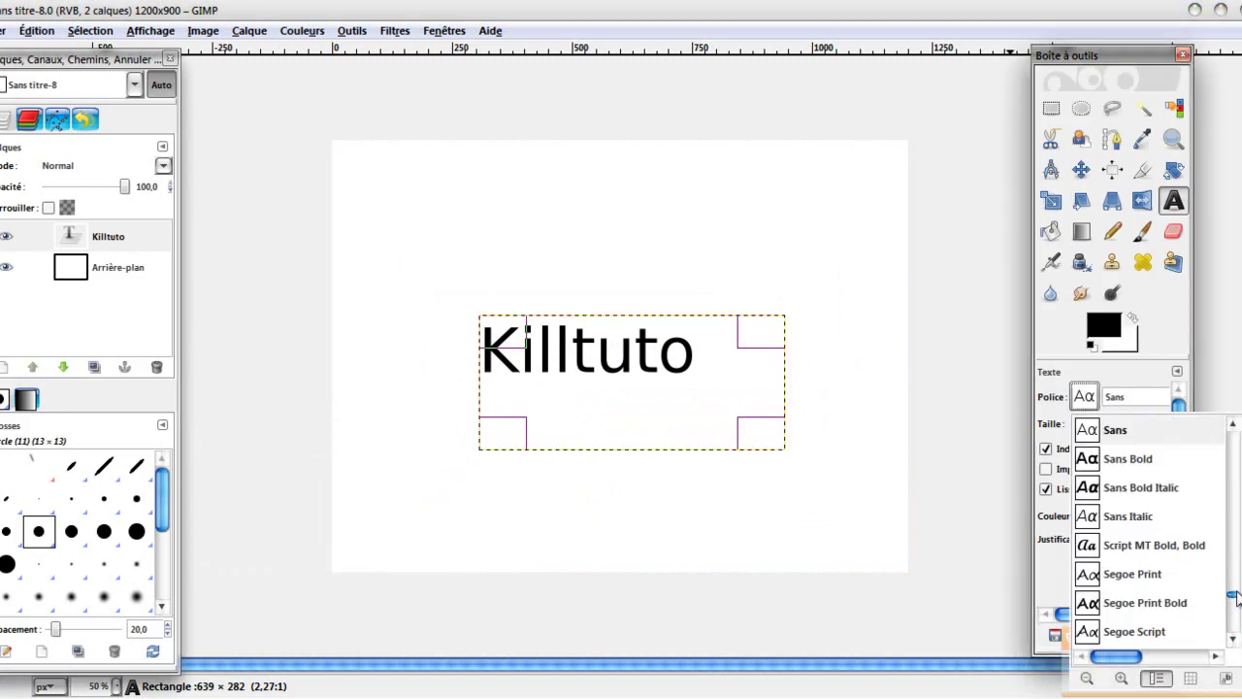
scroll(1236, 599, down, 15)
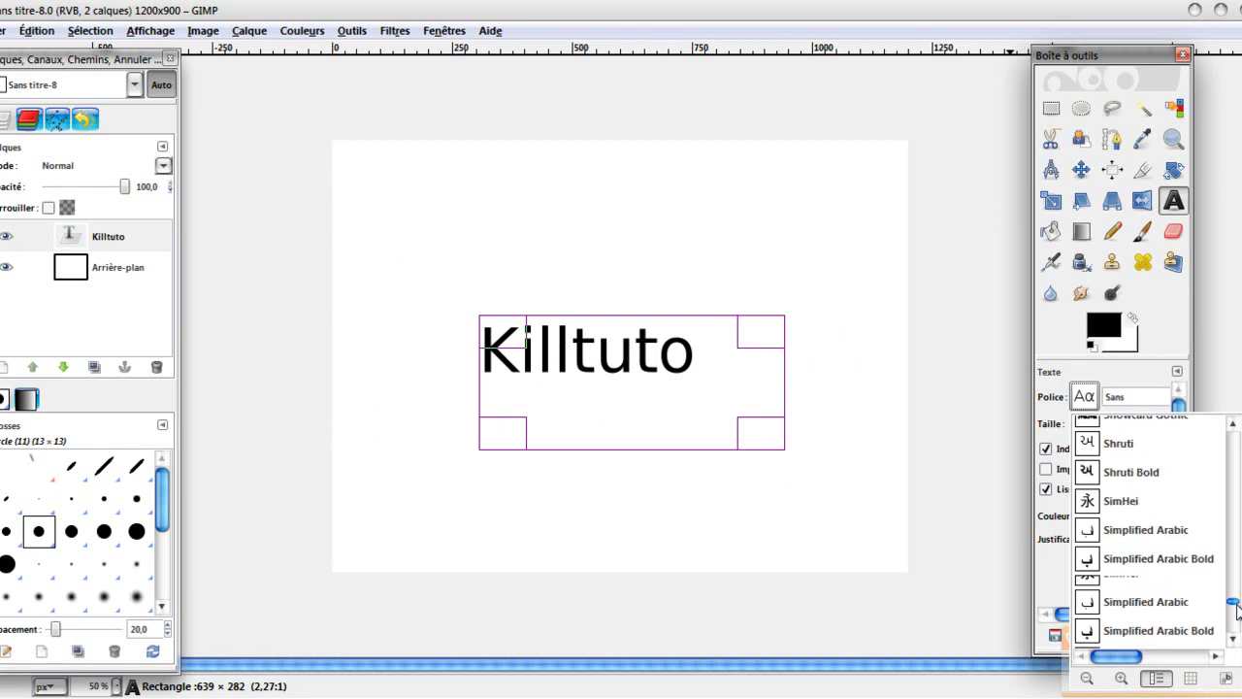
scroll(1236, 610, down, 8)
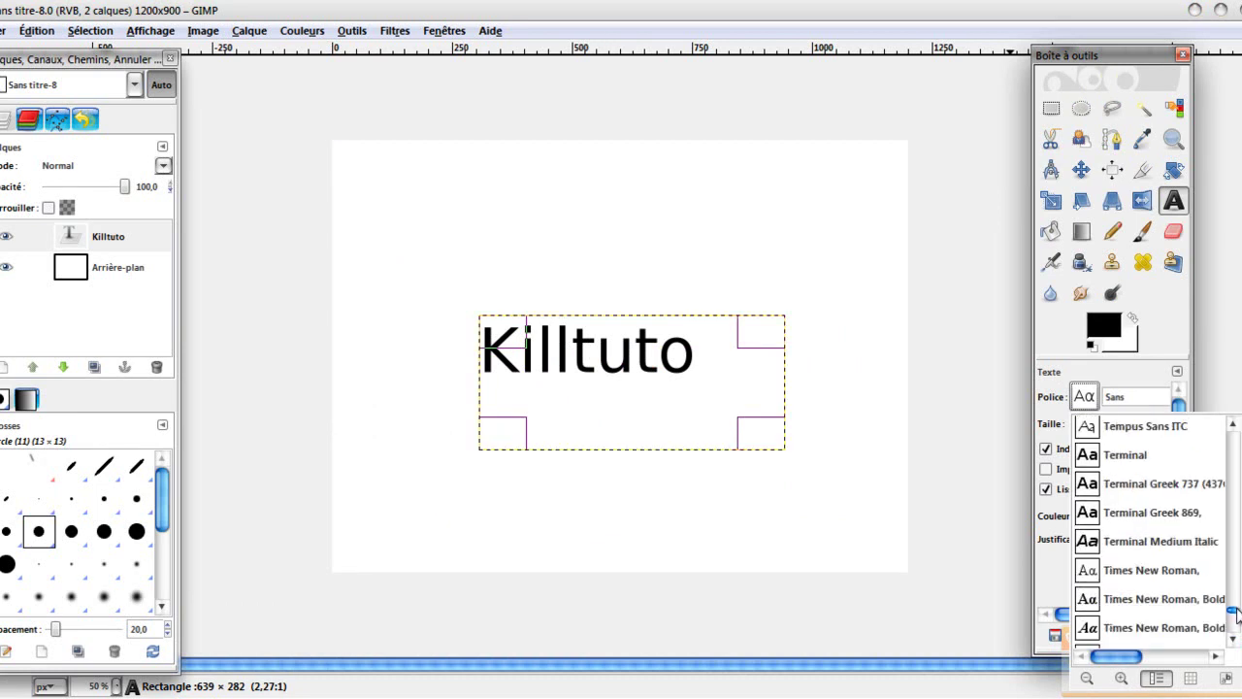
scroll(1236, 611, up, 9)
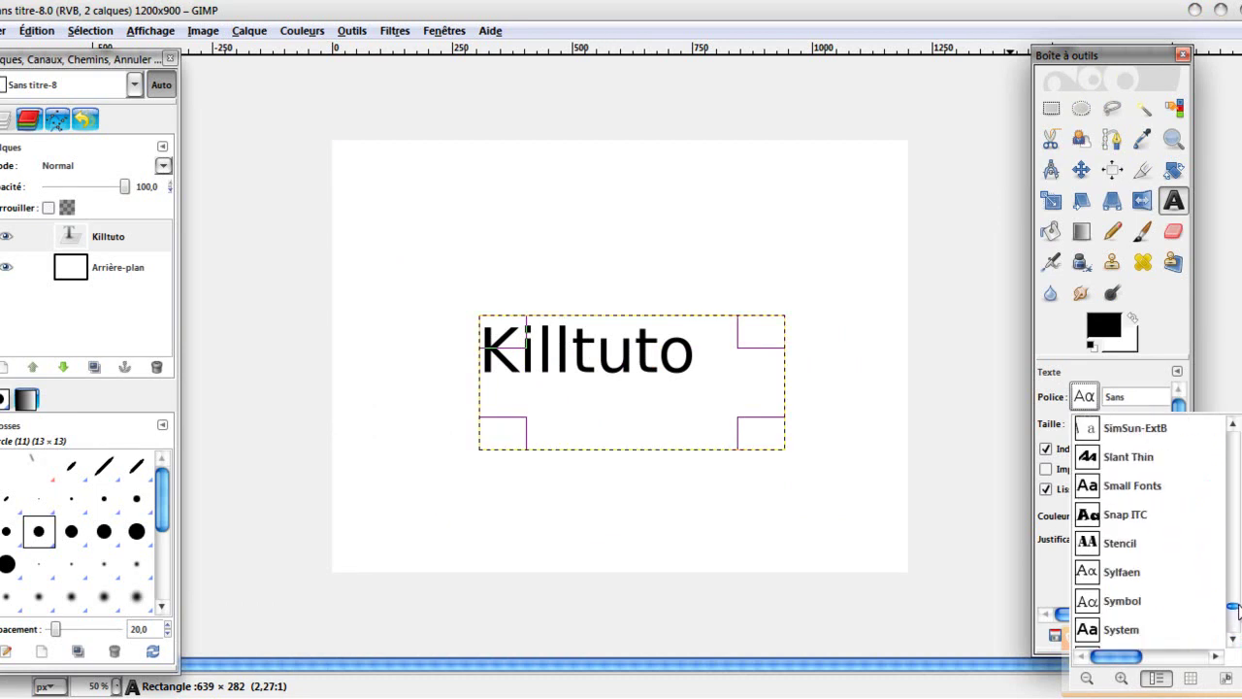
scroll(1236, 607, down, 5)
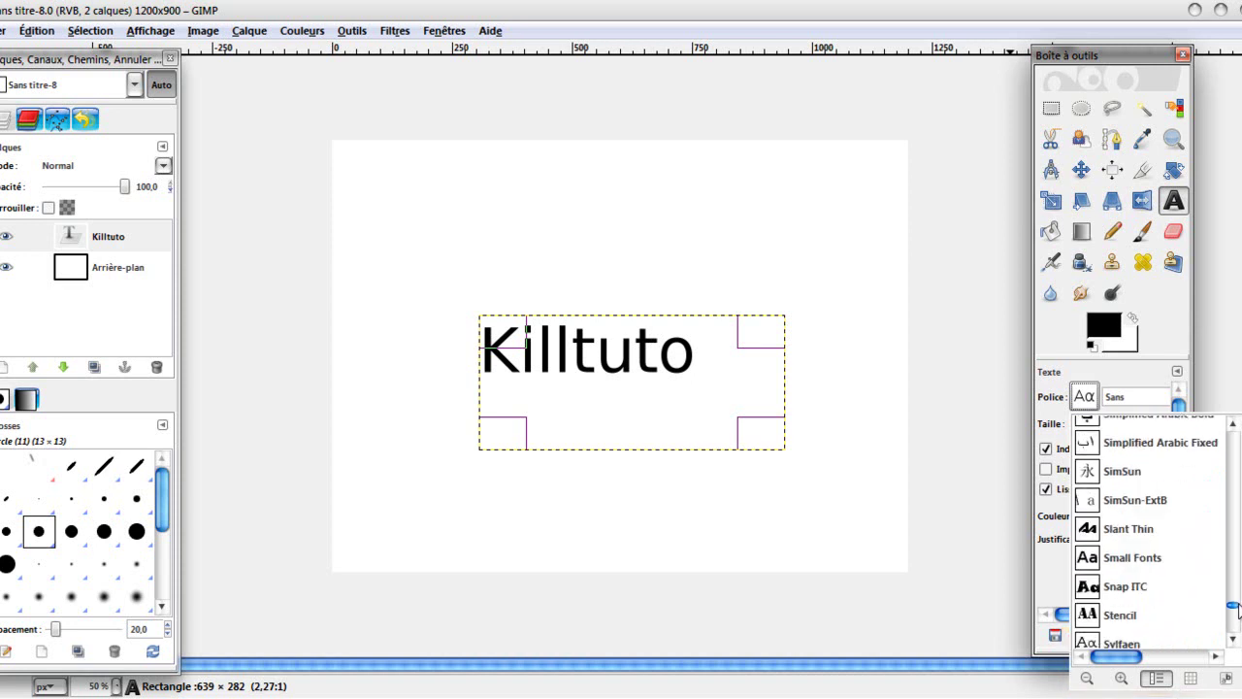
click(1126, 529)
Reposition the Killtuto text box near the middle of the canvas.
key(Tab)
drag(666, 402, 630, 382)
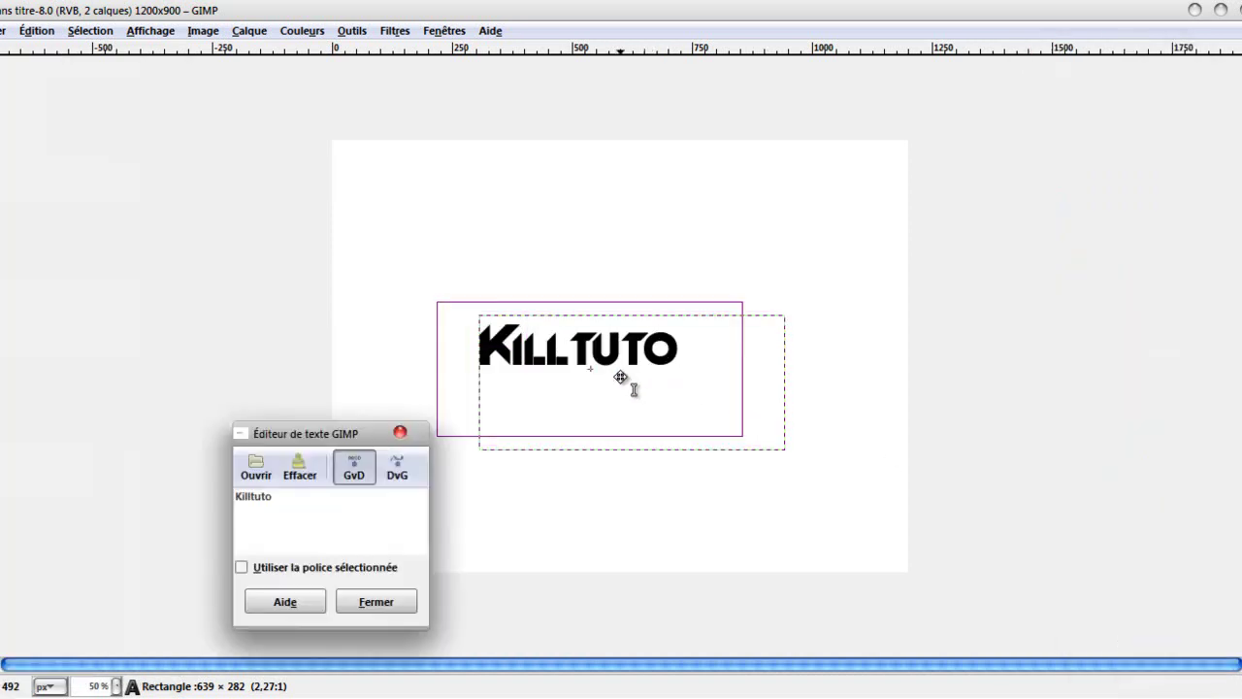
click(365, 602)
key(Tab)
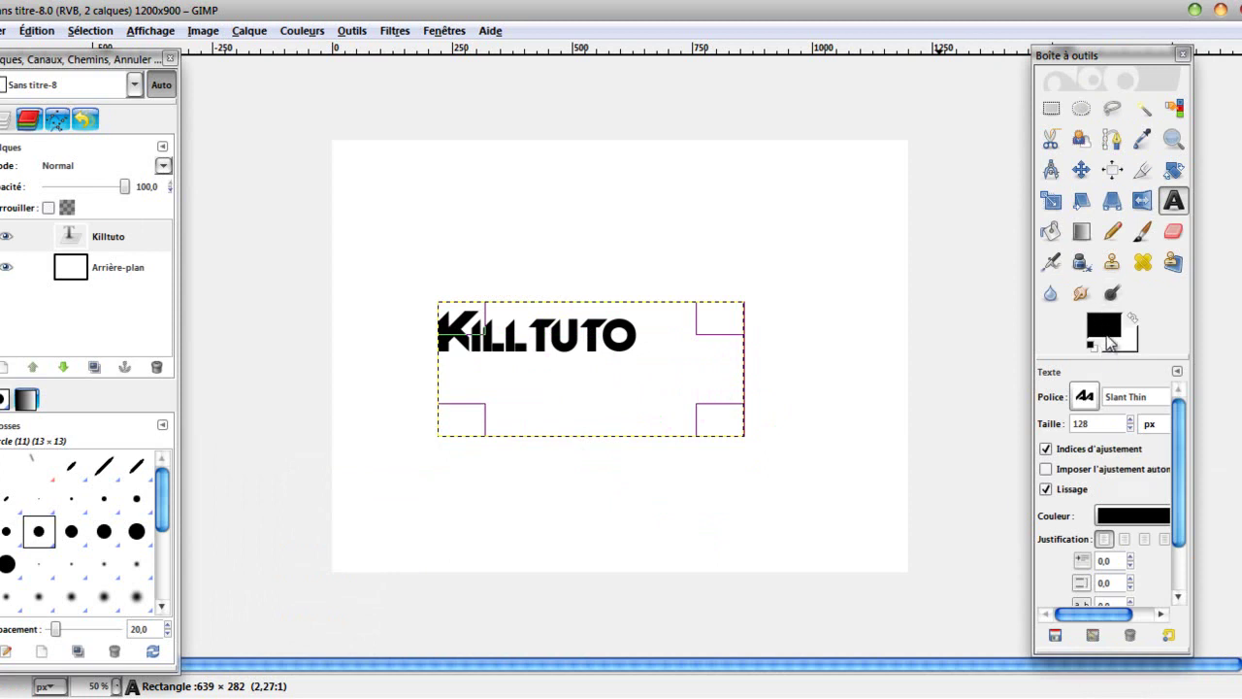
key(Tab)
drag(654, 352, 716, 352)
key(Tab)
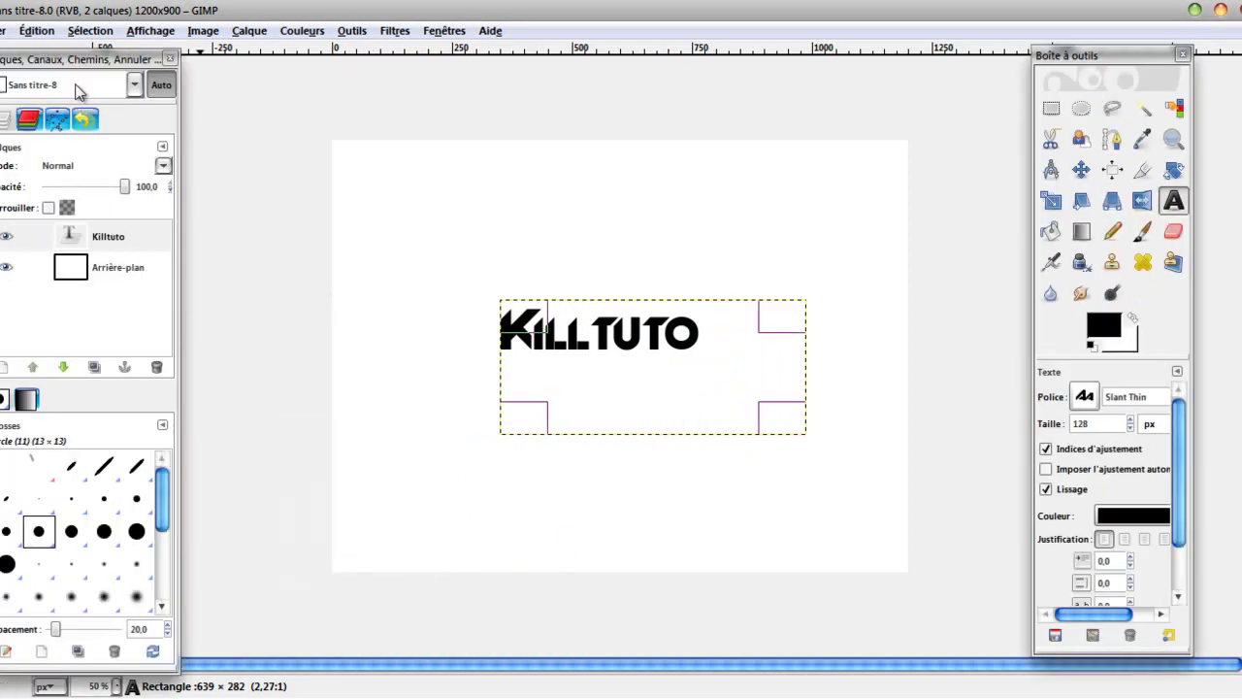
Add a transparent layer above the Killtuto text layer and convert the text to a selection.
click(6, 368)
click(250, 436)
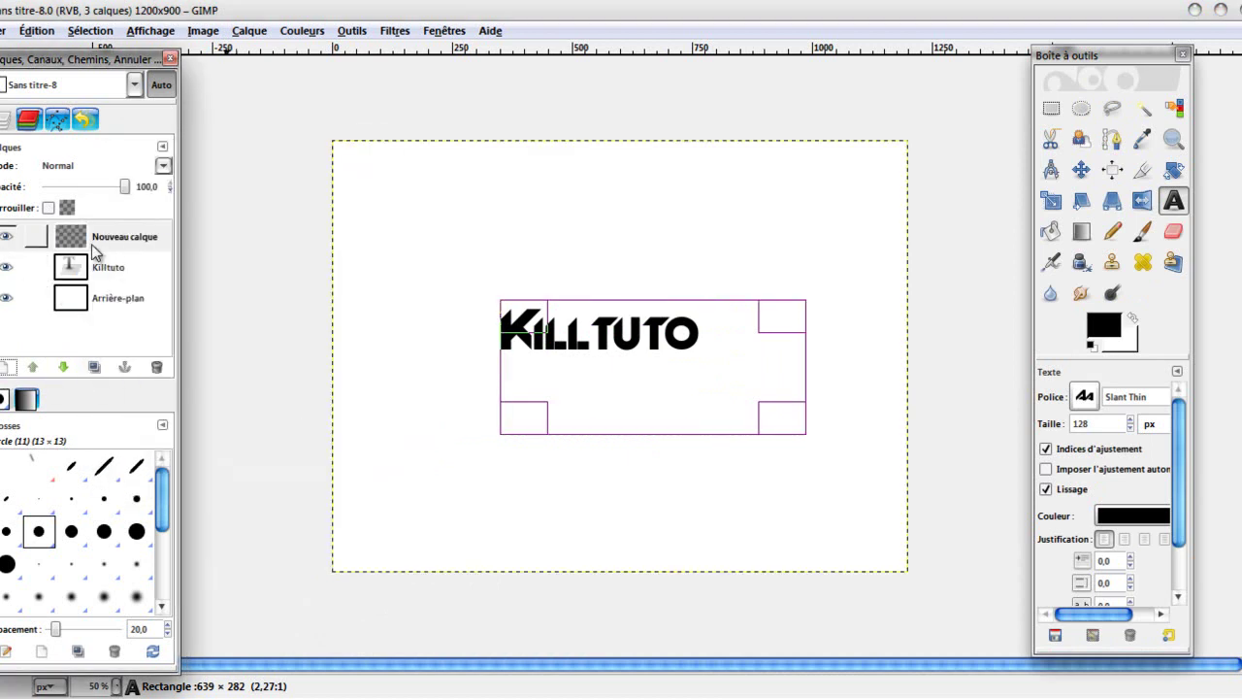
click(112, 268)
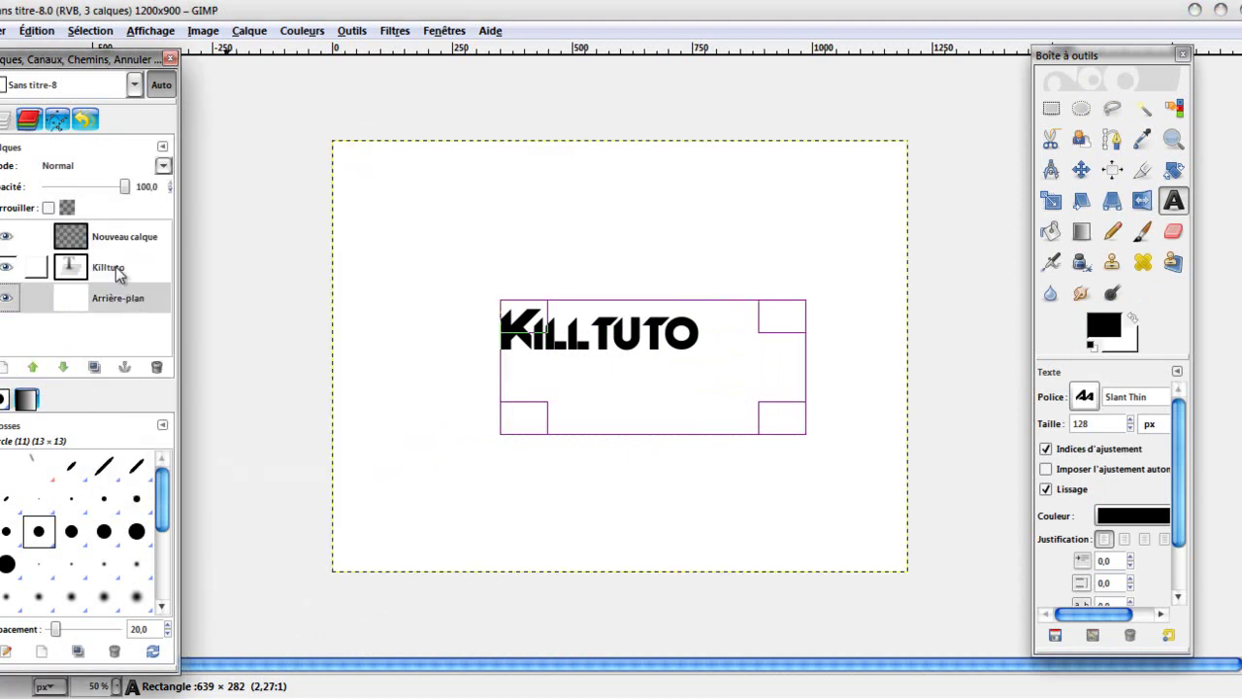
right_click(135, 274)
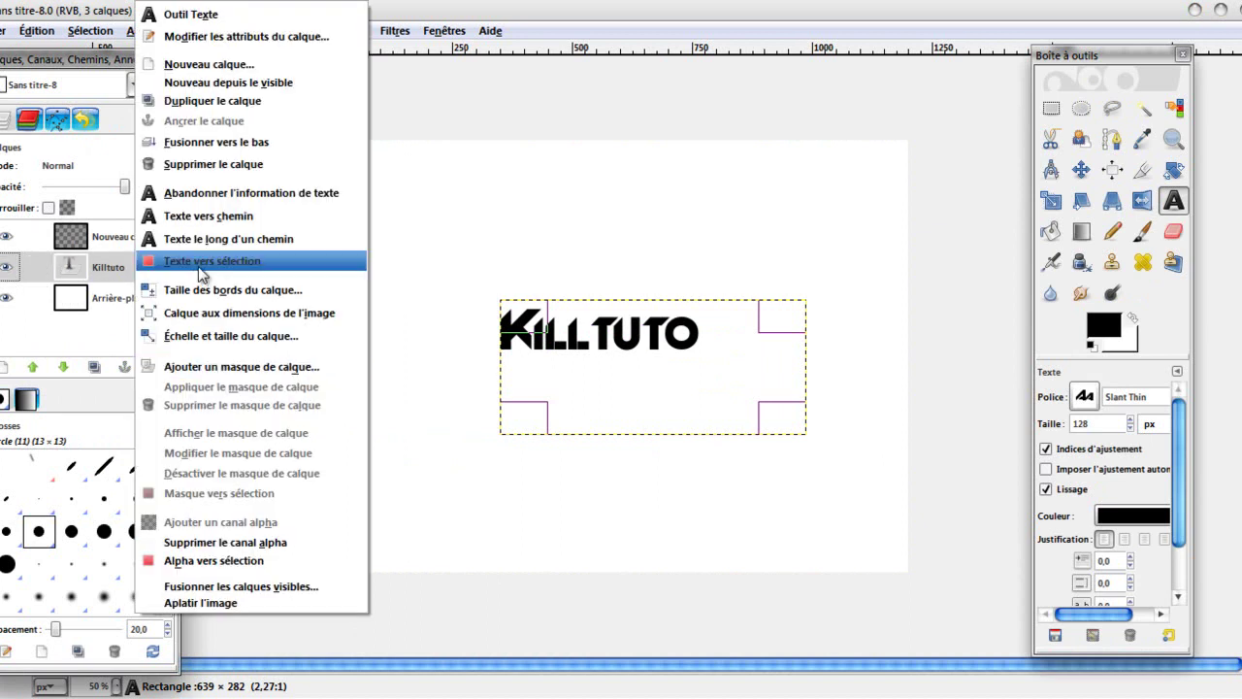
click(198, 266)
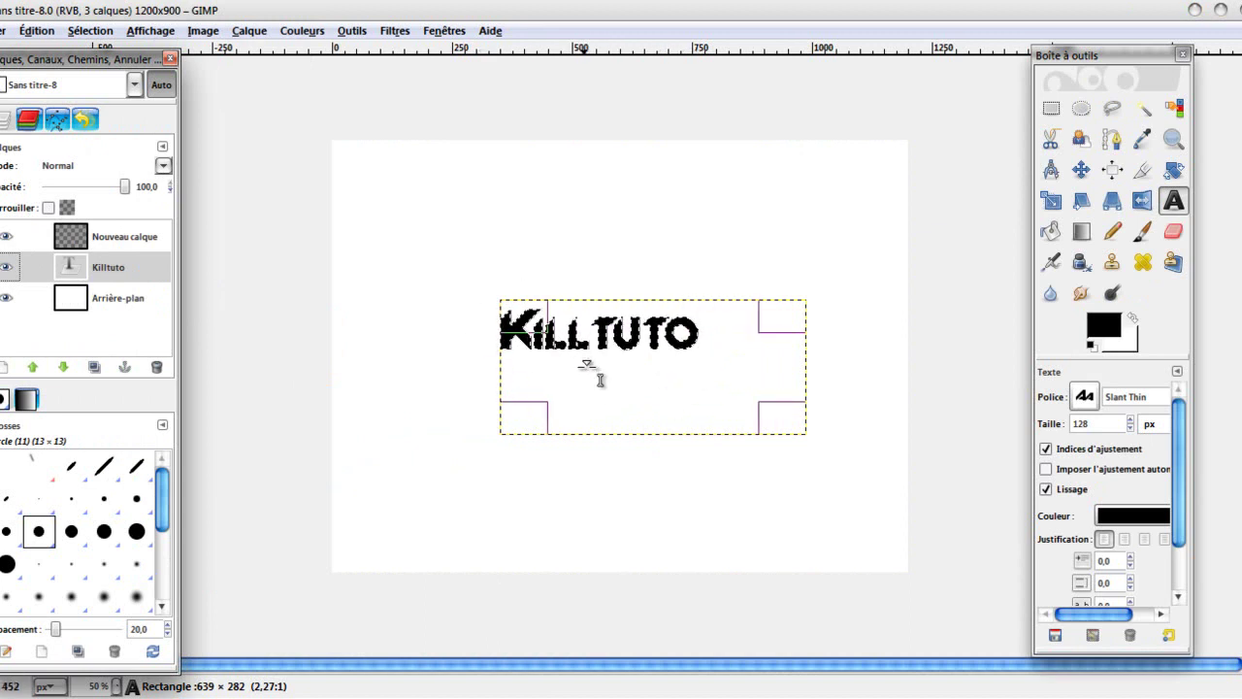
Set up tracing the text selection with the Pinceau paint tool, using a brush scale of 1,84.
click(35, 30)
click(177, 362)
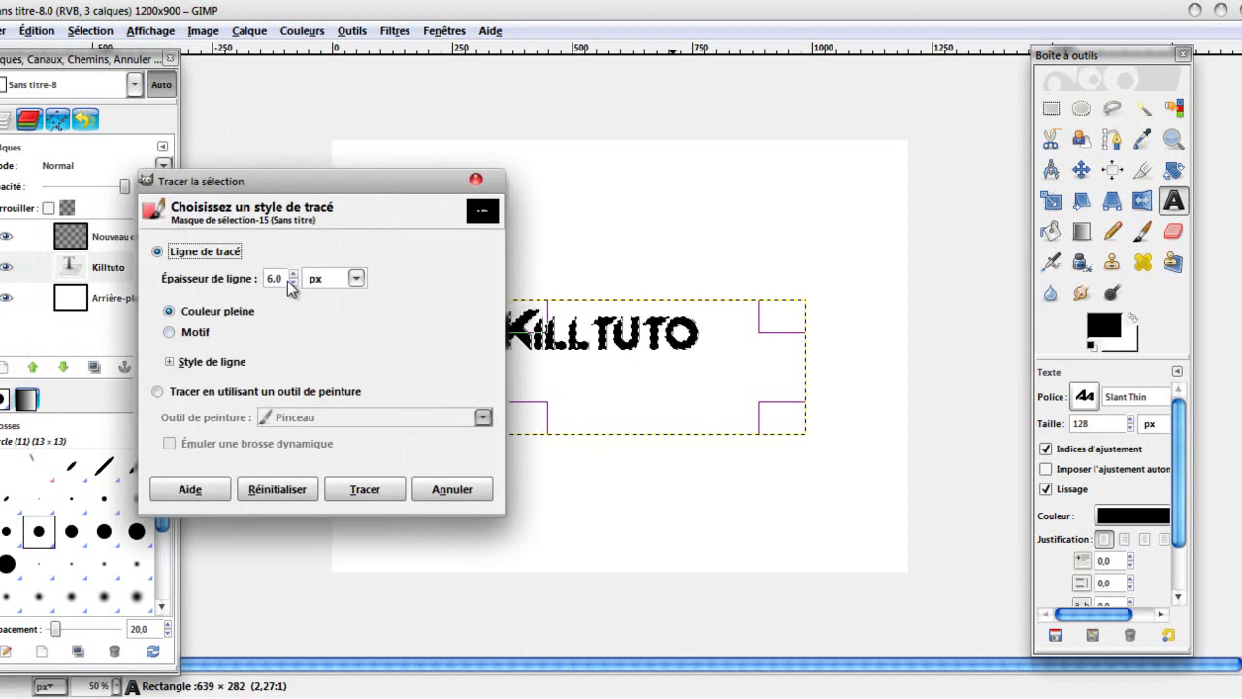
click(159, 393)
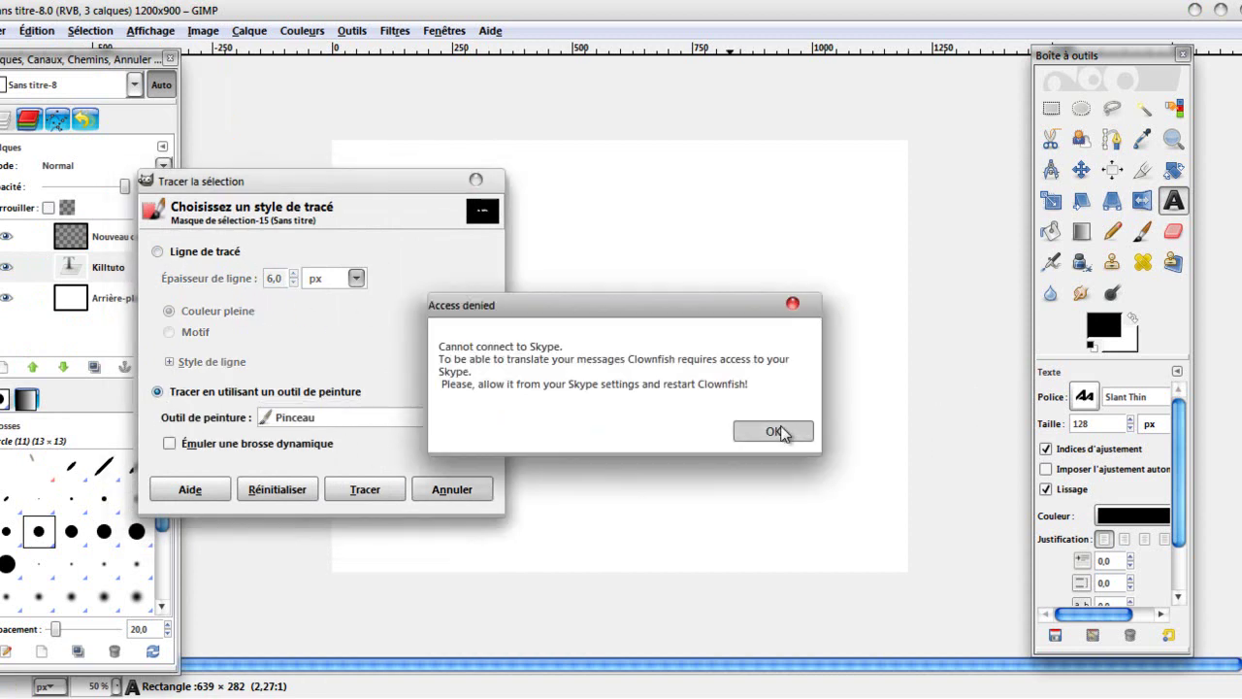
click(781, 431)
click(1143, 230)
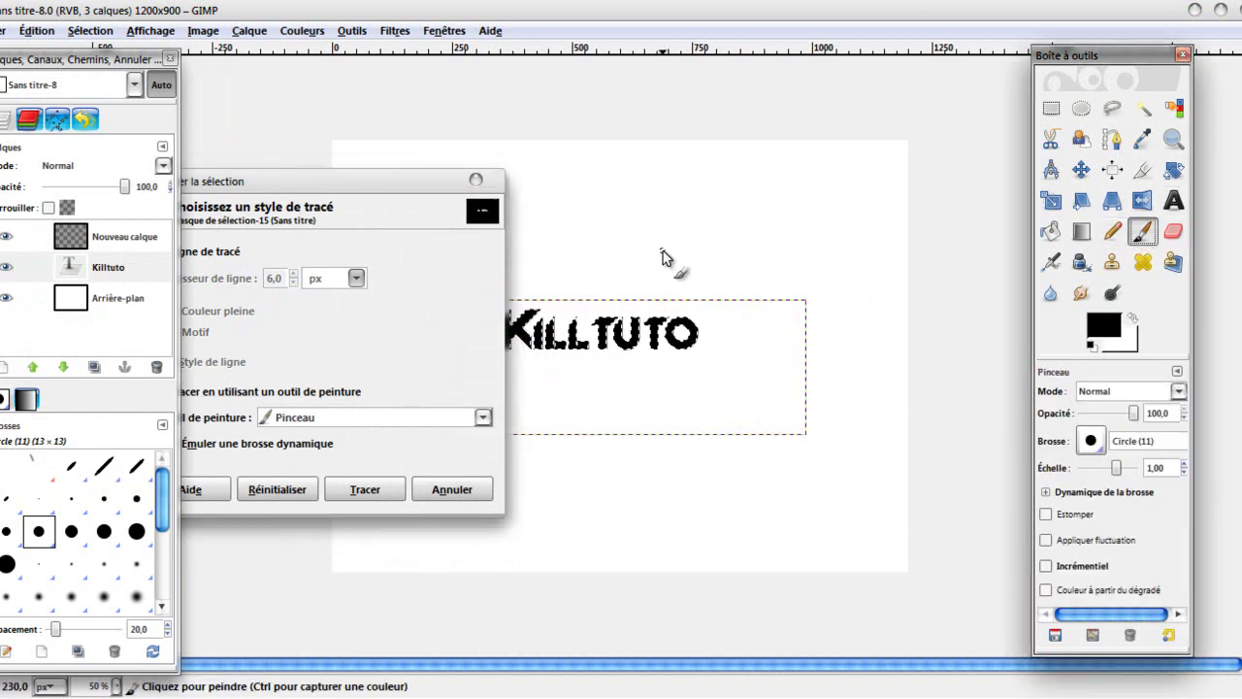
drag(1123, 470, 1131, 470)
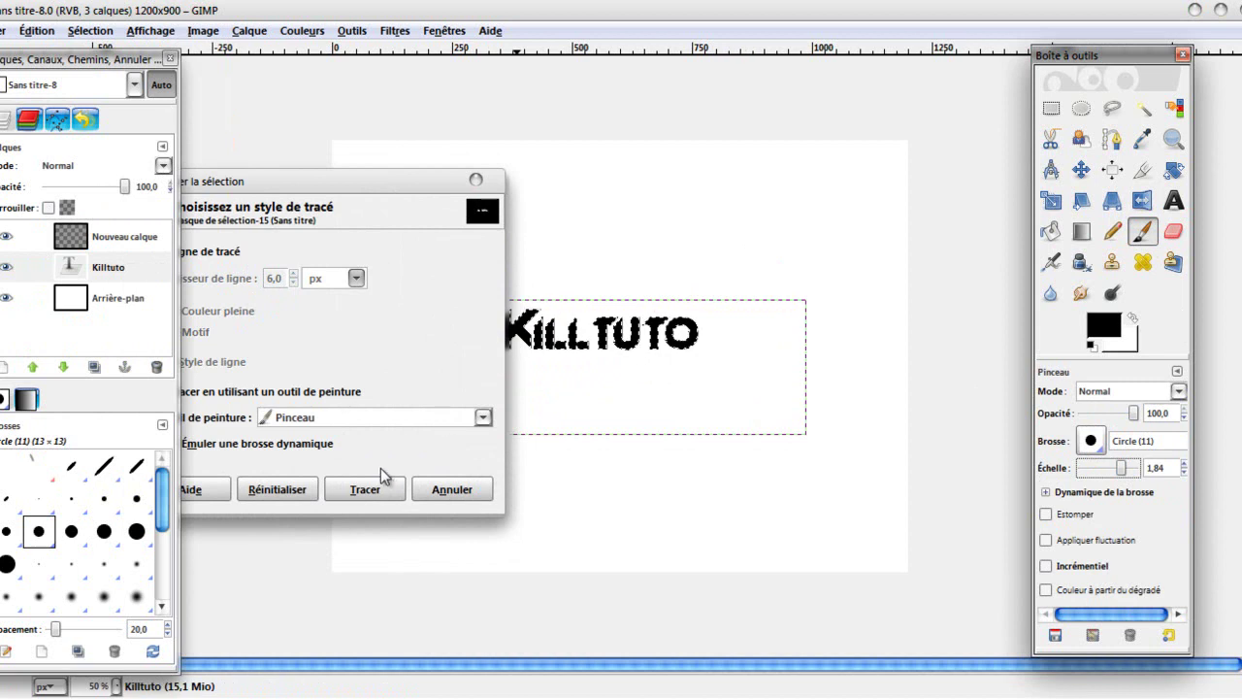
Trace the text selection on the Nouveau calque layer with the foreground colour set to red b32222.
click(89, 245)
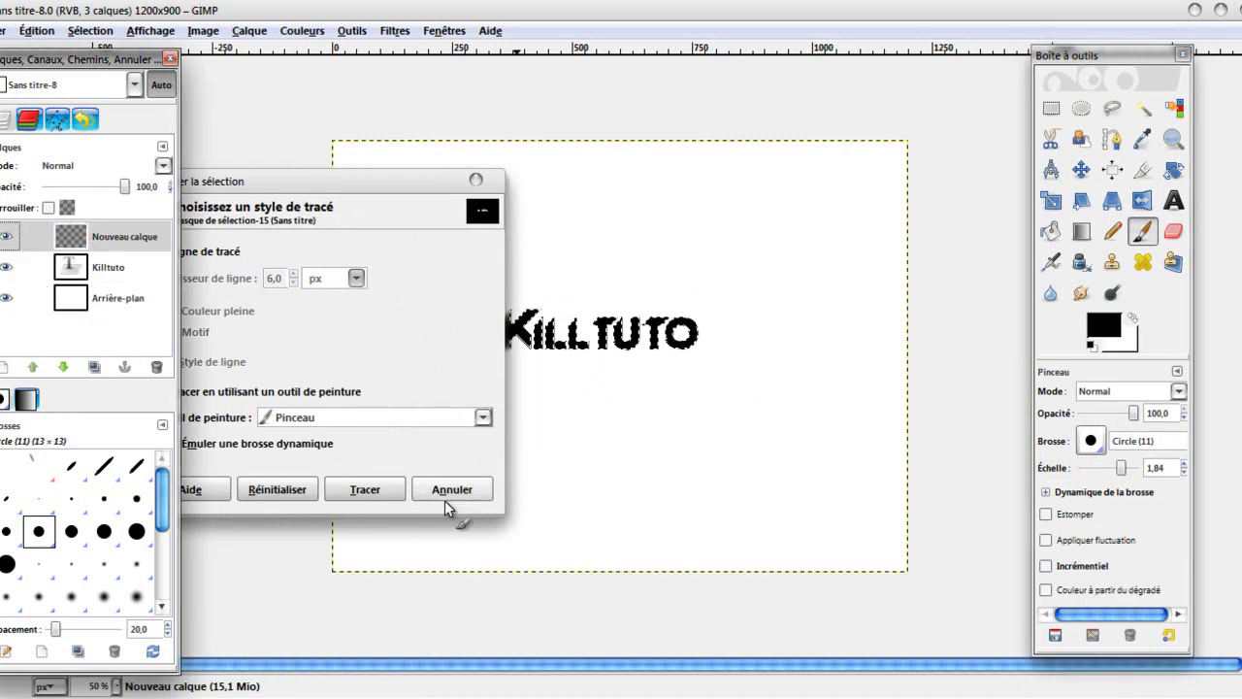
click(1103, 327)
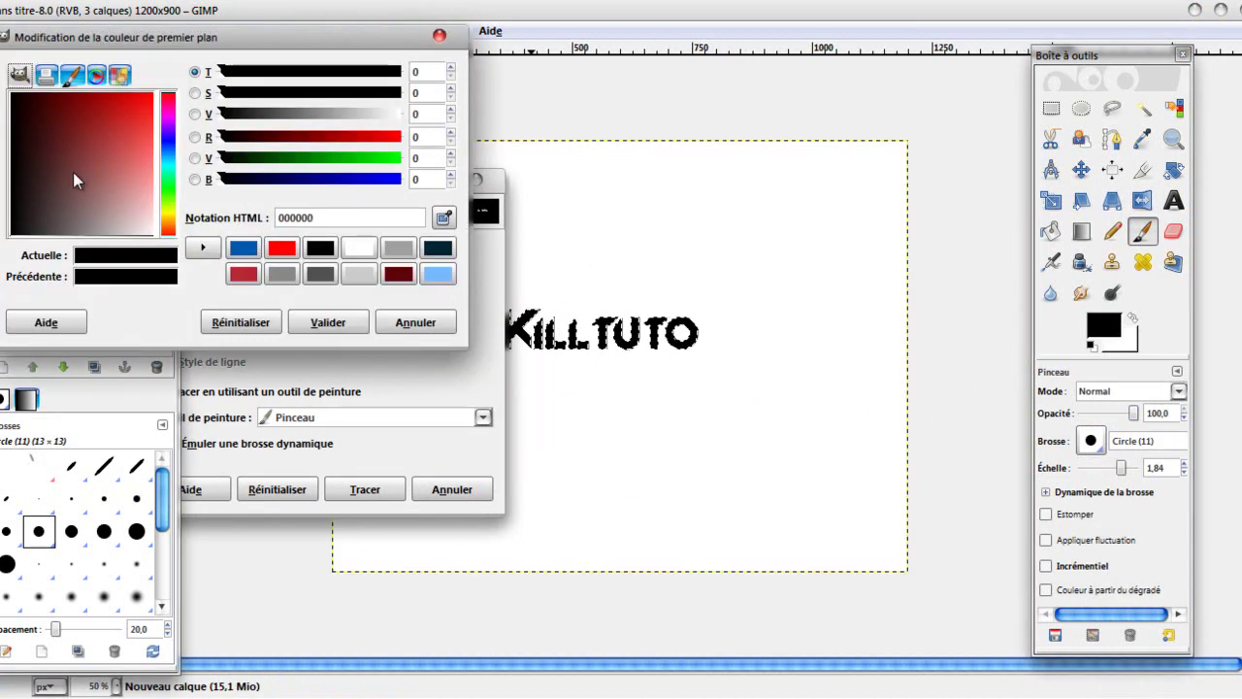
click(43, 129)
drag(43, 129, 110, 120)
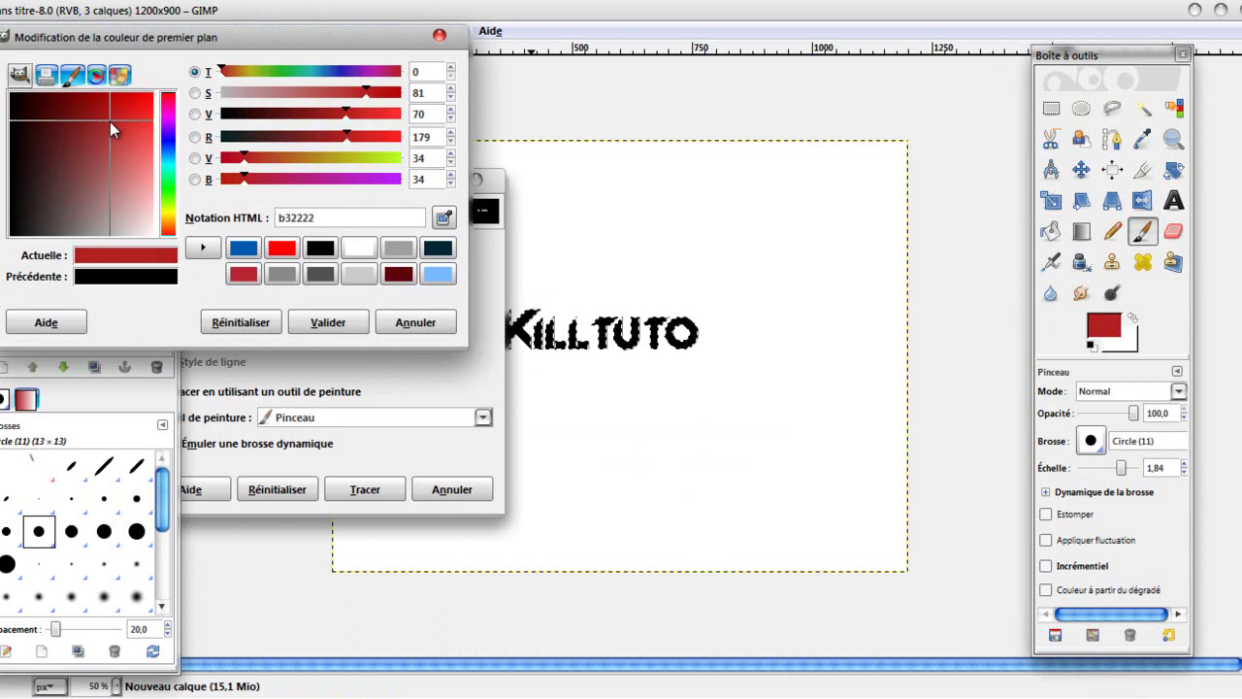
click(327, 323)
click(366, 490)
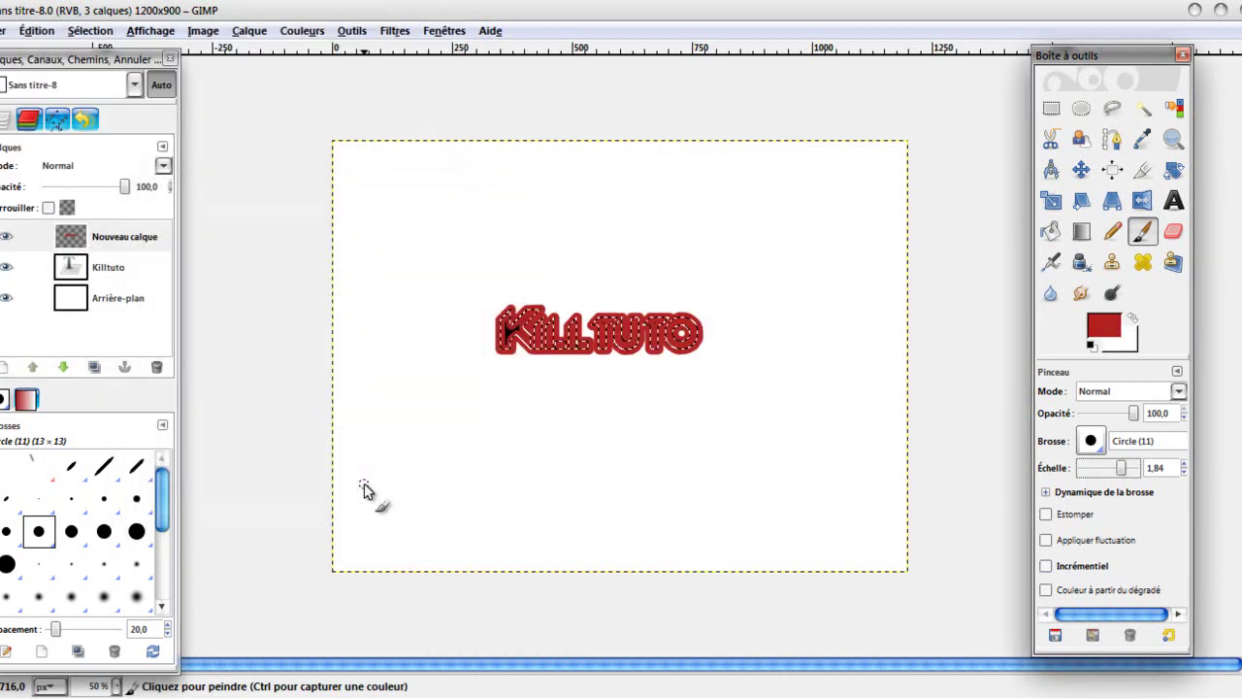
Clear the text selection and move the Nouveau calque outline layer below the Killtuto text layer.
click(1051, 109)
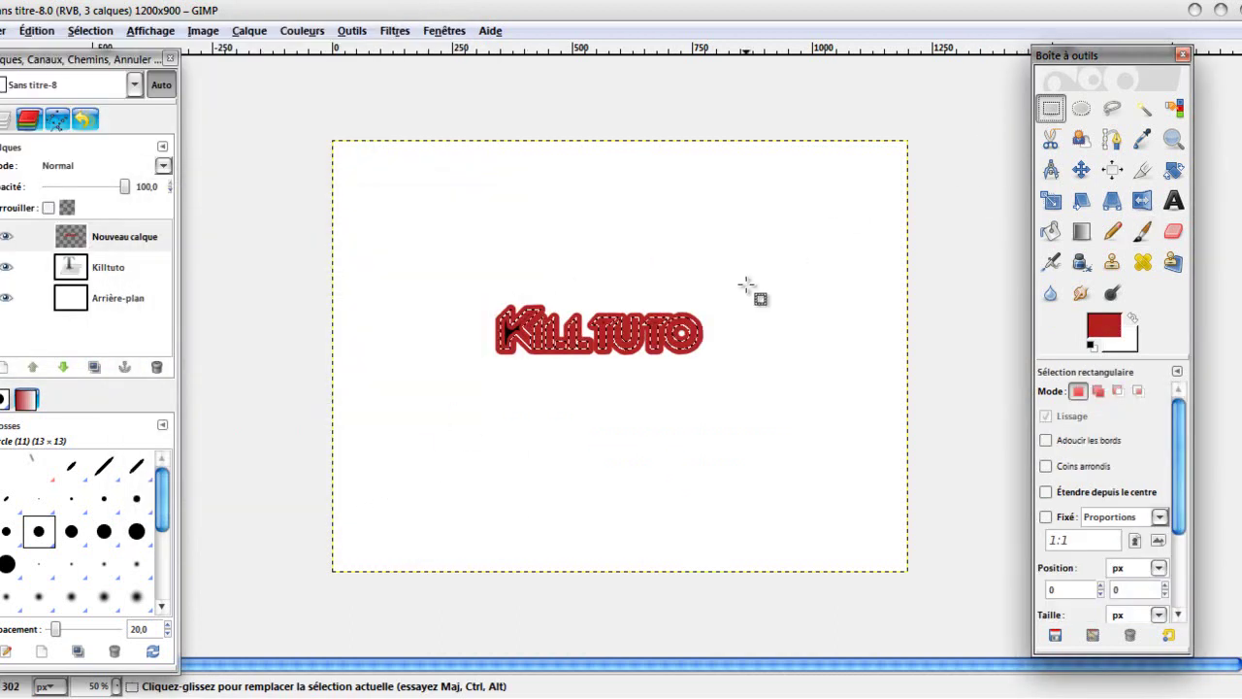
click(748, 291)
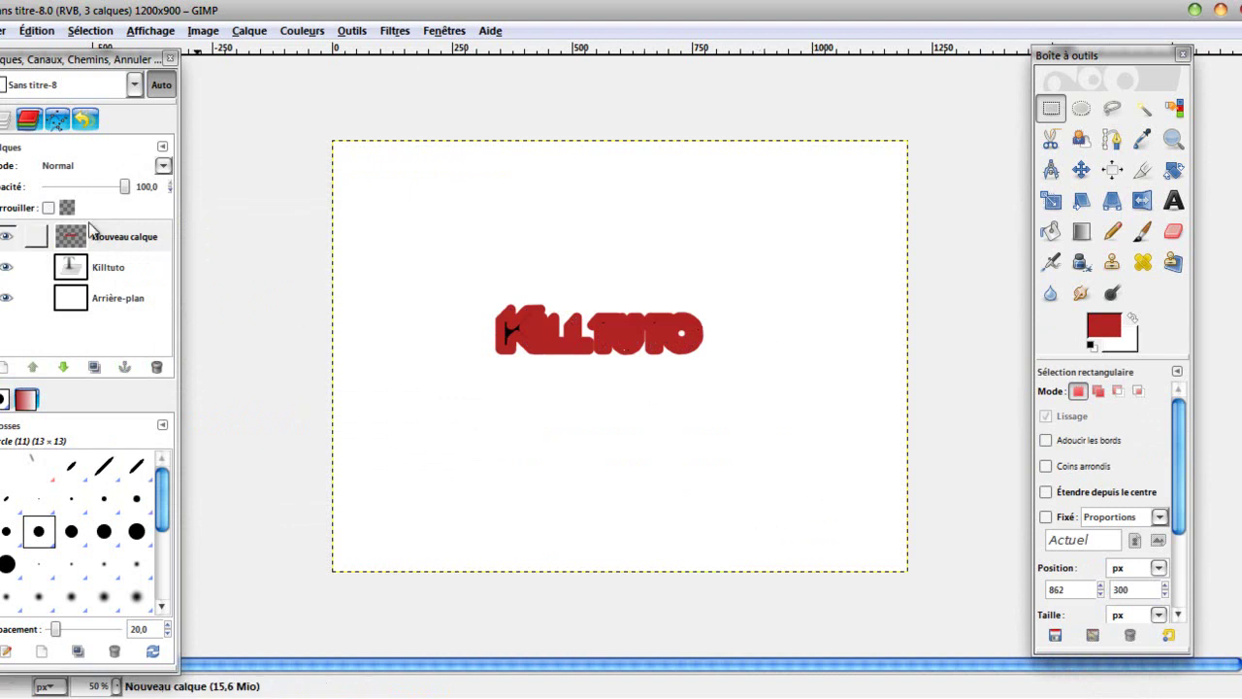
click(122, 237)
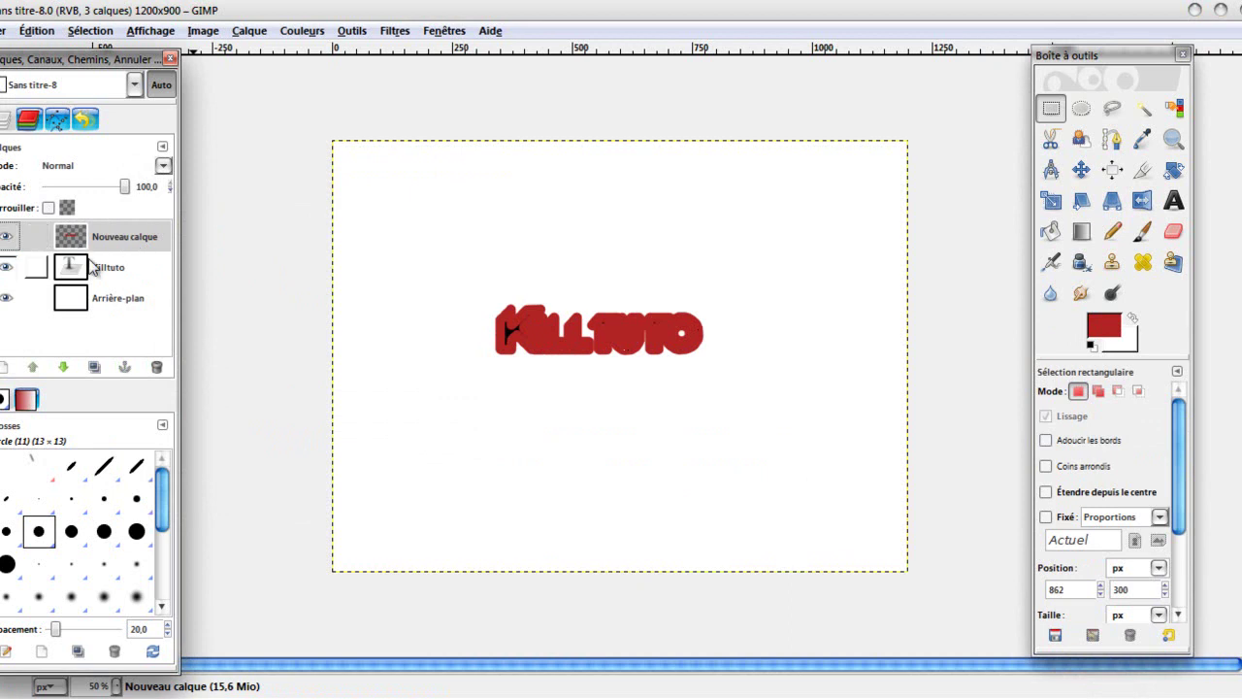
click(64, 368)
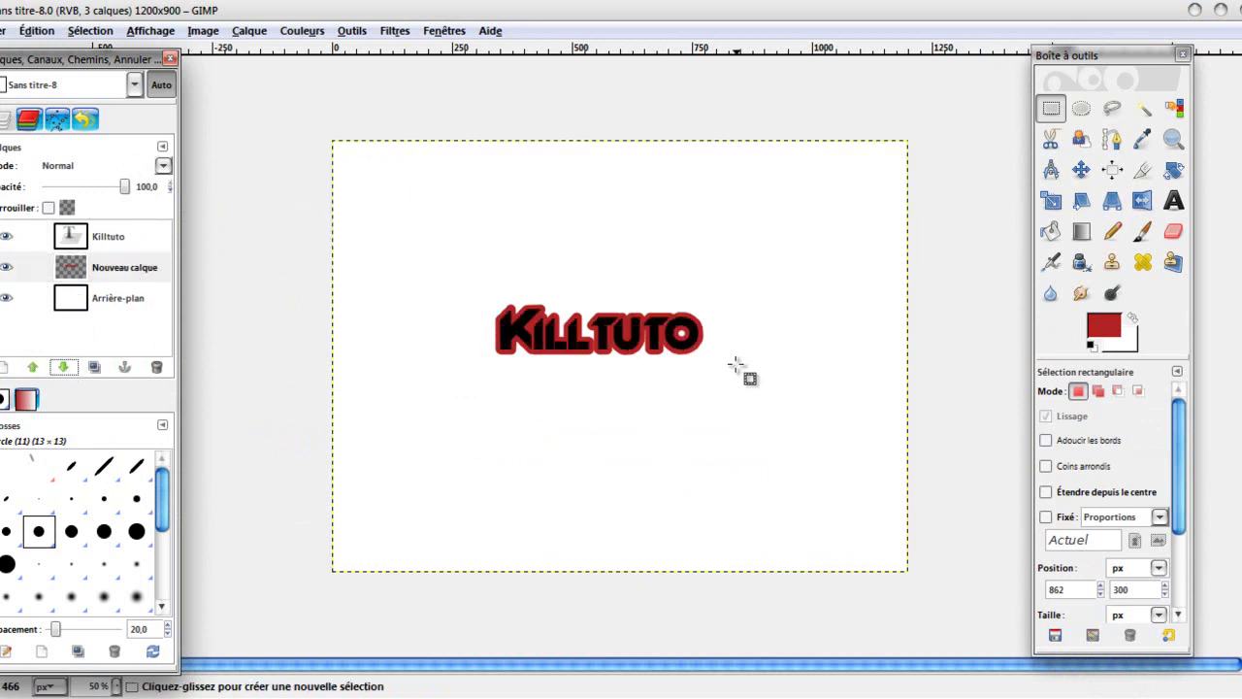
Apply the Flou mosaïque filter with a radius of 8 to the red outline on the Nouveau calque layer.
click(130, 243)
click(124, 270)
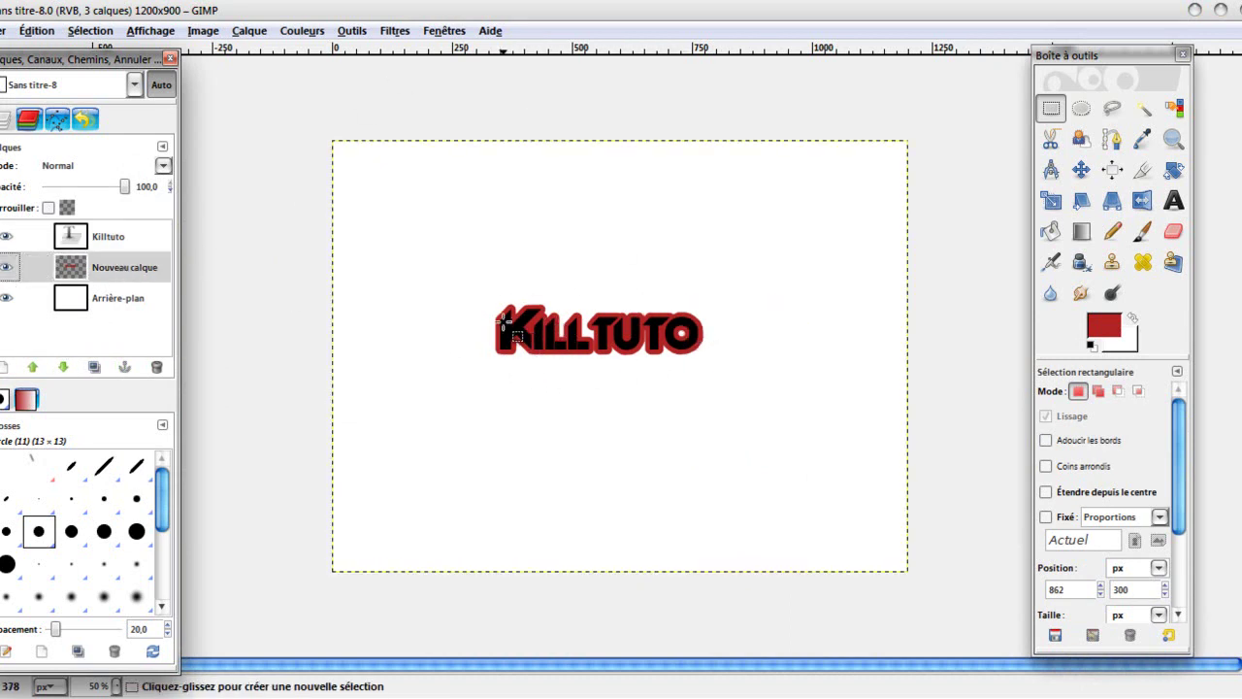
click(395, 30)
mouse_move(540, 122)
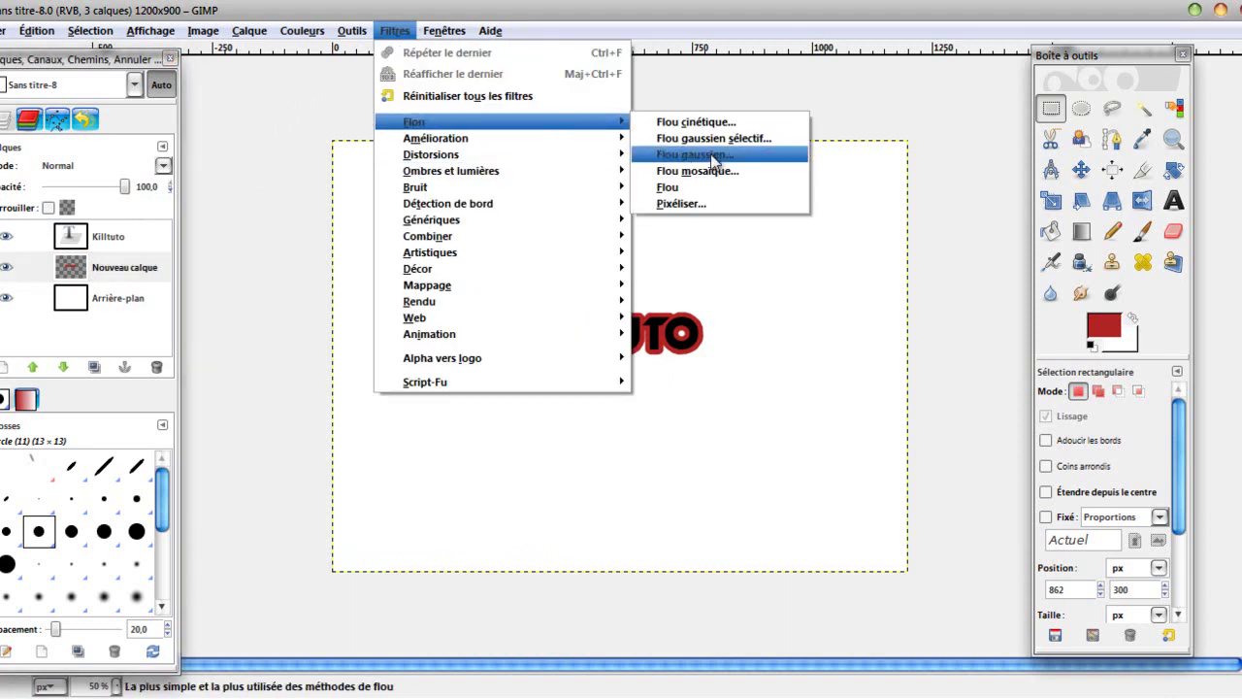
click(714, 170)
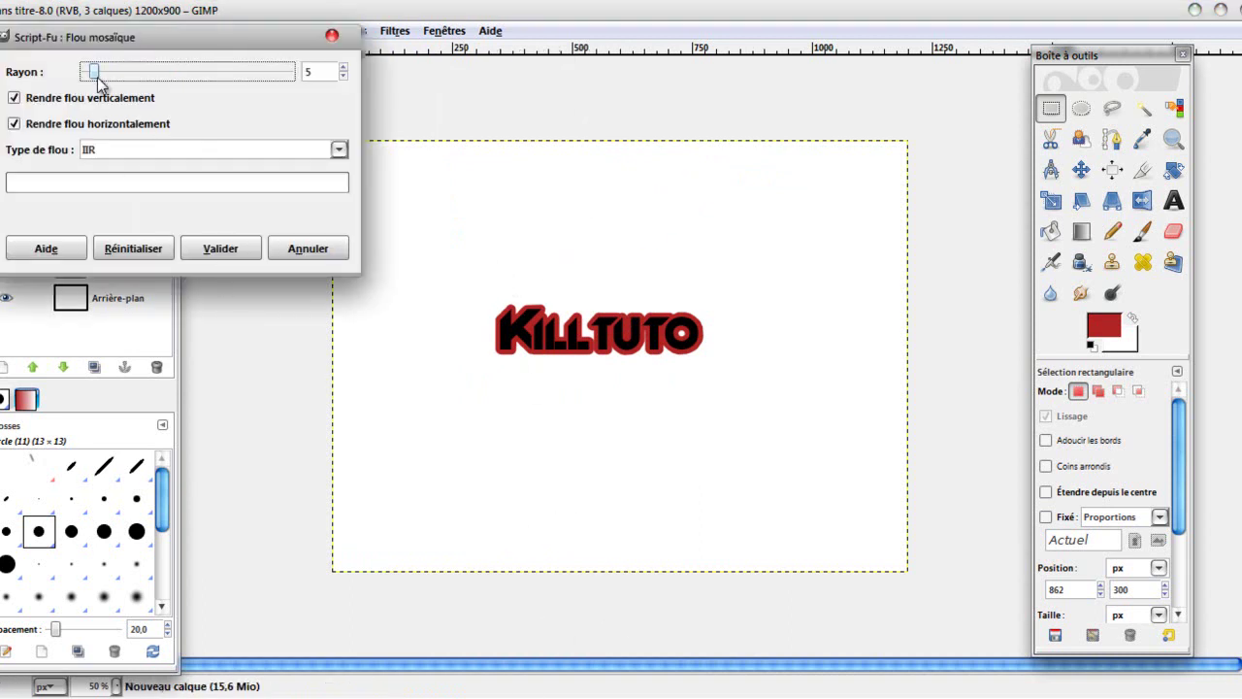
drag(96, 73, 98, 74)
click(225, 243)
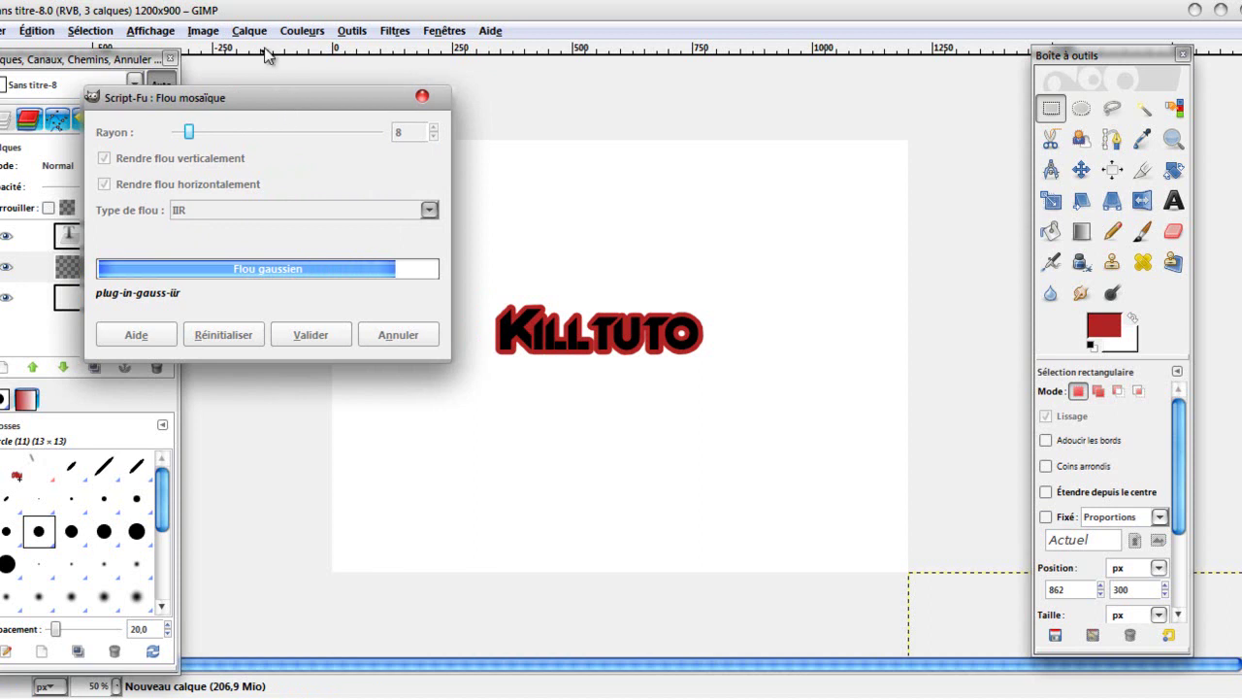
click(768, 430)
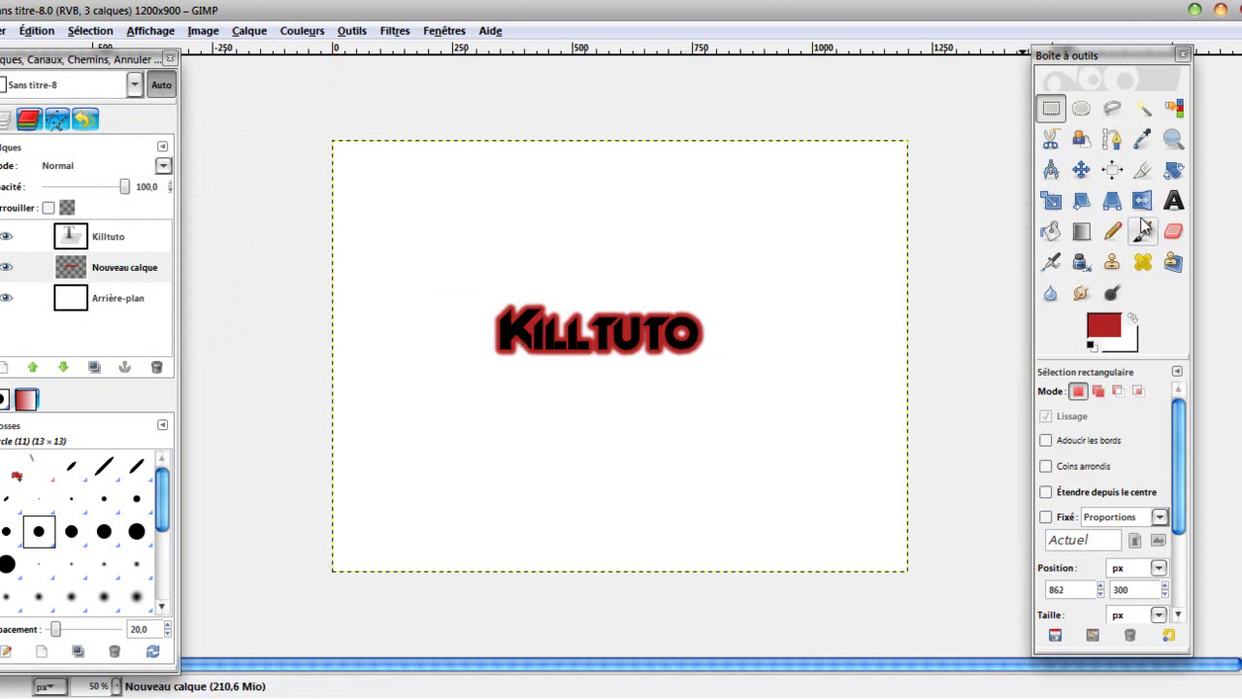
Examine the blurred red outline around the Killtuto letters up close, then return to the whole canvas.
click(1173, 139)
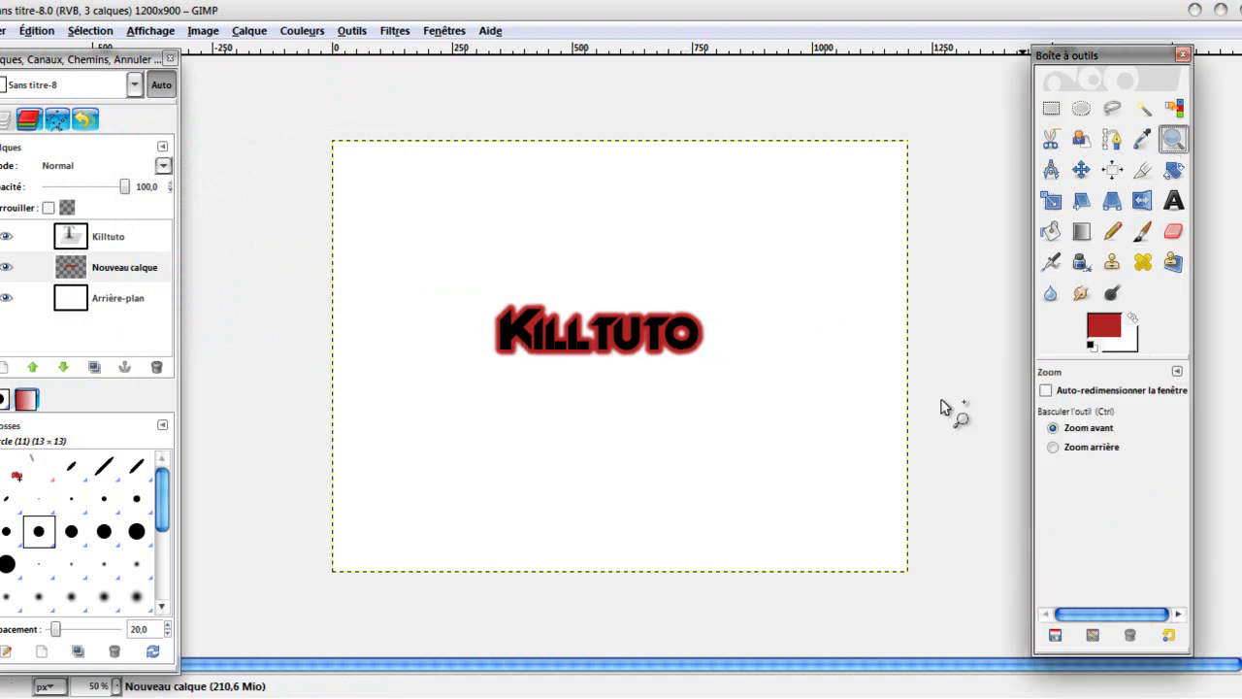
click(630, 324)
click(621, 316)
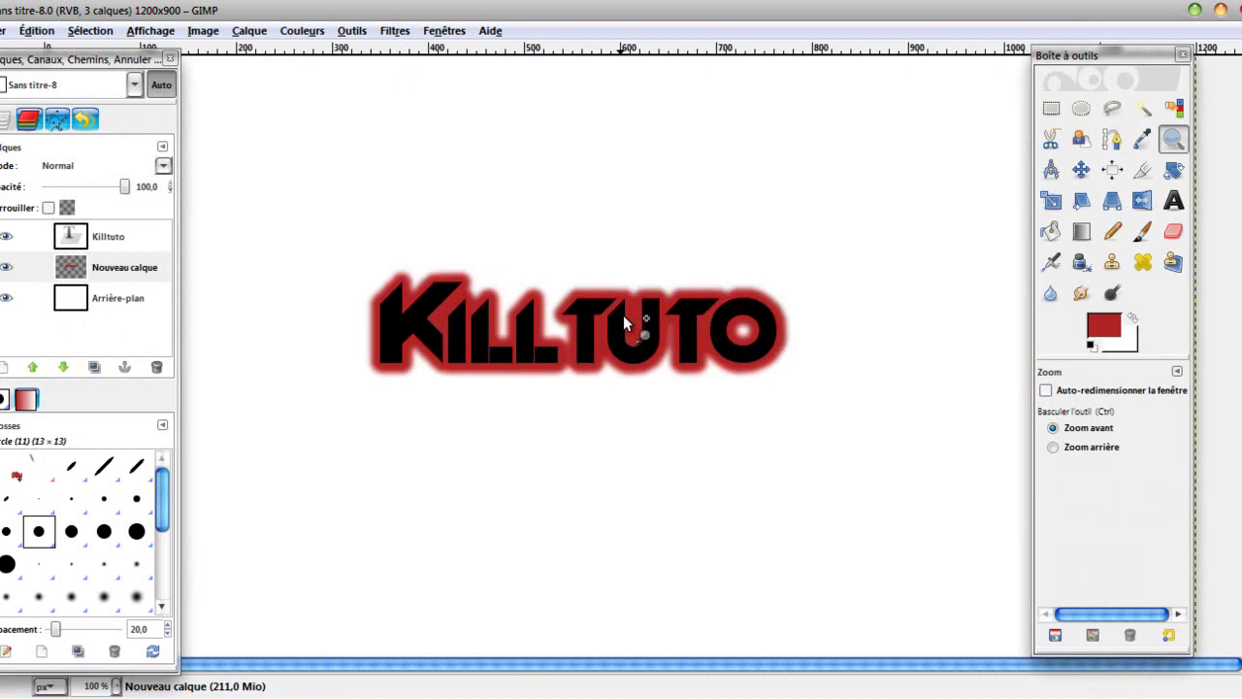
click(623, 315)
click(544, 306)
scroll(468, 302, down, 5)
scroll(468, 302, up, 5)
drag(507, 665, 412, 679)
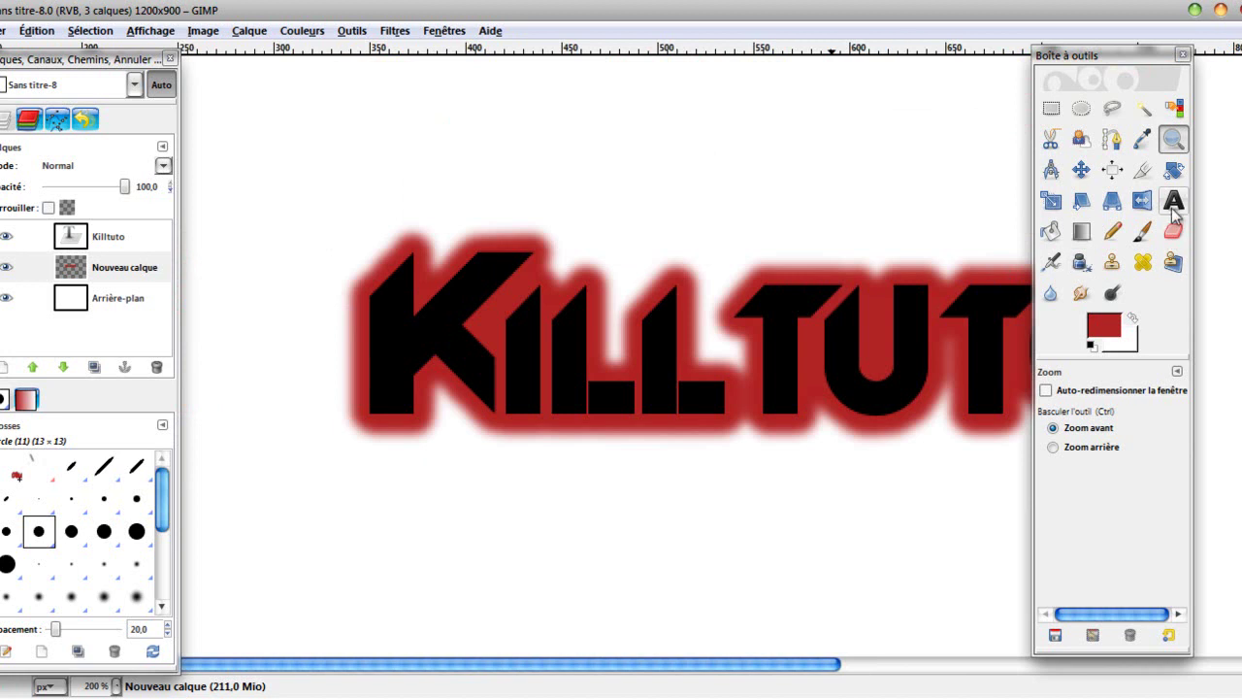
click(1085, 446)
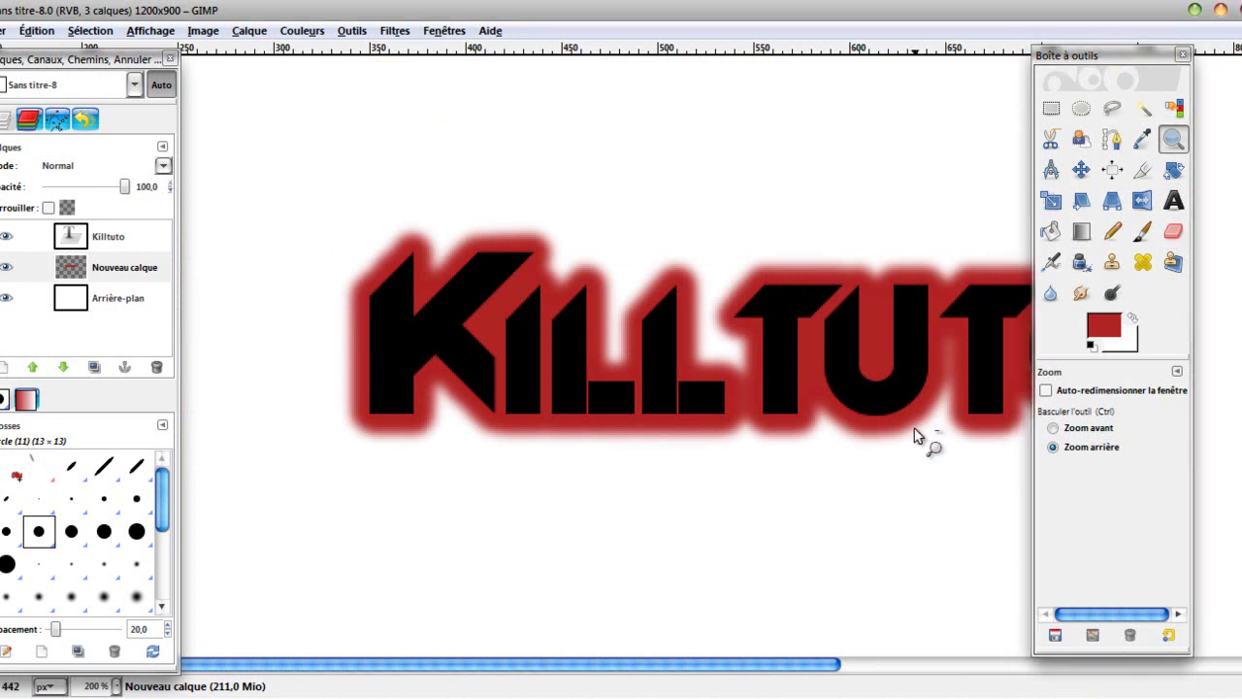
click(915, 428)
click(792, 446)
click(793, 461)
click(795, 472)
click(766, 495)
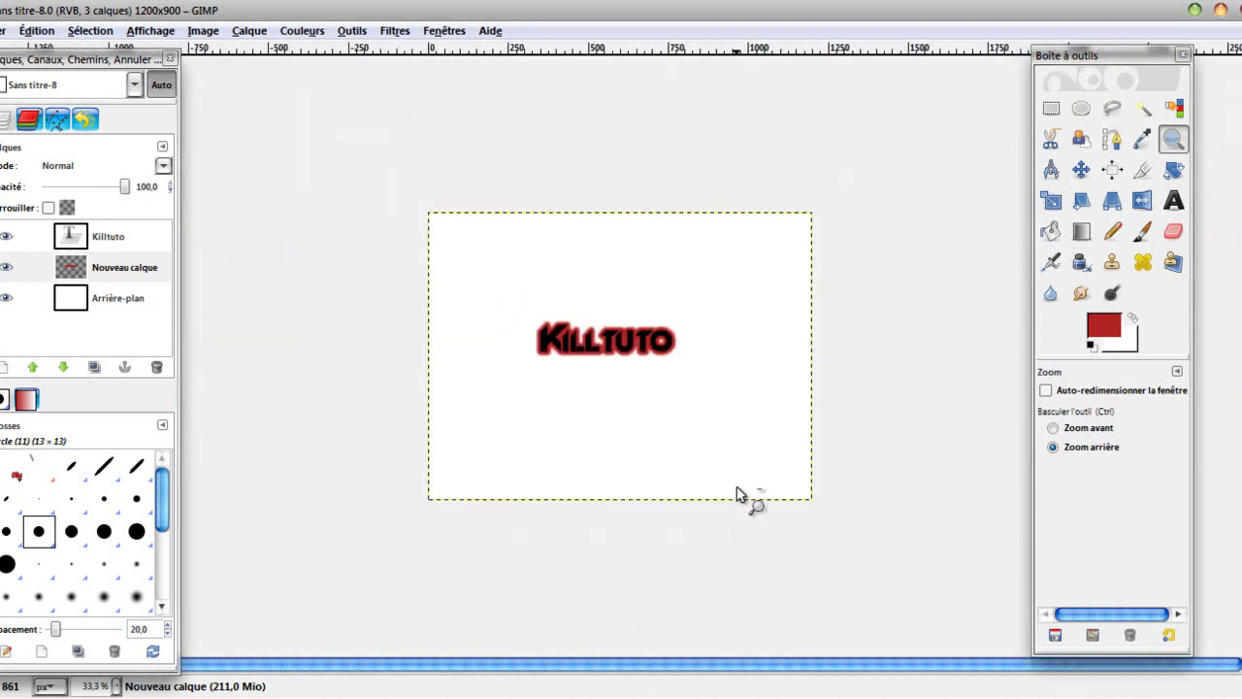
Apply a red Supernova light effect to the Nouveau calque layer, centred at X 366, Y 342 pixels near the K.
click(394, 32)
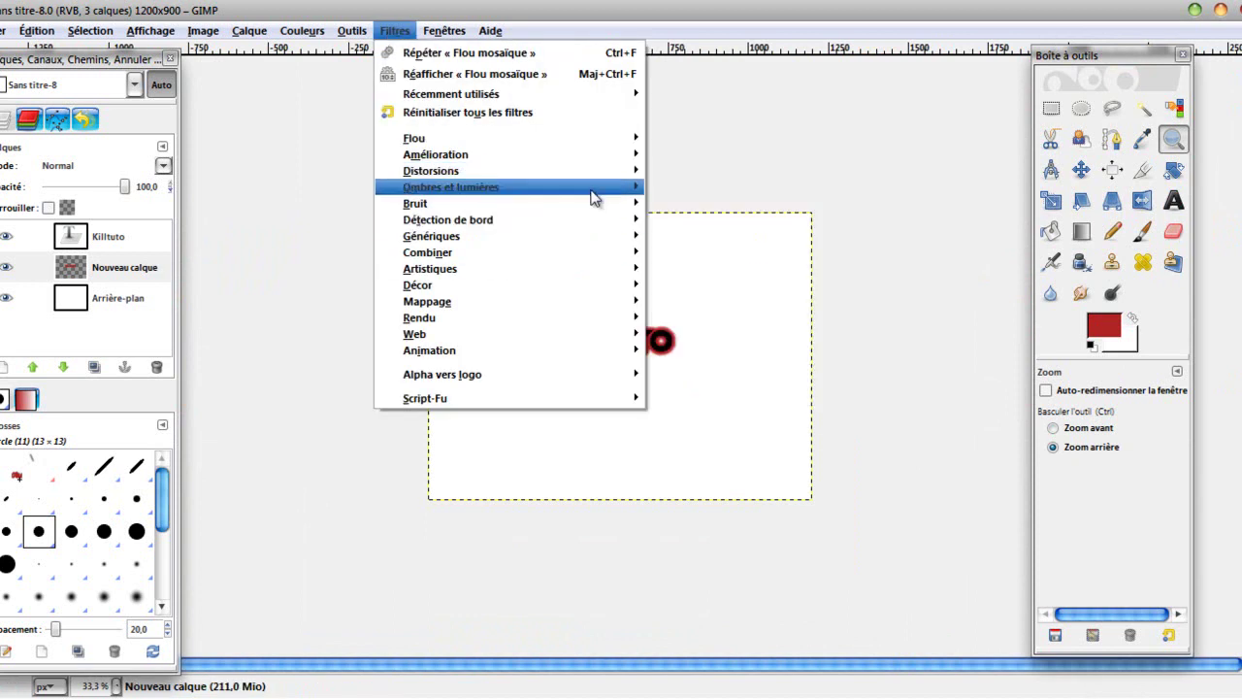
click(707, 291)
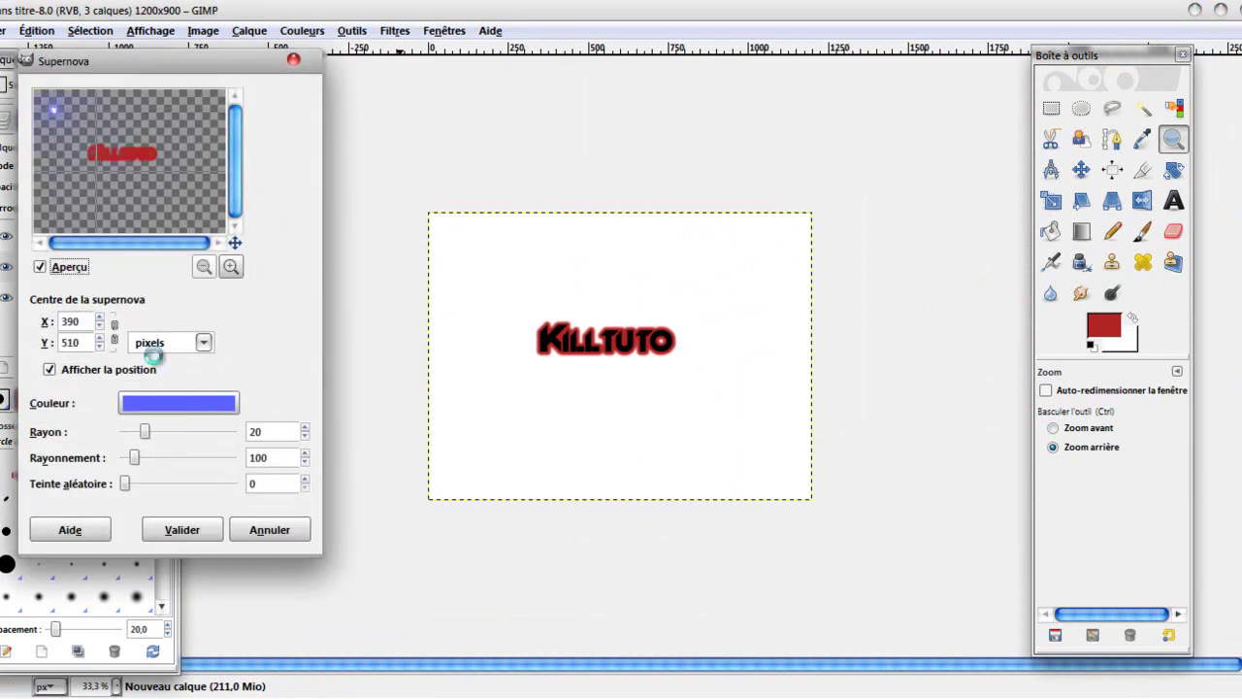
click(168, 402)
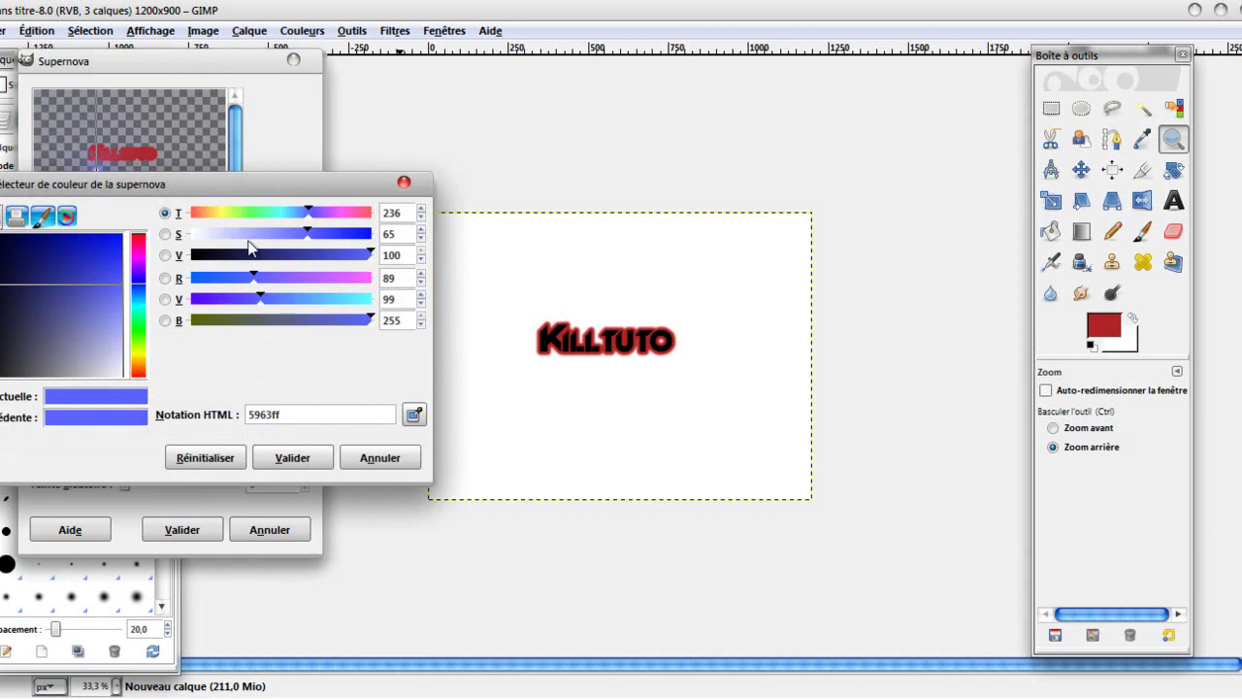
click(138, 236)
click(106, 279)
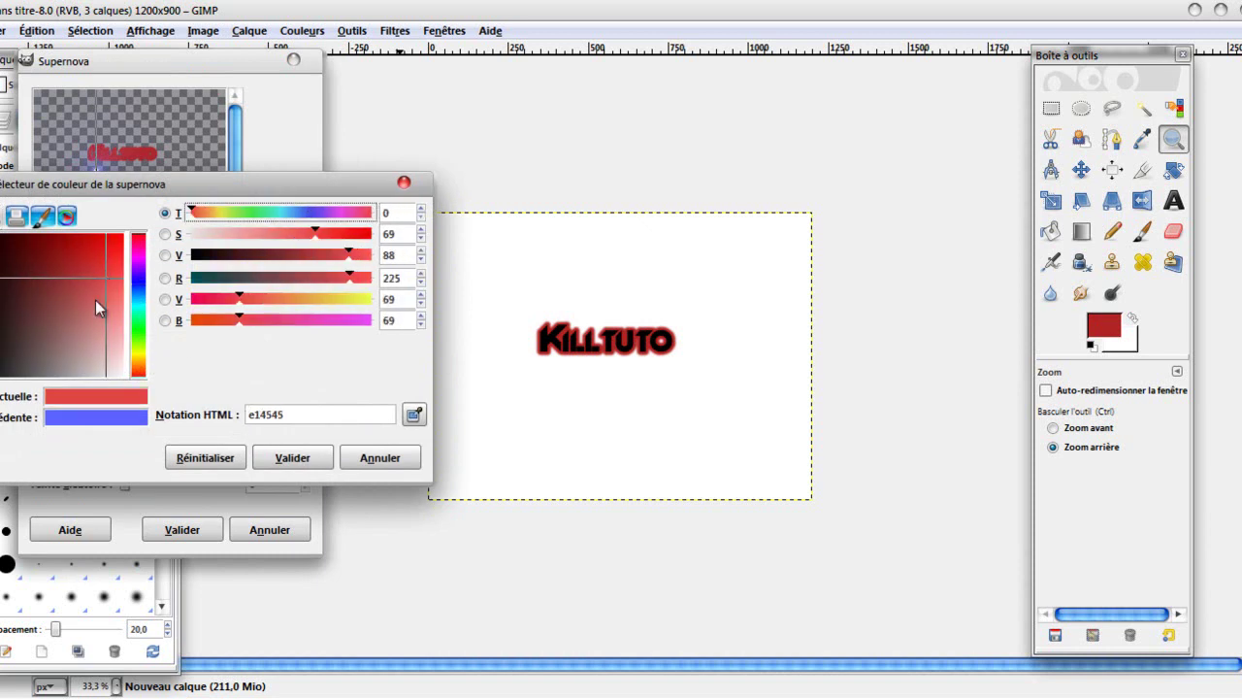
click(85, 259)
click(276, 455)
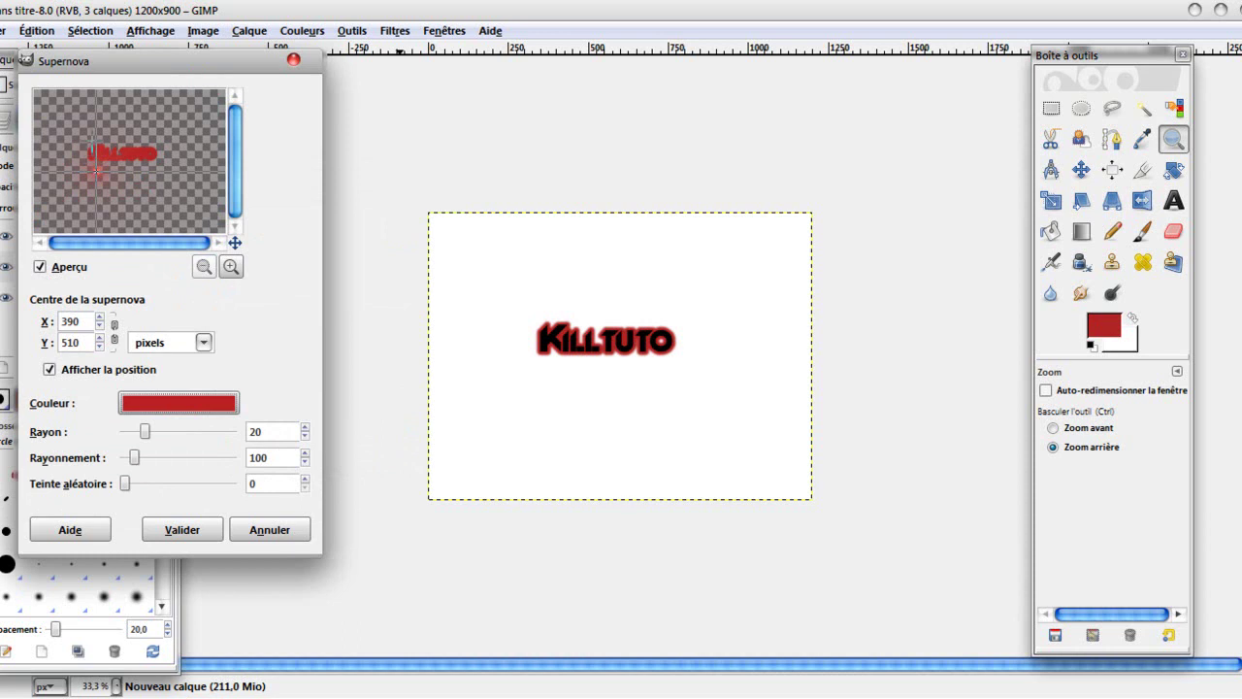
click(93, 145)
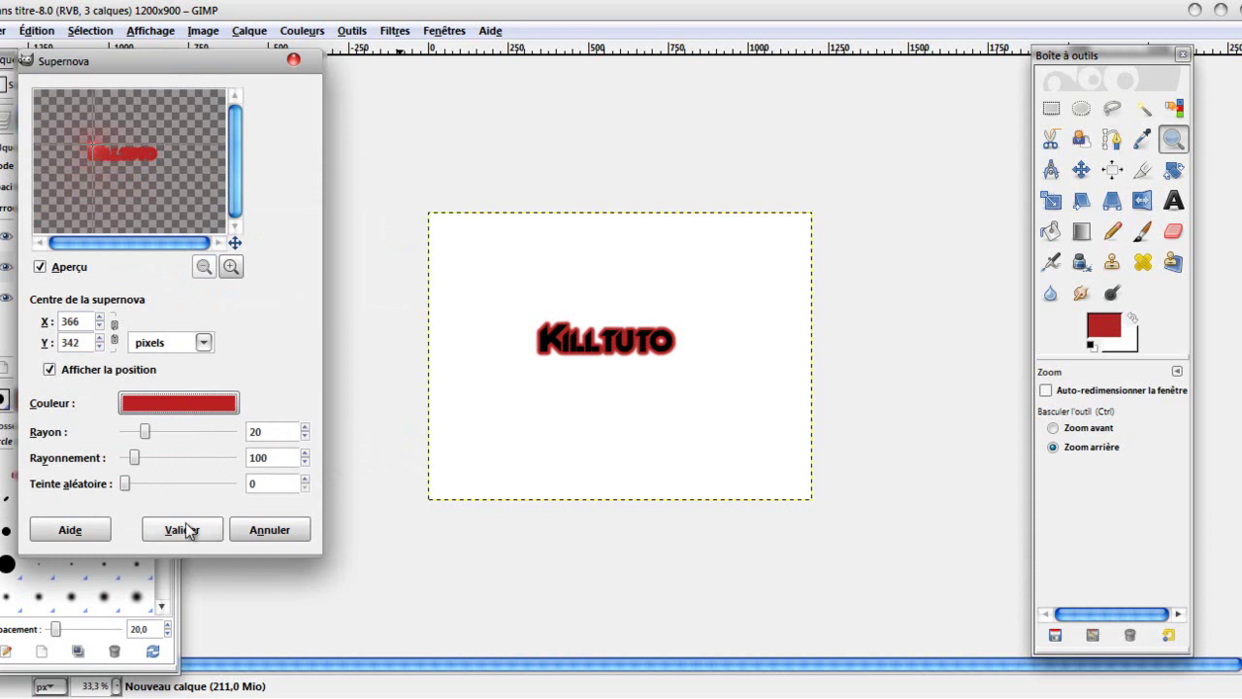
click(188, 532)
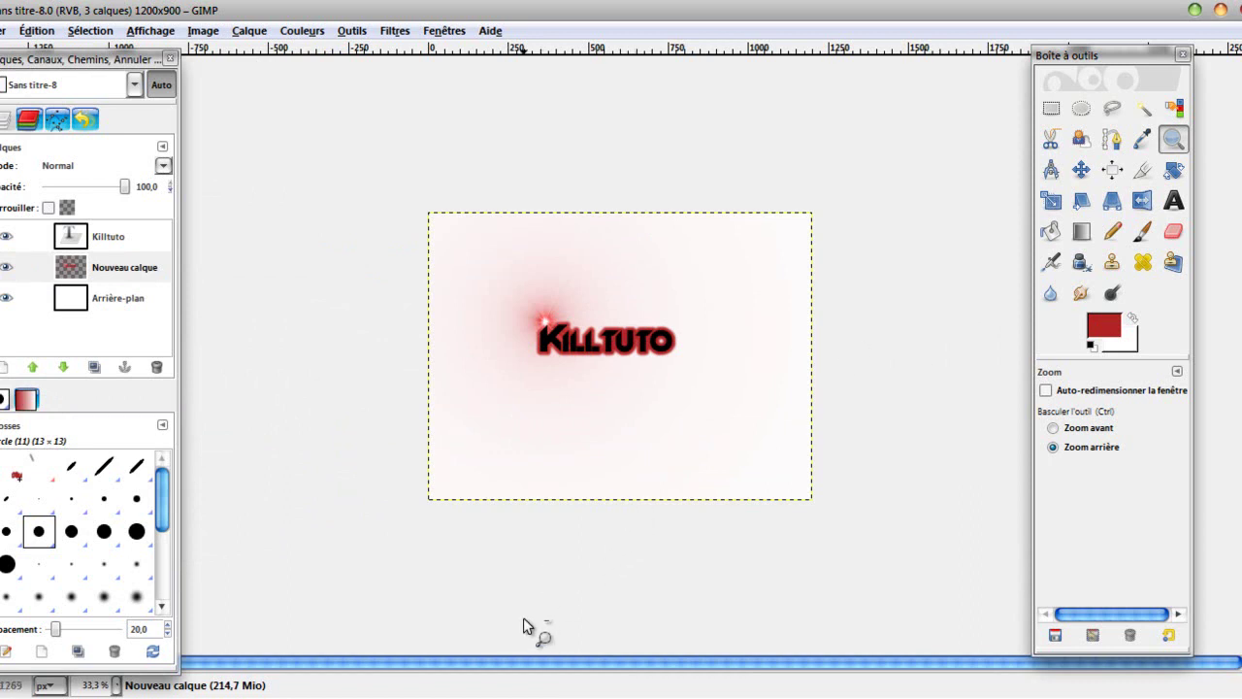
key(F10)
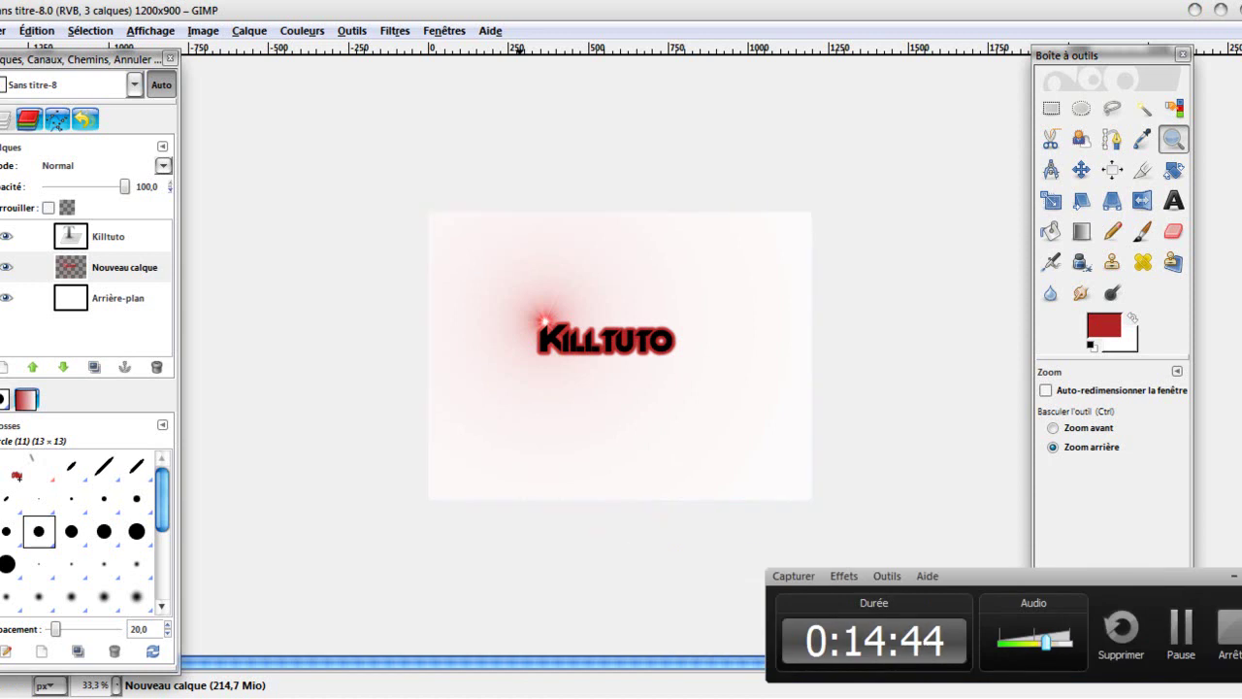